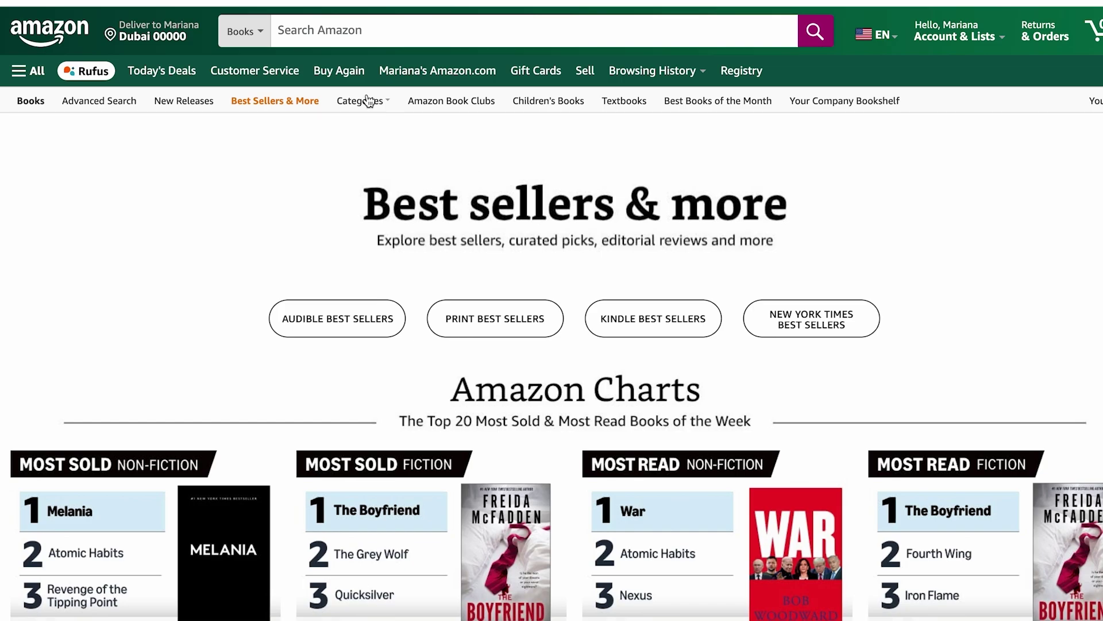
Search Amazon Books for "journal for women" and look through the results
{"action": "left_click", "coordinate": [362, 29]}
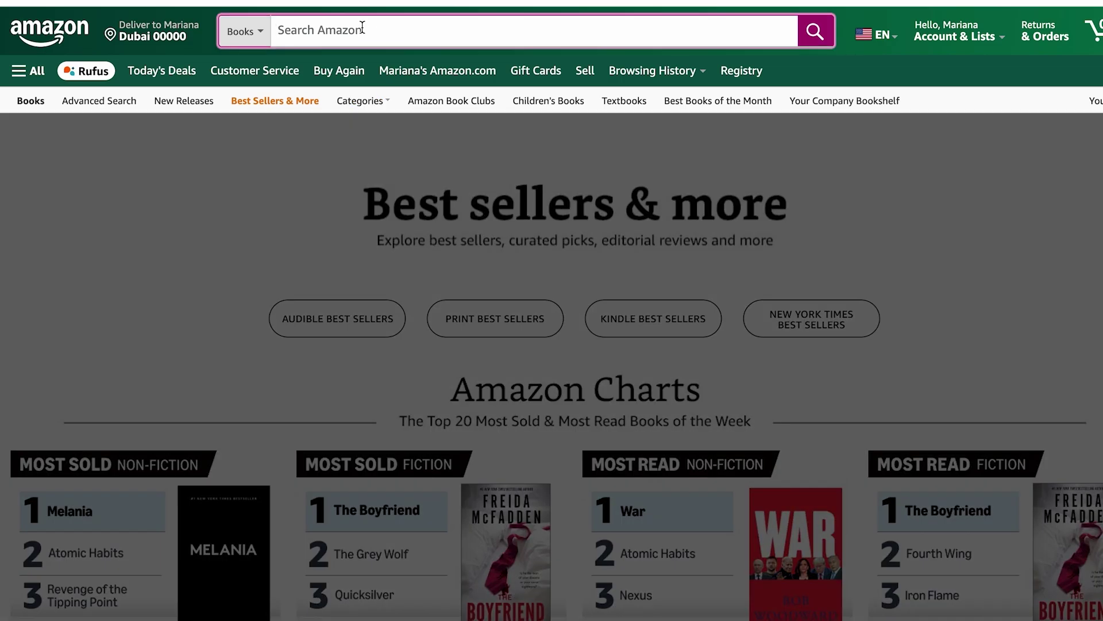
{"action": "type", "text": "journal"}
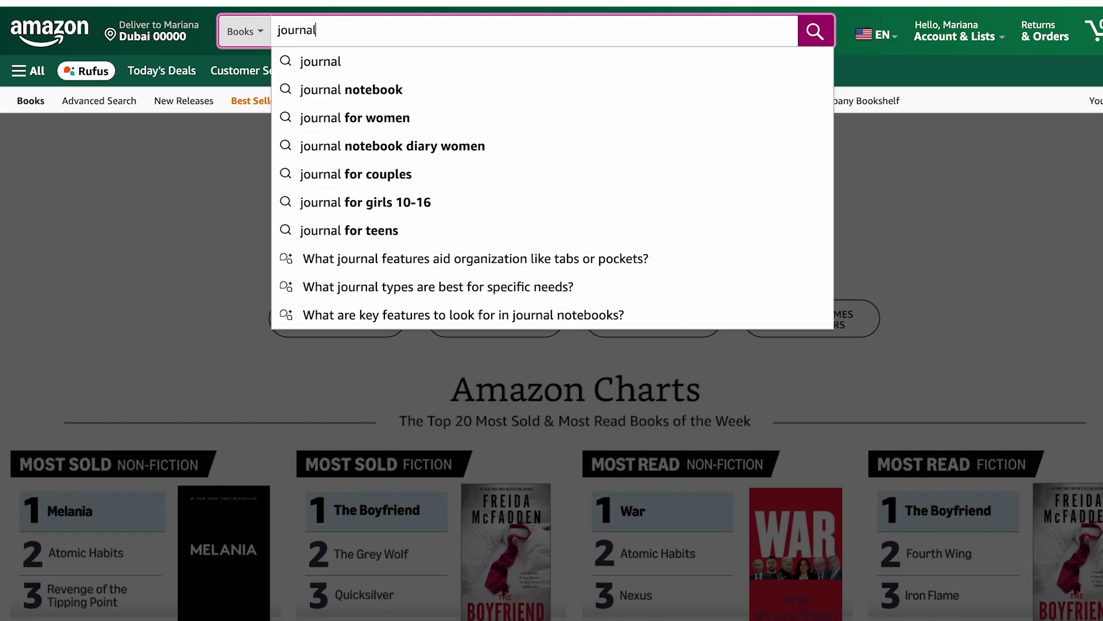
{"action": "left_click", "coordinate": [347, 119]}
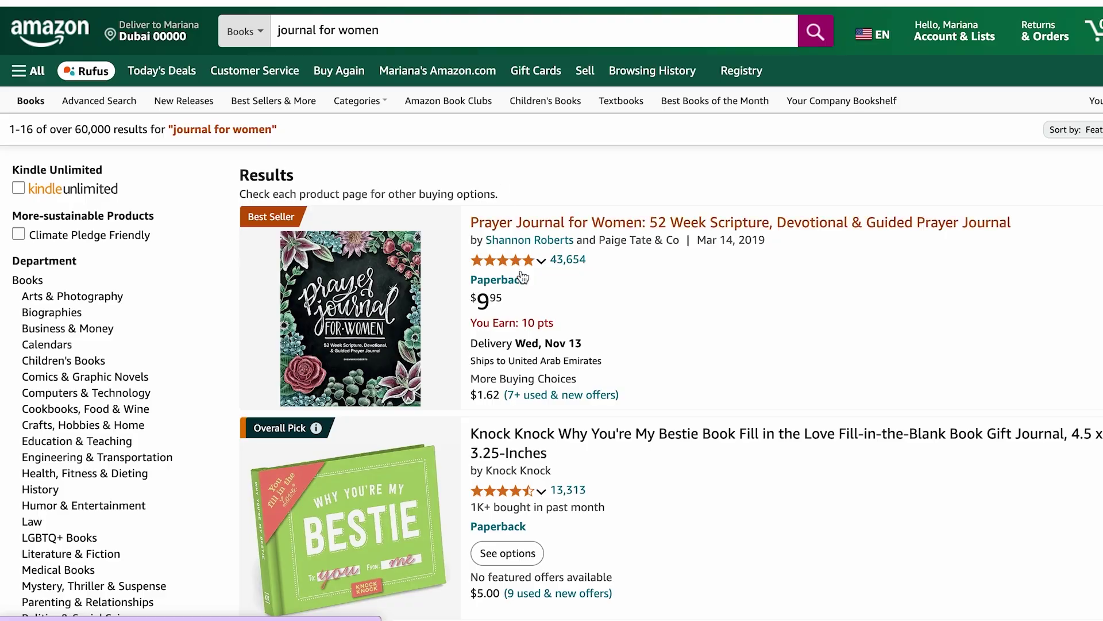
{"action": "scroll", "coordinate": [526, 306], "scroll_direction": "down", "scroll_amount": 15}
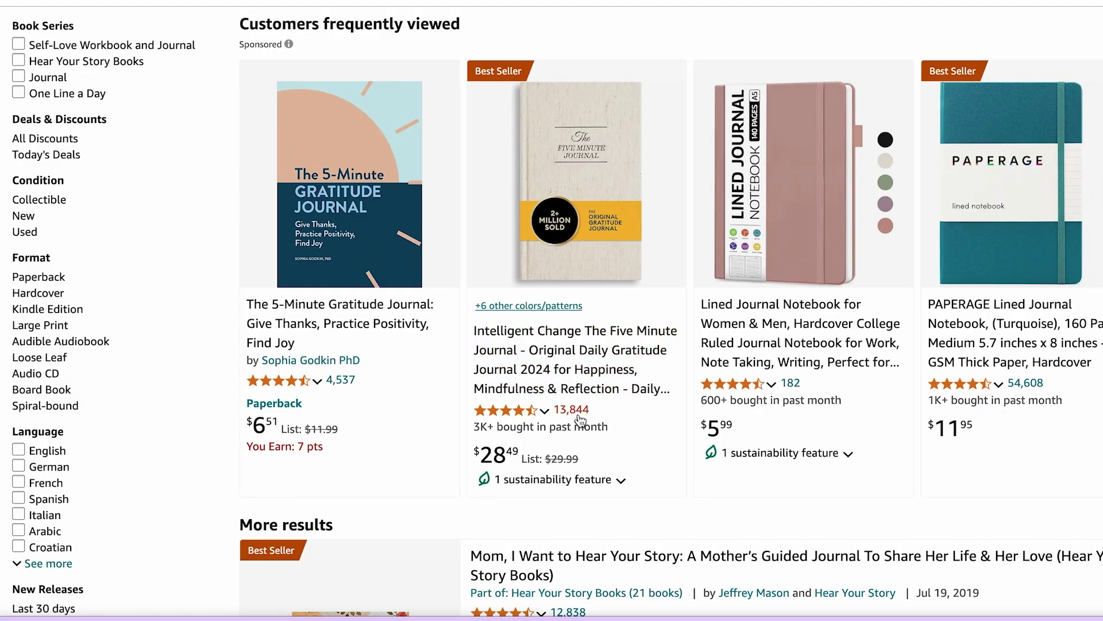
{"action": "scroll", "coordinate": [351, 228], "scroll_direction": "down", "scroll_amount": 2}
{"action": "scroll", "coordinate": [445, 275], "scroll_direction": "down", "scroll_amount": 3}
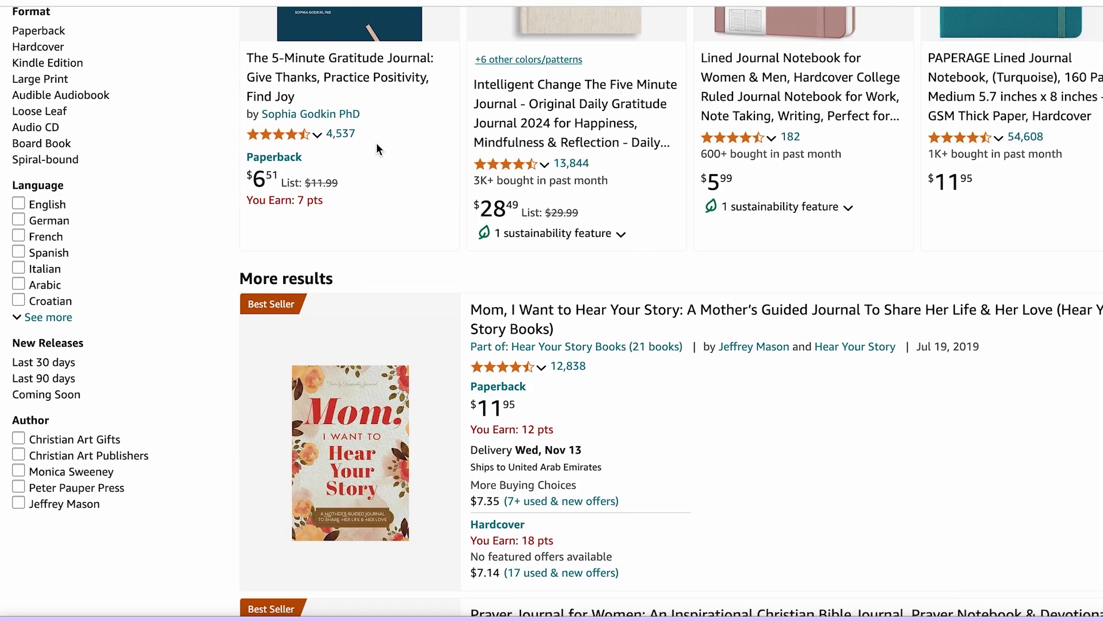
{"action": "scroll", "coordinate": [505, 351], "scroll_direction": "down", "scroll_amount": 20}
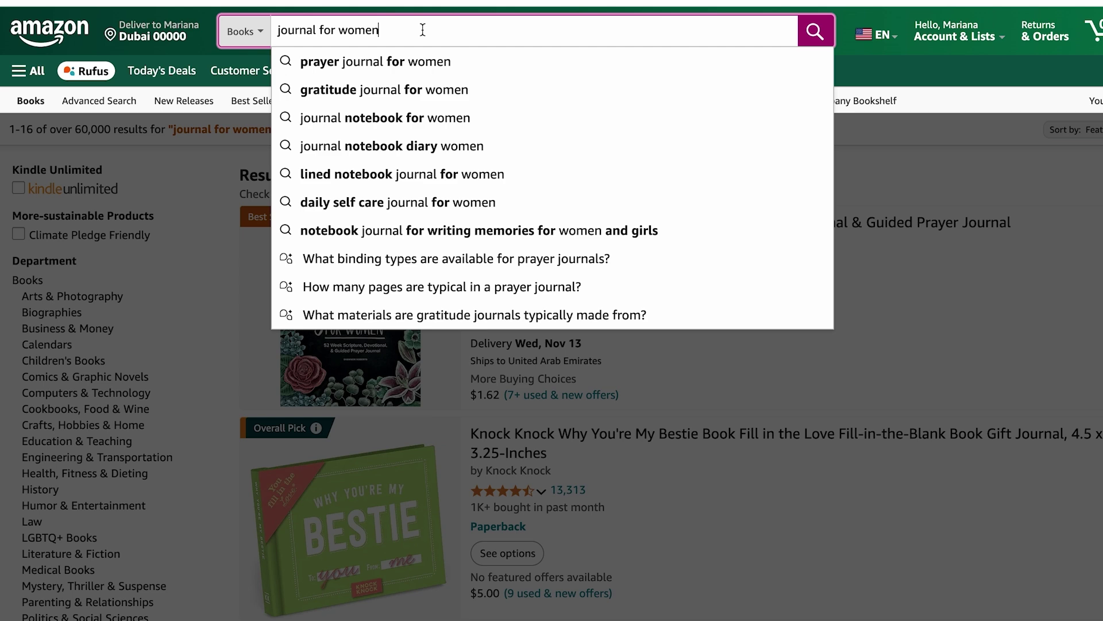
Narrow the book search to the suggested keyword "daily self care journal for women"
{"action": "key", "text": "Escape"}
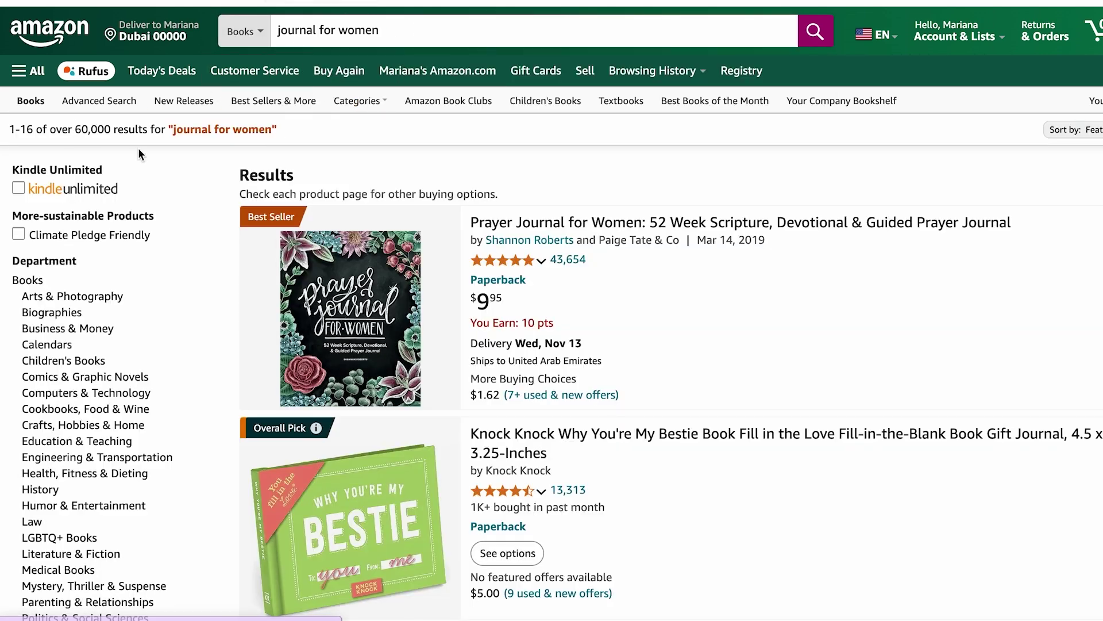
{"action": "left_click", "coordinate": [389, 29]}
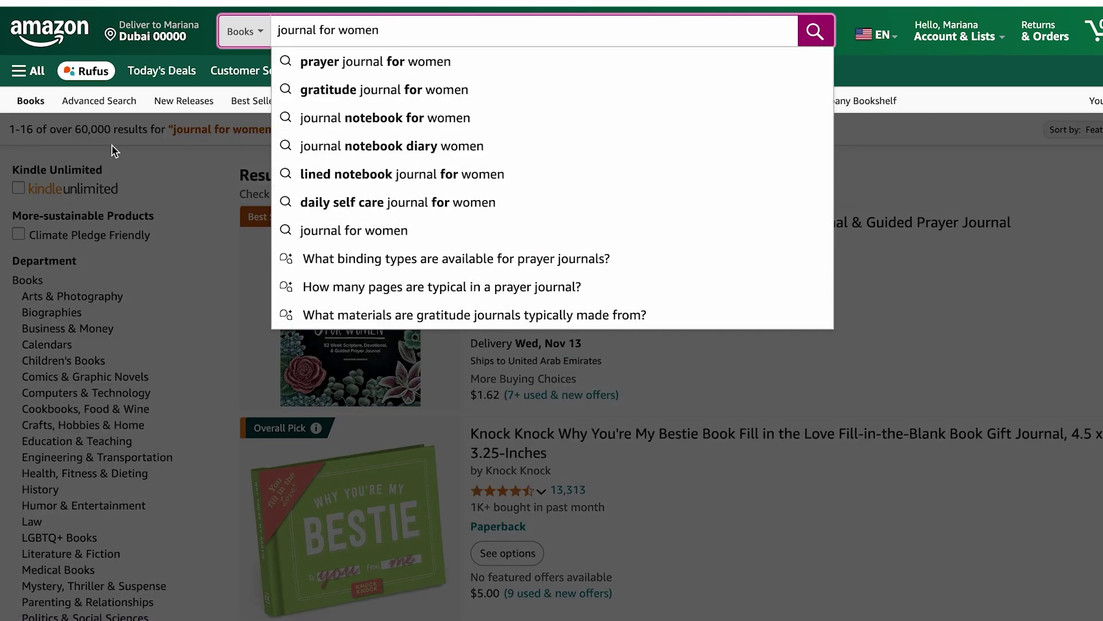
{"action": "left_click", "coordinate": [388, 204]}
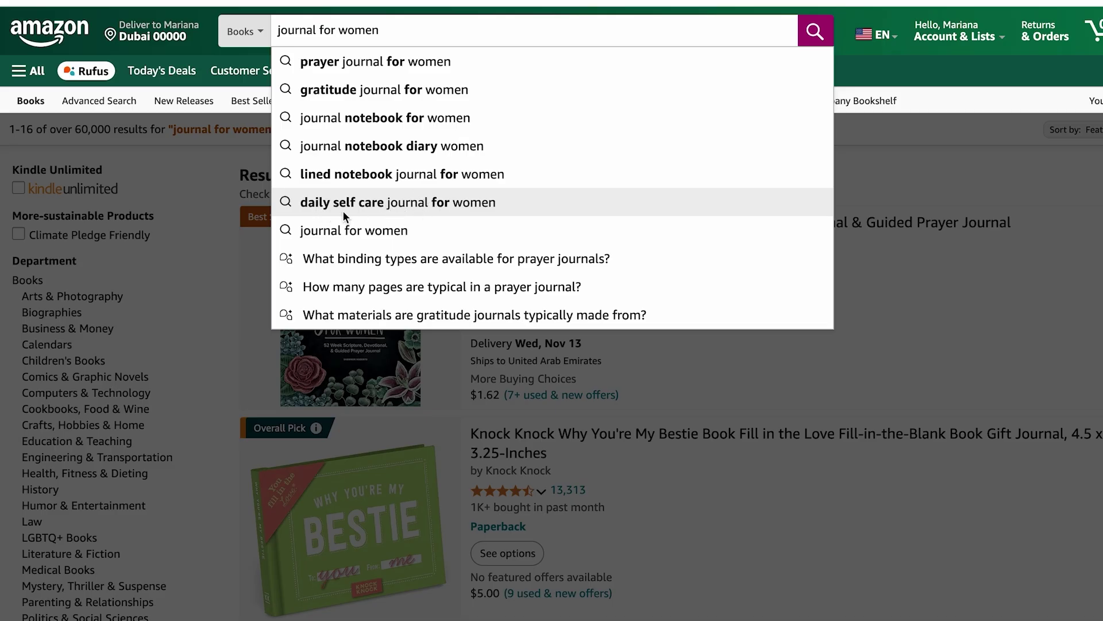
{"action": "left_click", "coordinate": [453, 204]}
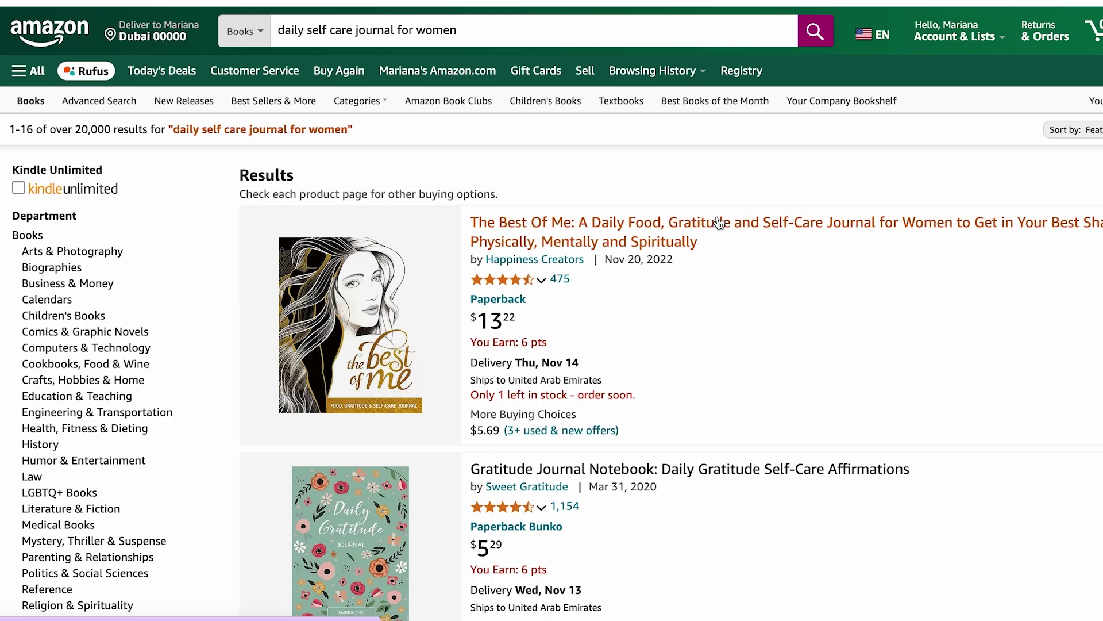
Analyze the search results with the KDSPY extension, reviewing each book's sales, revenue, price and reviews, and close it
{"action": "mouse_move", "coordinate": [1035, 34]}
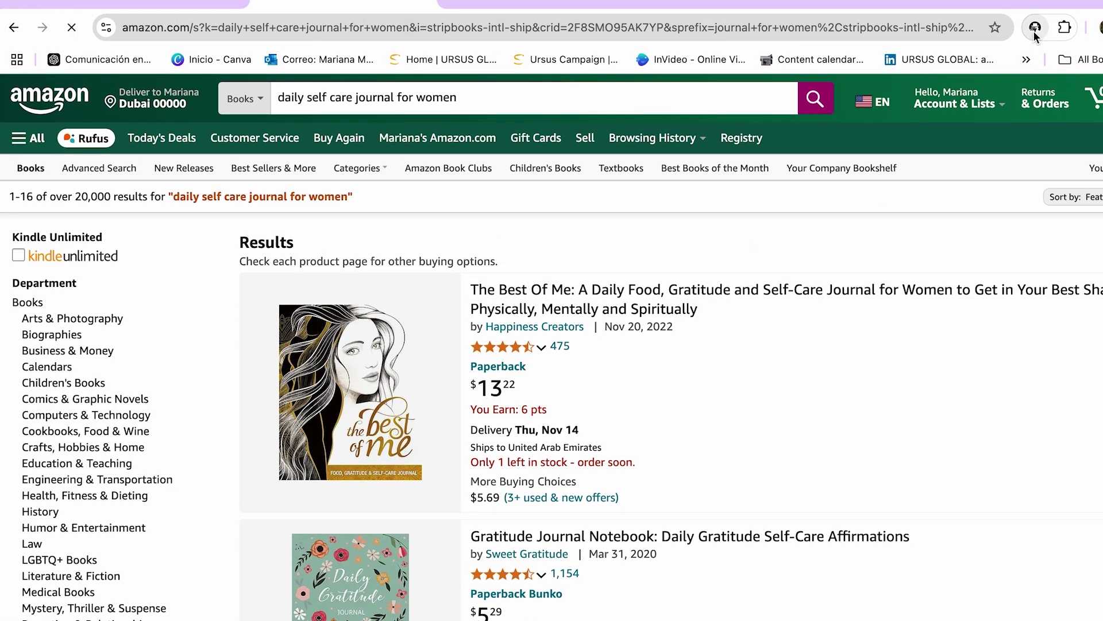
{"action": "left_click", "coordinate": [1034, 30]}
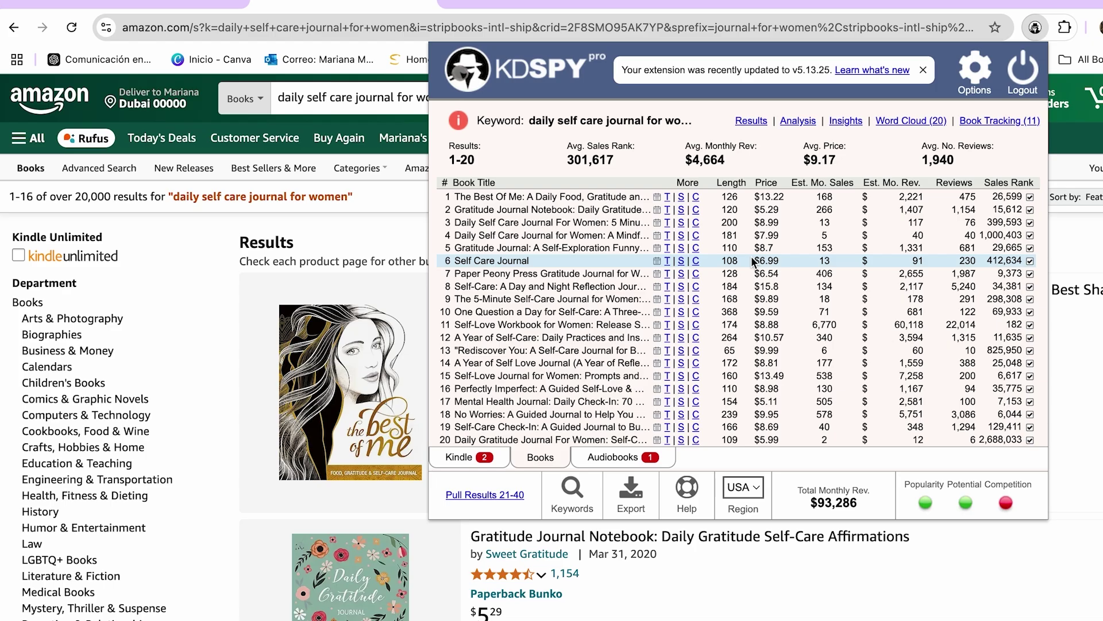
{"action": "key", "text": "Escape"}
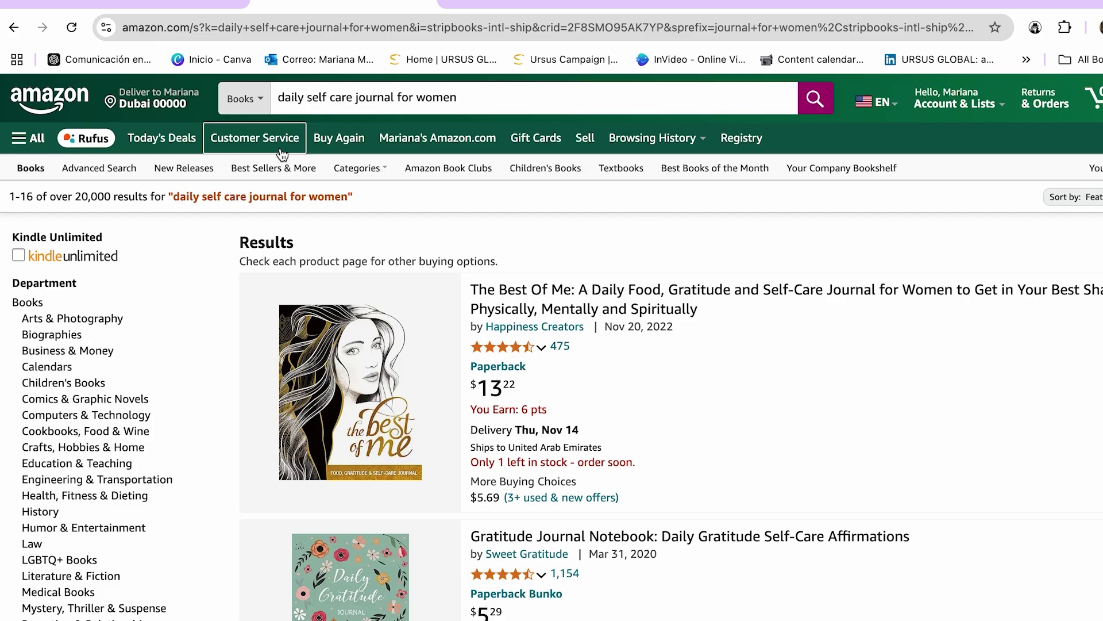
Switch to the KDP help page on trim size, bleed and margins and read its trim size and bleed sections
{"action": "key", "text": "ctrl+Tab"}
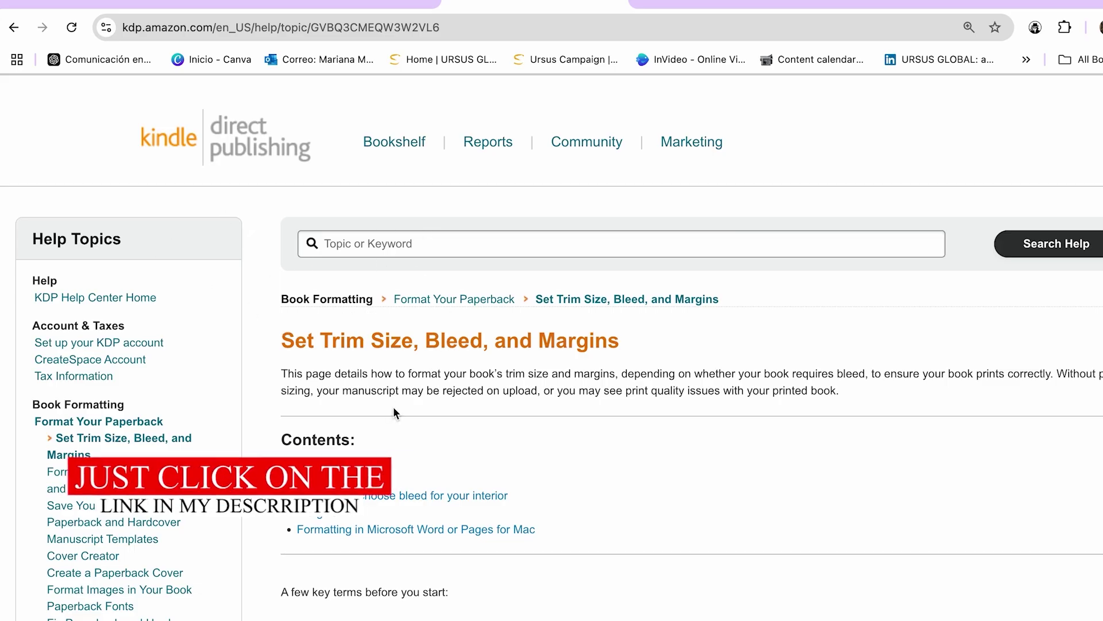
{"action": "scroll", "coordinate": [393, 406], "scroll_direction": "down", "scroll_amount": 1}
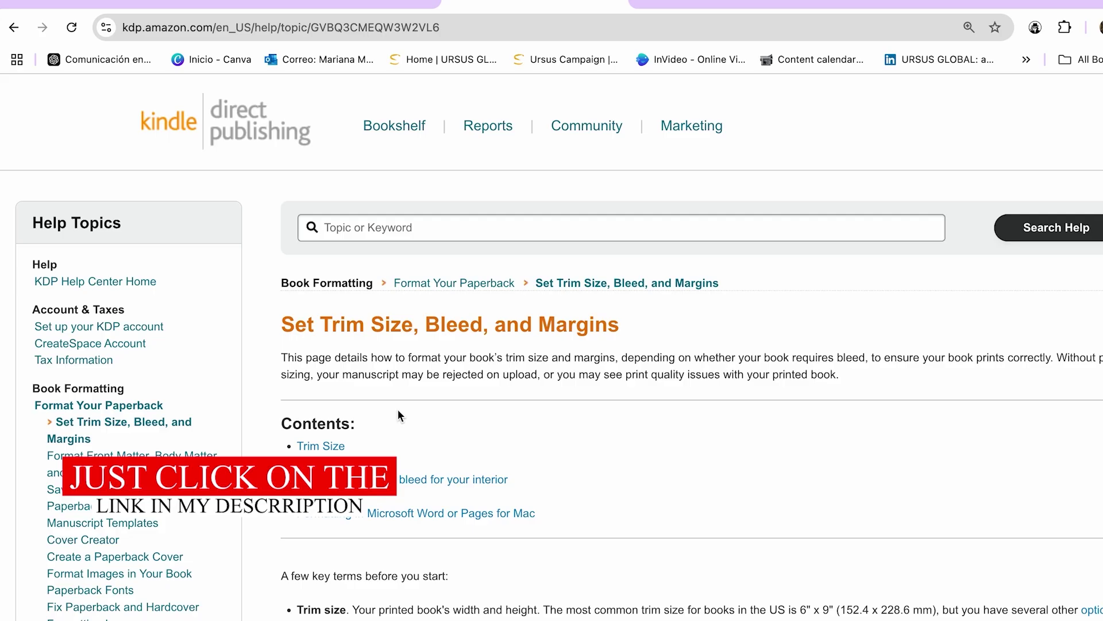
{"action": "scroll", "coordinate": [453, 429], "scroll_direction": "down", "scroll_amount": 10}
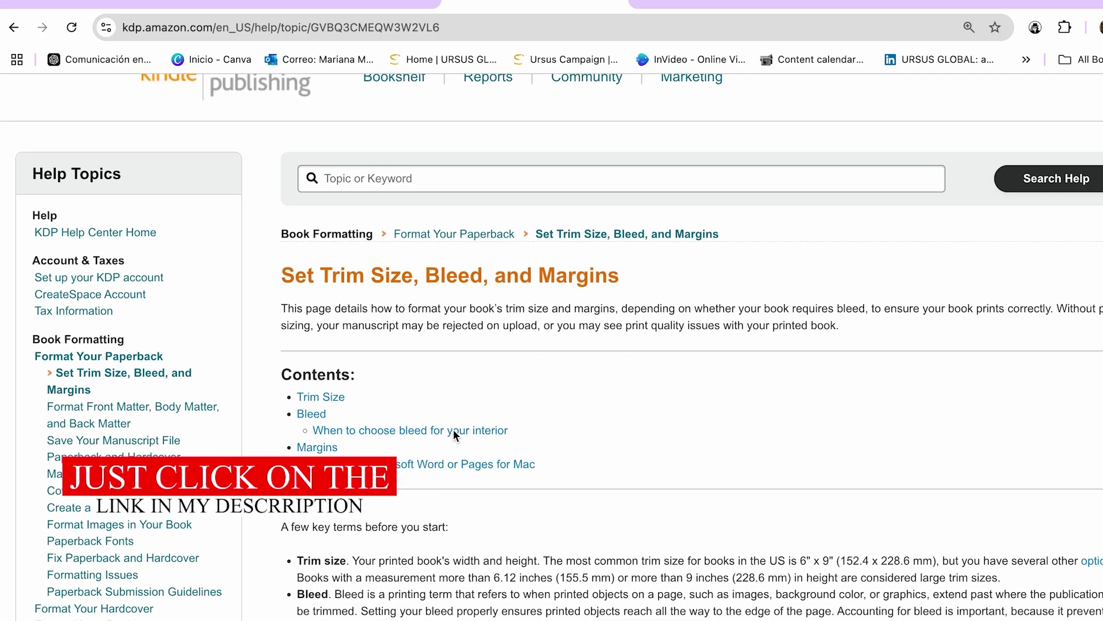
{"action": "scroll", "coordinate": [453, 429], "scroll_direction": "down", "scroll_amount": 15}
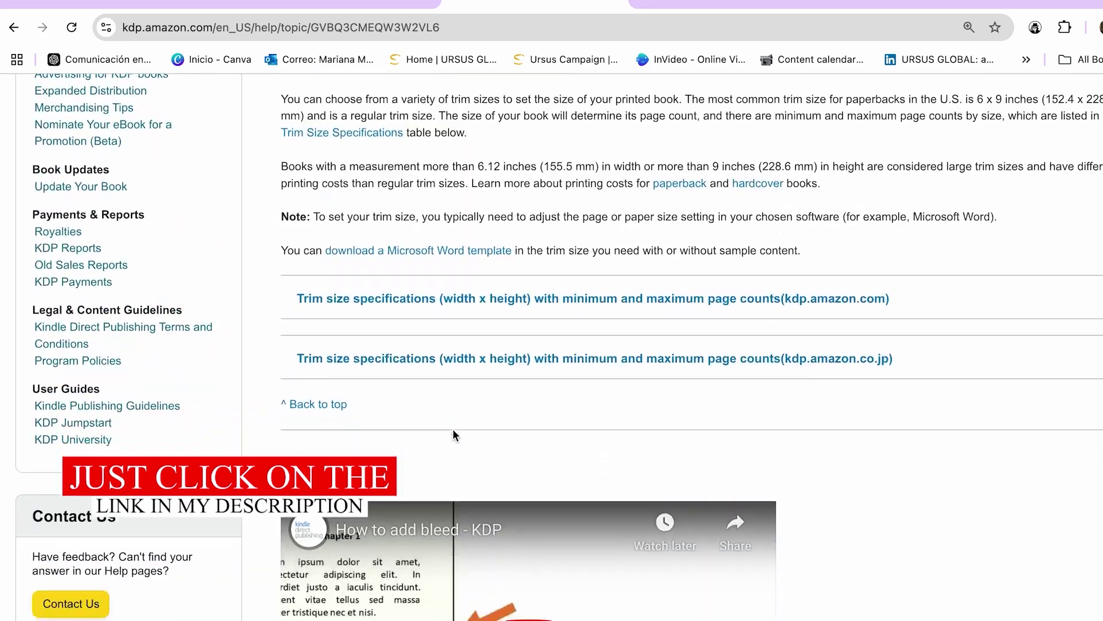
{"action": "scroll", "coordinate": [453, 429], "scroll_direction": "up", "scroll_amount": 2}
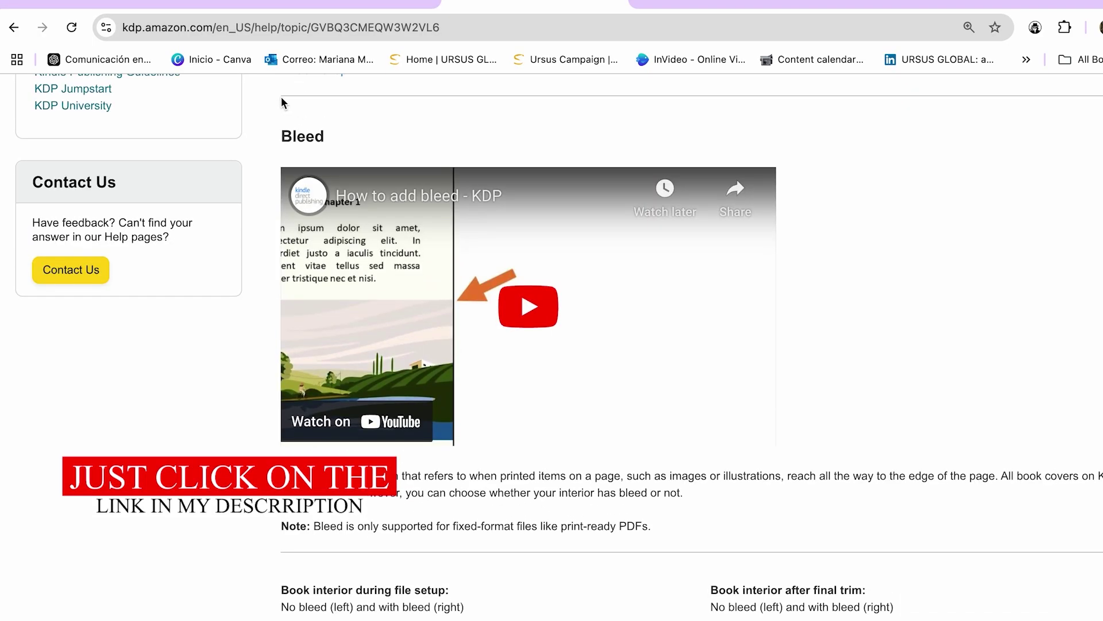
{"action": "scroll", "coordinate": [409, 400], "scroll_direction": "down", "scroll_amount": 4}
{"action": "scroll", "coordinate": [409, 401], "scroll_direction": "down", "scroll_amount": 3}
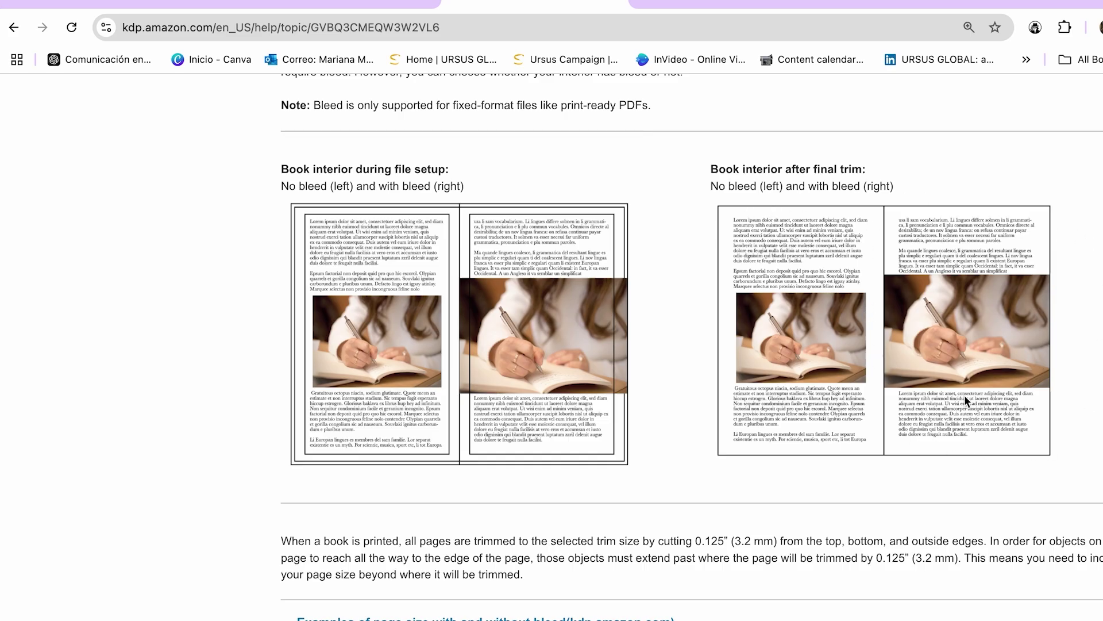
Expand the kdp.amazon.com examples of page size with and without bleed and look up the 6" x 9" size
{"action": "scroll", "coordinate": [949, 435], "scroll_direction": "down", "scroll_amount": 2}
{"action": "scroll", "coordinate": [902, 510], "scroll_direction": "down", "scroll_amount": 2}
{"action": "left_click", "coordinate": [1072, 431]}
{"action": "scroll", "coordinate": [850, 480], "scroll_direction": "down", "scroll_amount": 3}
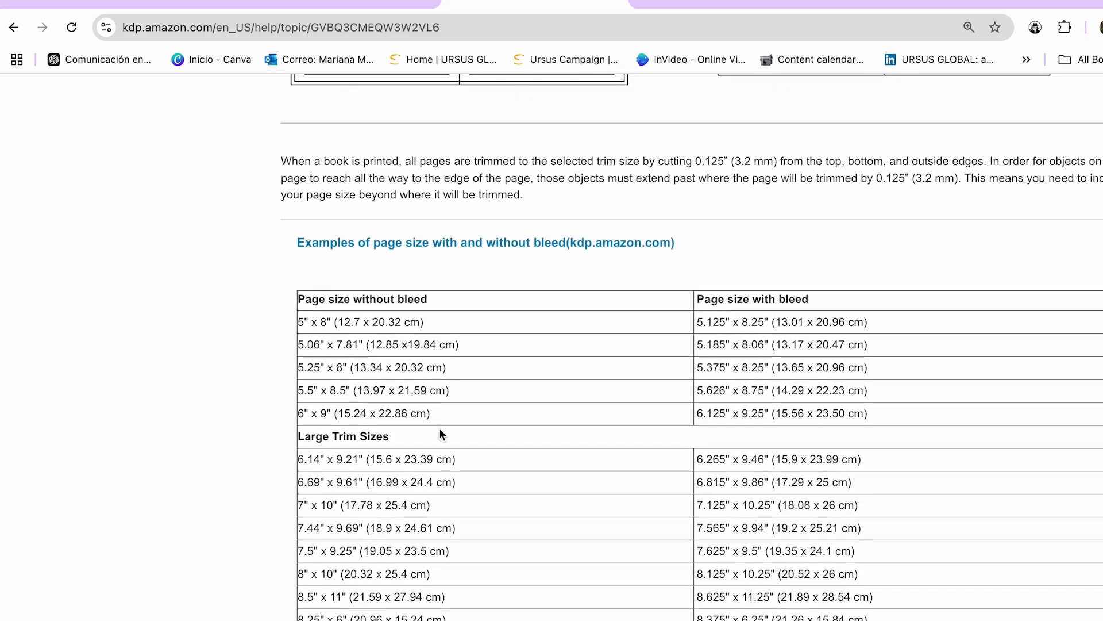
{"action": "scroll", "coordinate": [476, 476], "scroll_direction": "down", "scroll_amount": 3}
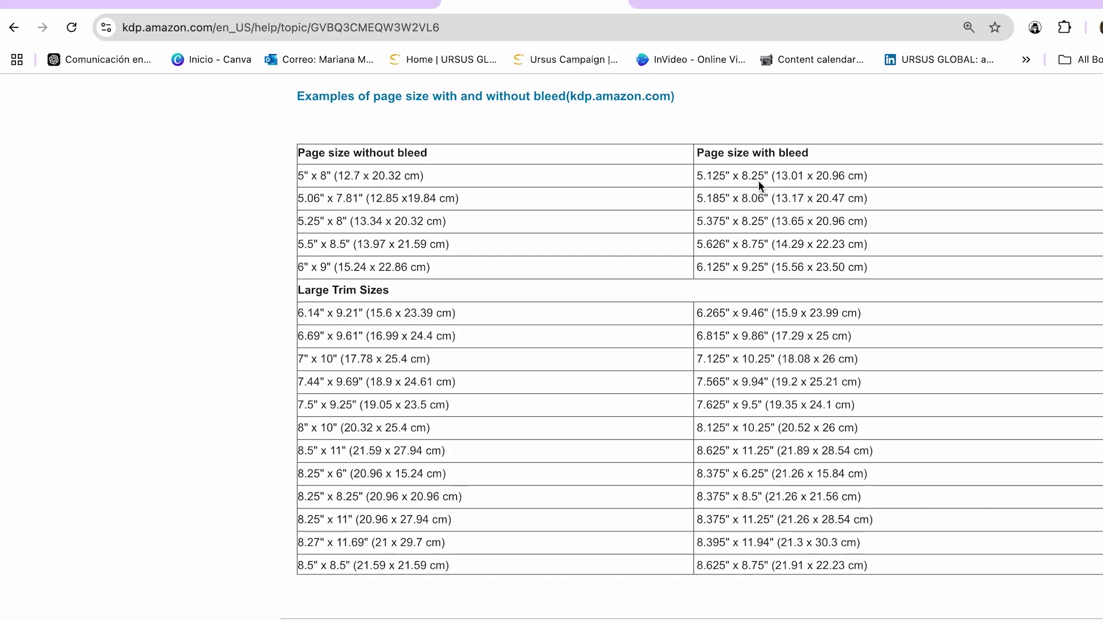
{"action": "scroll", "coordinate": [517, 195], "scroll_direction": "down", "scroll_amount": 1}
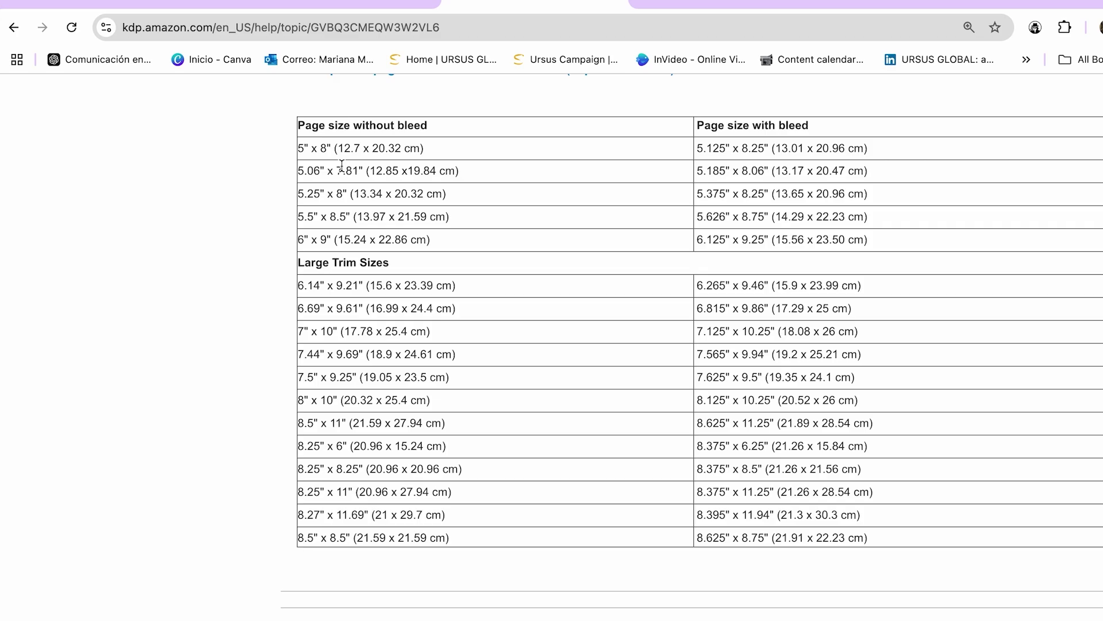
{"action": "scroll", "coordinate": [318, 280], "scroll_direction": "up", "scroll_amount": 1}
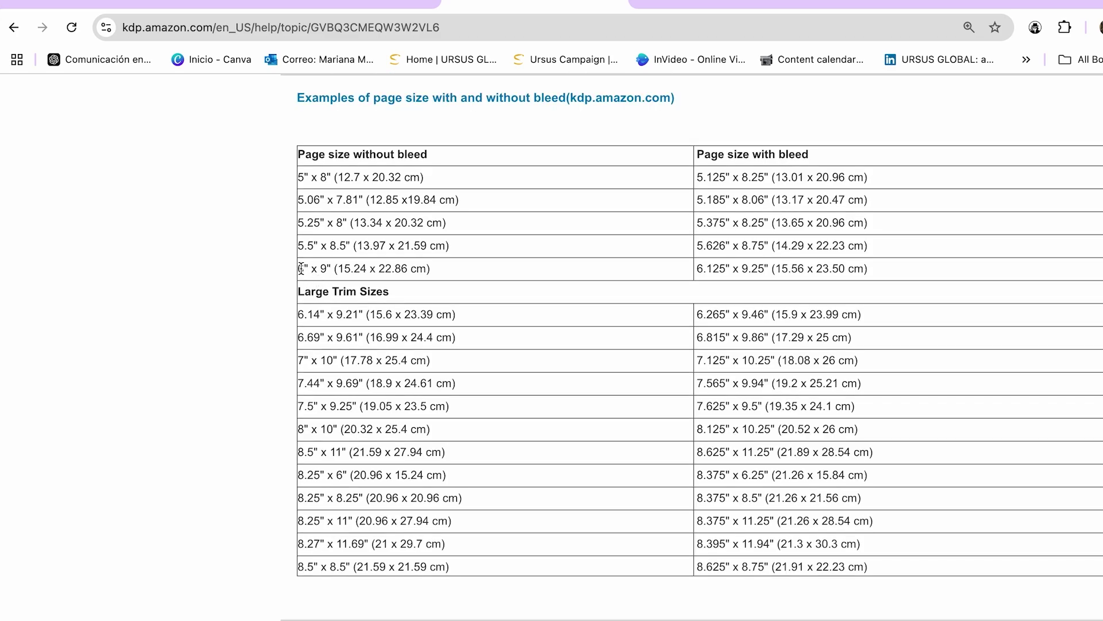
{"action": "left_click_drag", "start_coordinate": [299, 269], "coordinate": [331, 269]}
Switch to Canva and create a new custom-size design 6 in wide and 9 in high
{"action": "key", "text": "ctrl+shift+Tab"}
{"action": "key", "text": "ctrl+shift+Tab"}
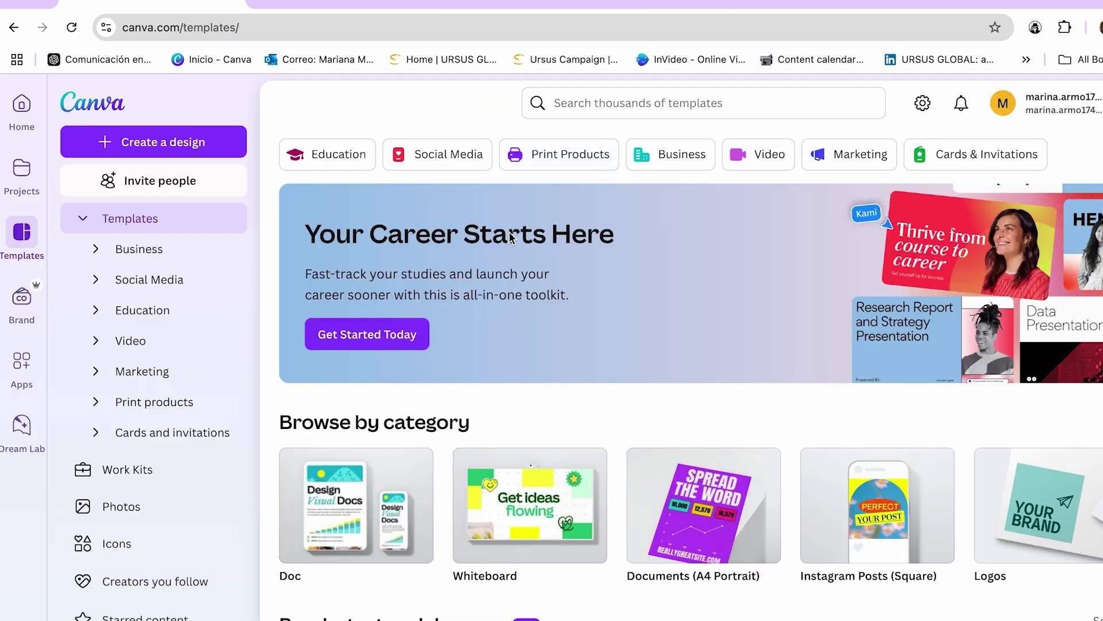
{"action": "left_click", "coordinate": [185, 147]}
{"action": "left_click", "coordinate": [222, 454]}
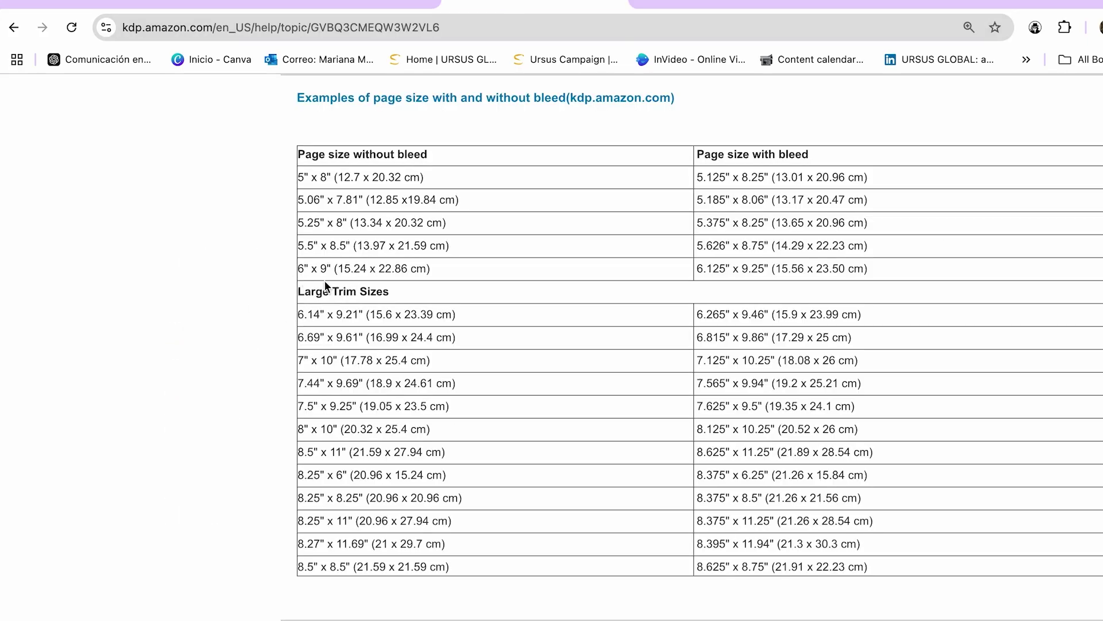
{"action": "left_click", "coordinate": [165, 6]}
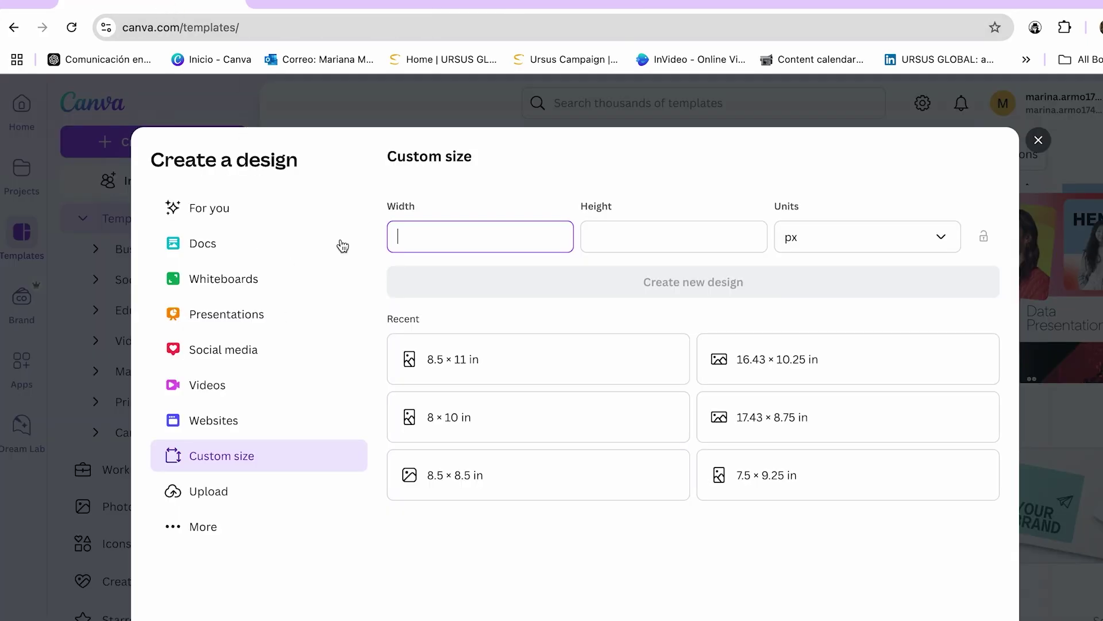
{"action": "left_click", "coordinate": [818, 231]}
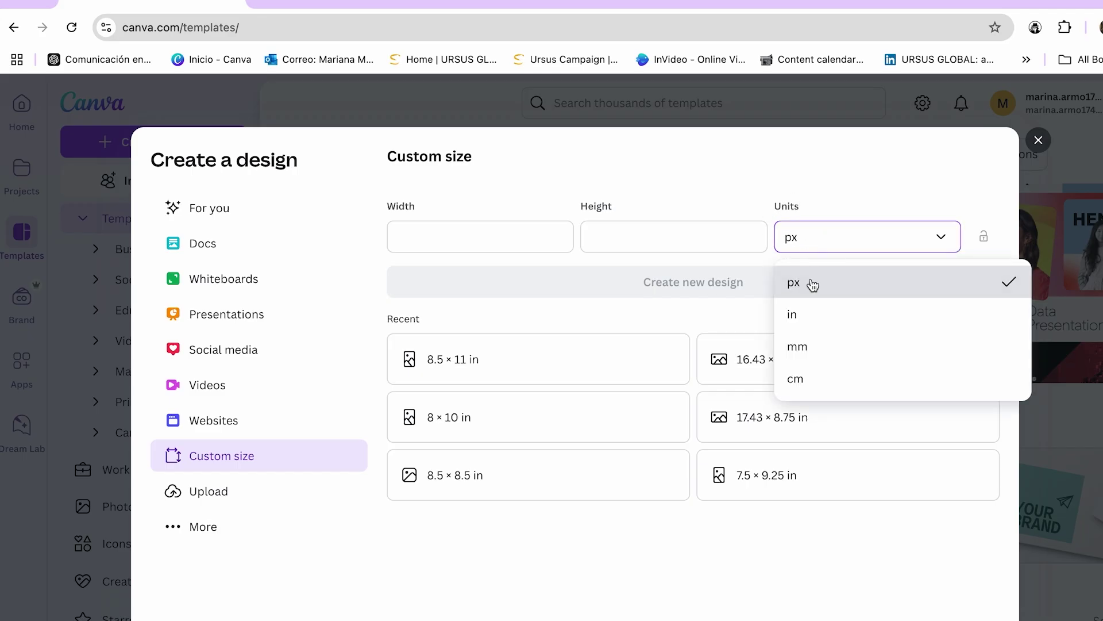
{"action": "left_click", "coordinate": [799, 313]}
{"action": "left_click", "coordinate": [493, 244]}
{"action": "type", "text": "6"}
{"action": "left_click", "coordinate": [587, 236]}
{"action": "type", "text": "9"}
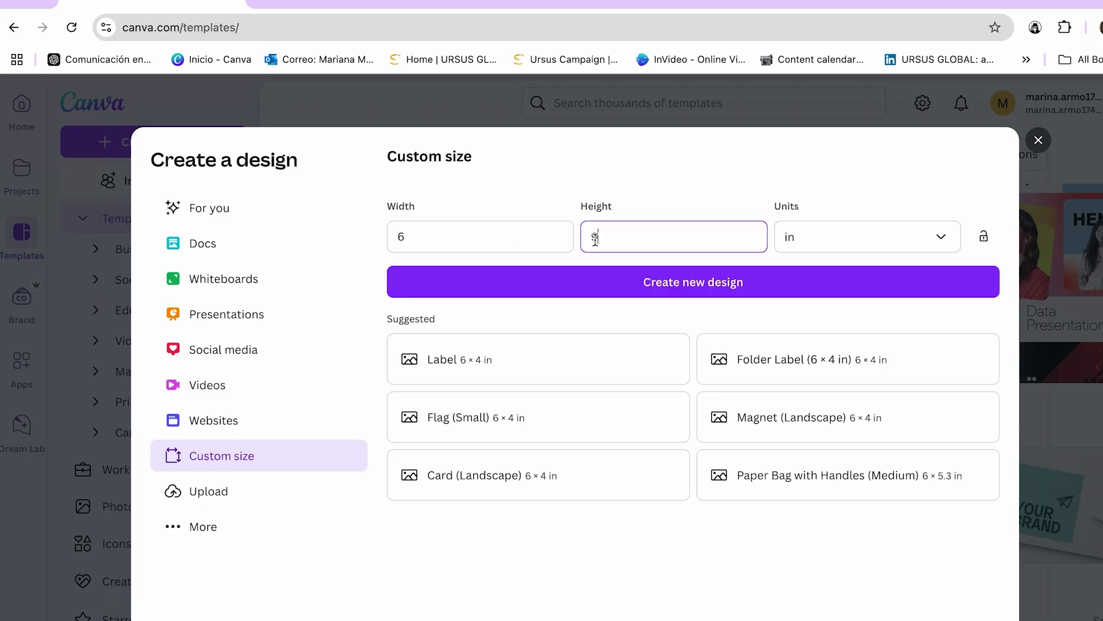
{"action": "left_click", "coordinate": [648, 286]}
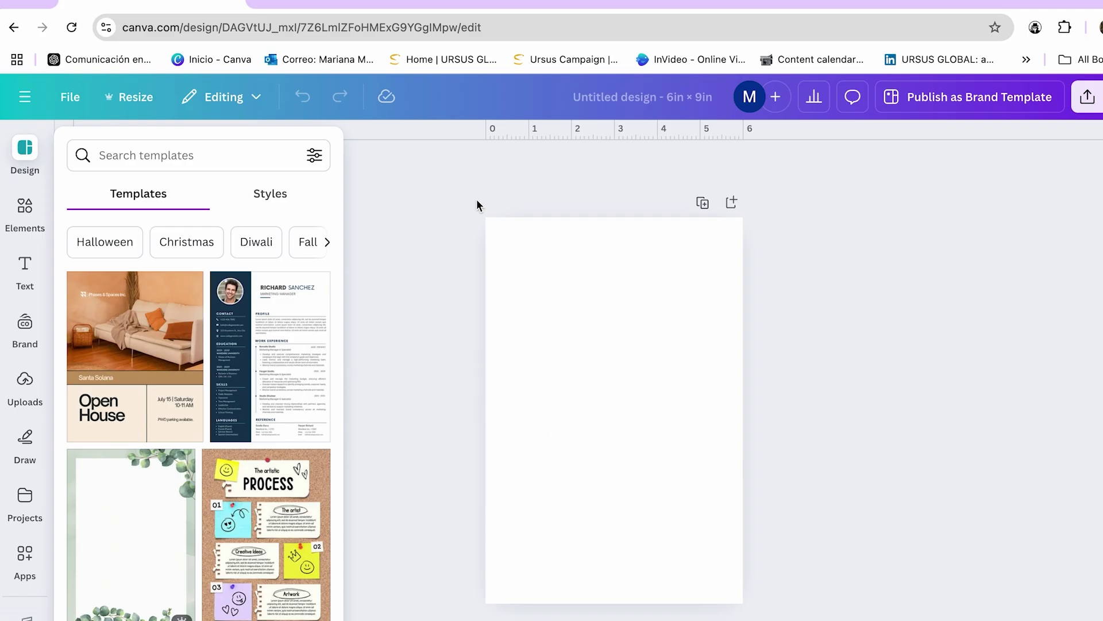
Check the minimum margin sizes by page count on the KDP help page and return to the Canva design
{"action": "left_click", "coordinate": [496, 7]}
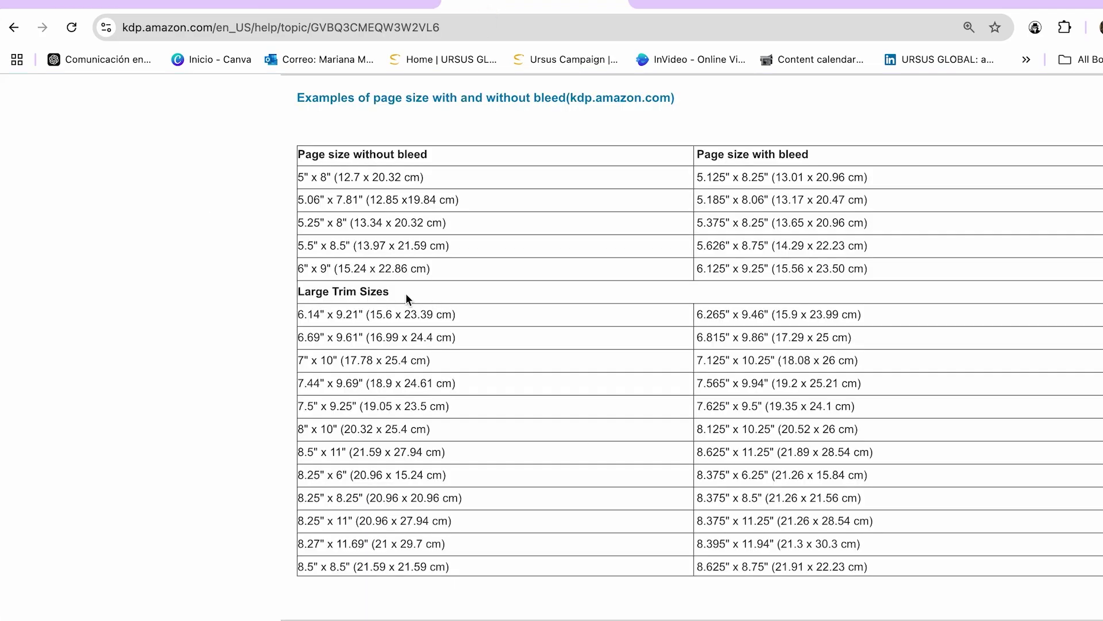
{"action": "scroll", "coordinate": [572, 341], "scroll_direction": "down", "scroll_amount": 12}
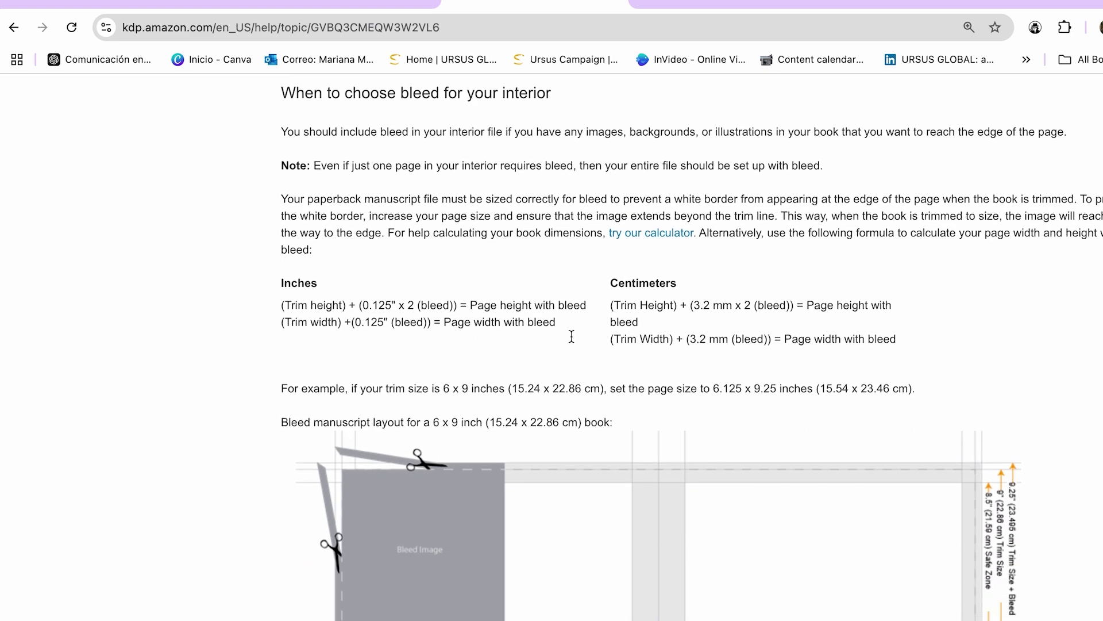
{"action": "scroll", "coordinate": [571, 342], "scroll_direction": "down", "scroll_amount": 10}
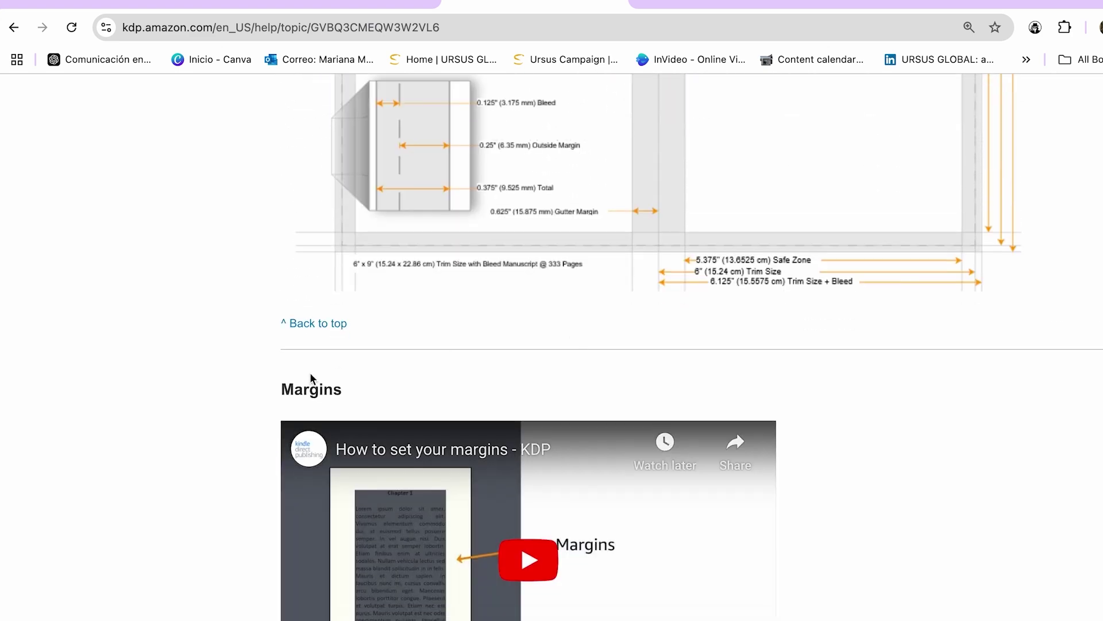
{"action": "scroll", "coordinate": [356, 407], "scroll_direction": "down", "scroll_amount": 9}
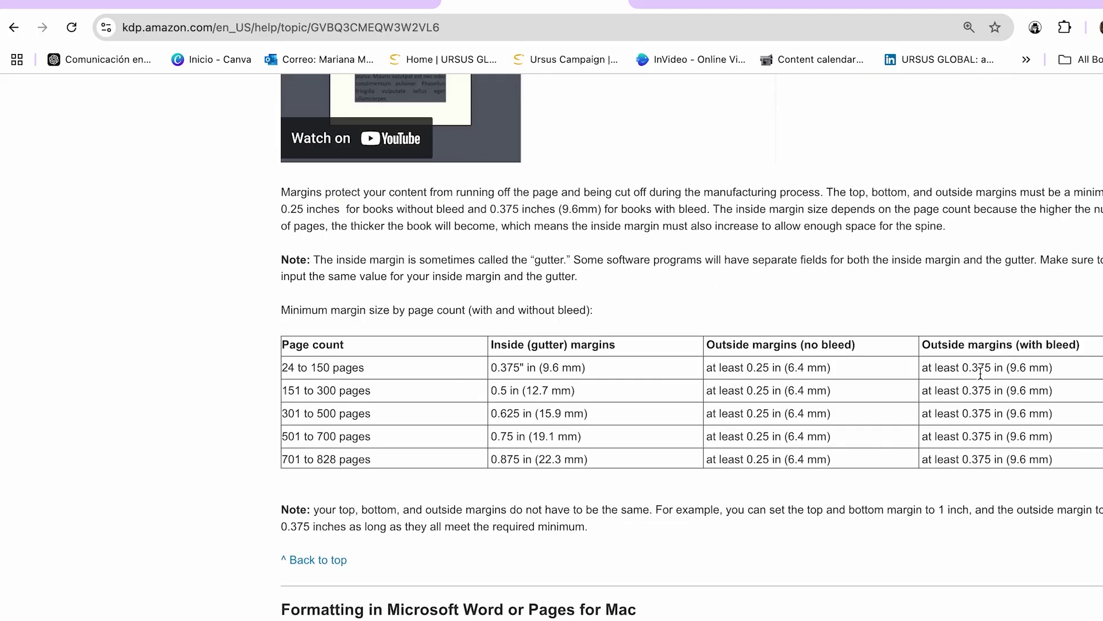
{"action": "left_click", "coordinate": [173, 6]}
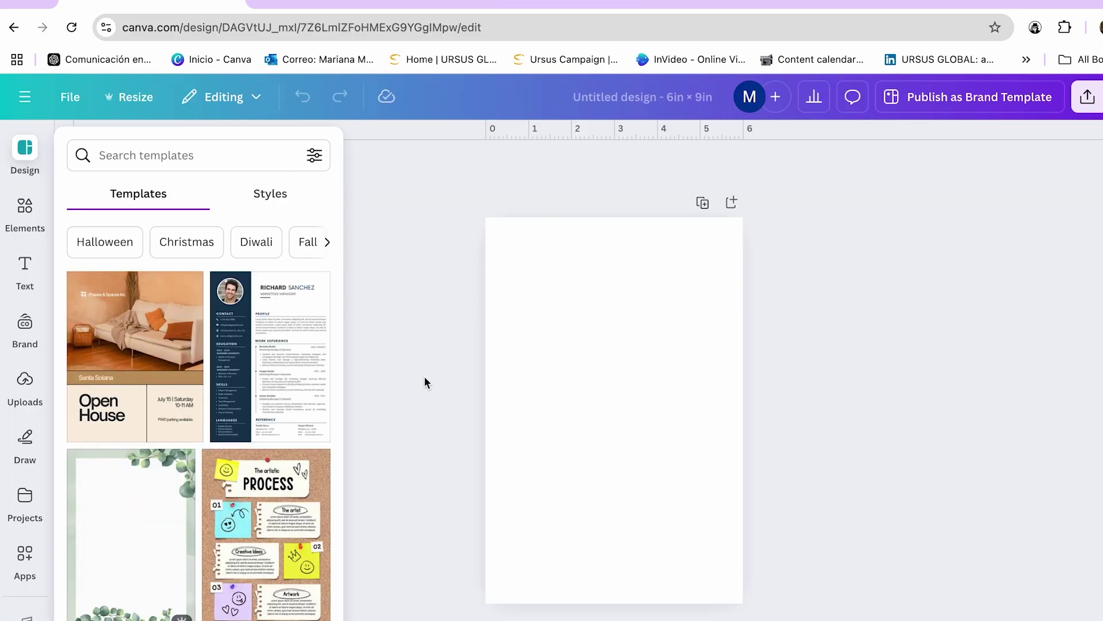
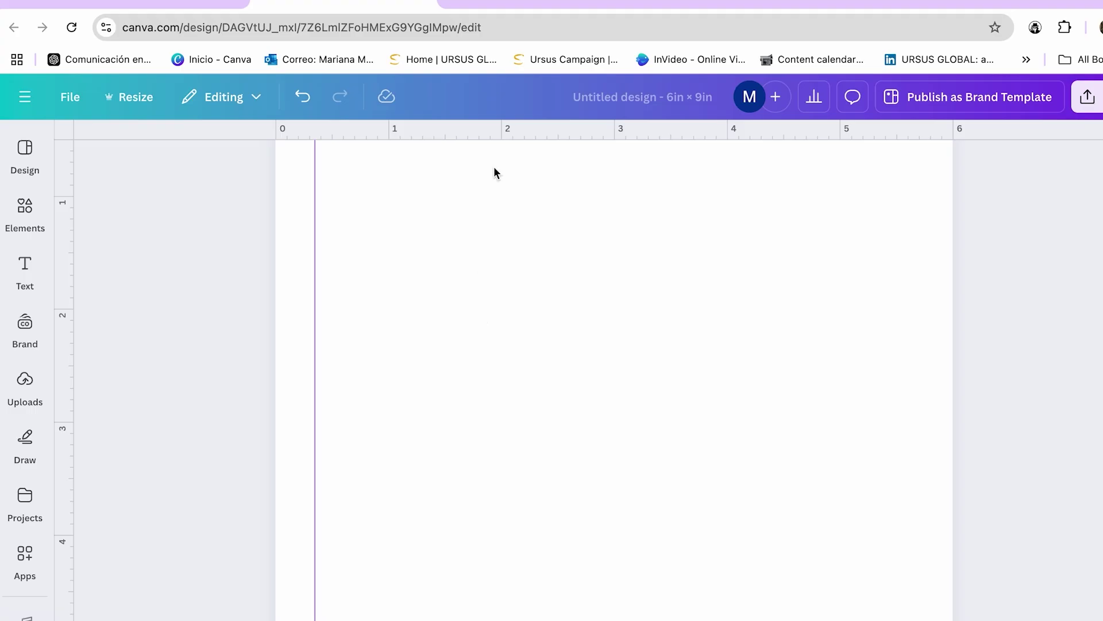
Recheck the minimum margins on the KDP help page, return to Canva and place a horizontal guide about 0.378 in below the page's upper edge
{"action": "left_click", "coordinate": [679, 4]}
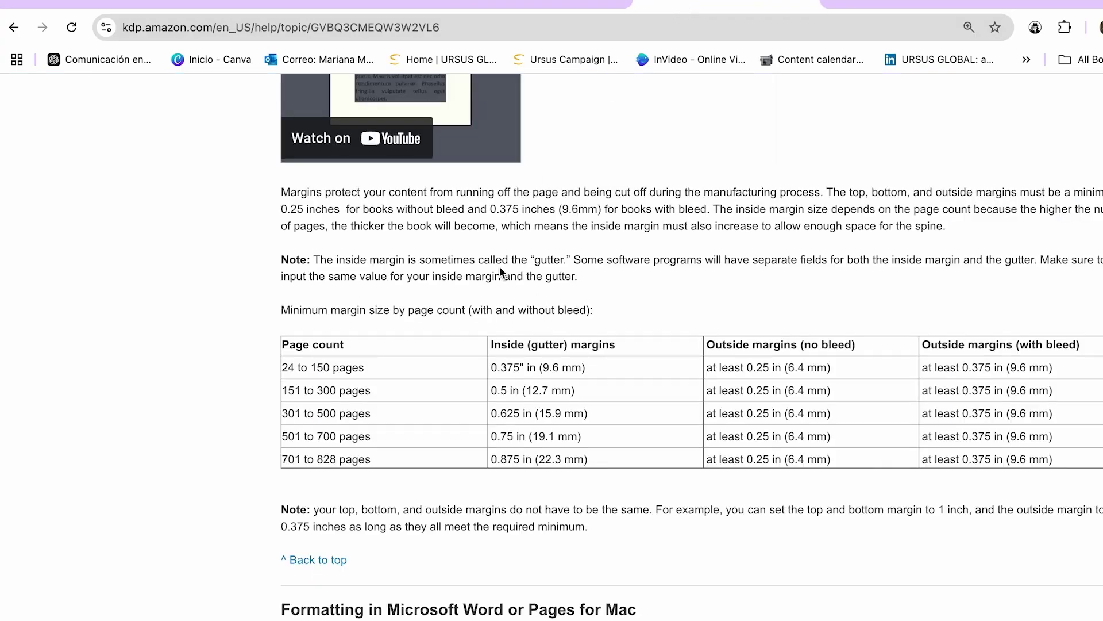
{"action": "left_click", "coordinate": [345, 6]}
{"action": "left_click_drag", "start_coordinate": [320, 234], "coordinate": [318, 234]}
{"action": "left_click", "coordinate": [415, 240]}
{"action": "left_click_drag", "start_coordinate": [414, 129], "coordinate": [413, 168]}
{"action": "scroll", "coordinate": [429, 236], "scroll_direction": "up", "scroll_amount": 3}
{"action": "left_click_drag", "start_coordinate": [431, 301], "coordinate": [433, 258]}
{"action": "key", "text": "ctrl+plus"}
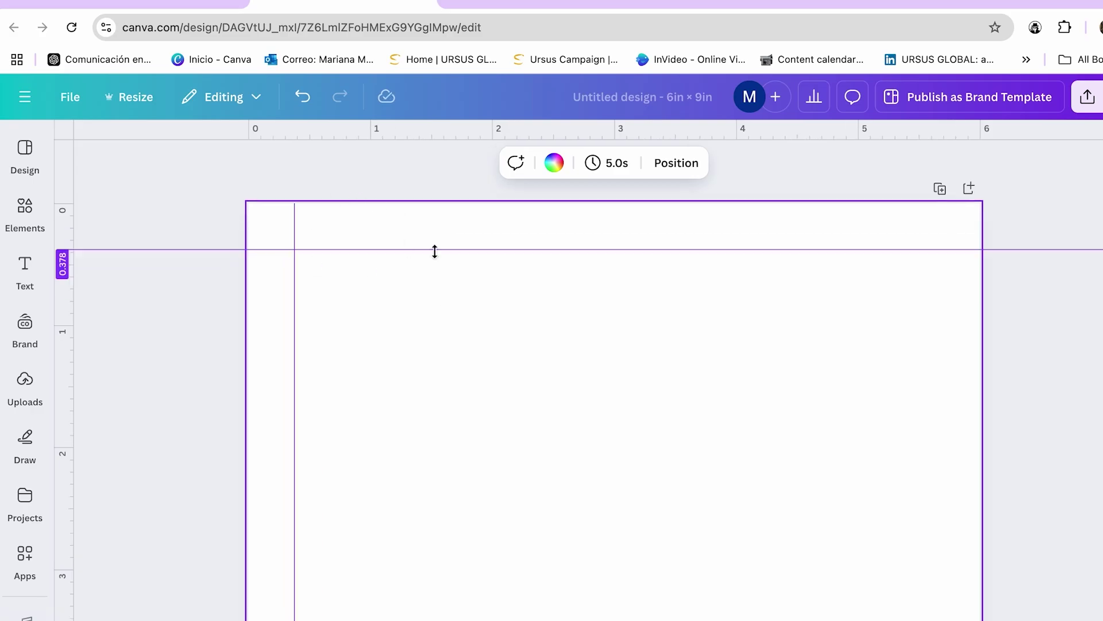
Insert a square and size it to fill the page's upper-left corner between the page edges and the two margin guides
{"action": "left_click", "coordinate": [25, 212]}
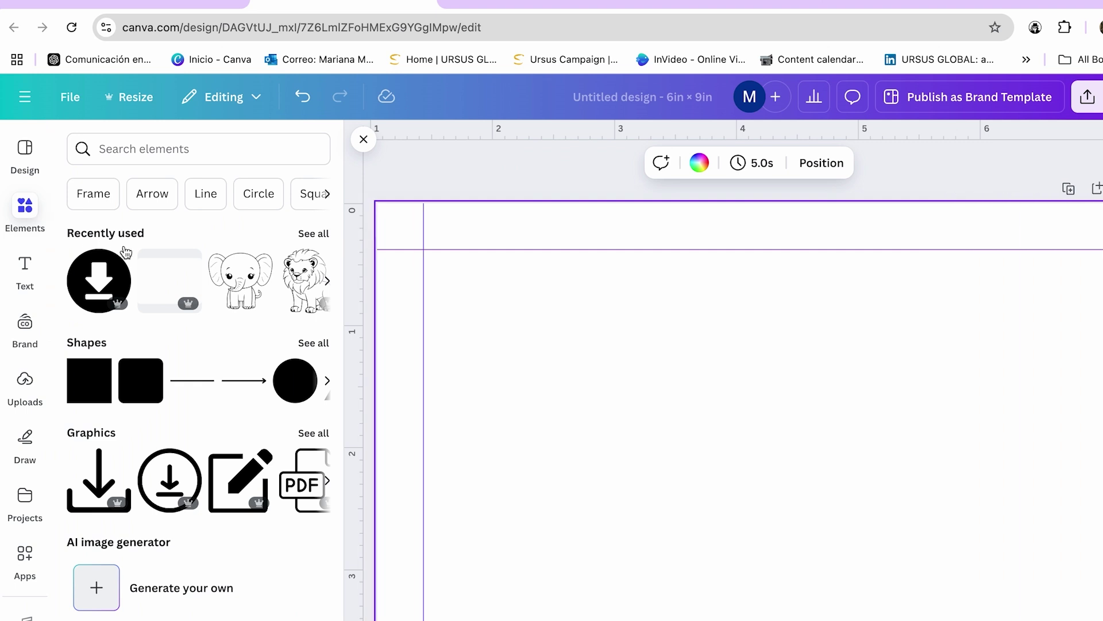
{"action": "left_click", "coordinate": [92, 385]}
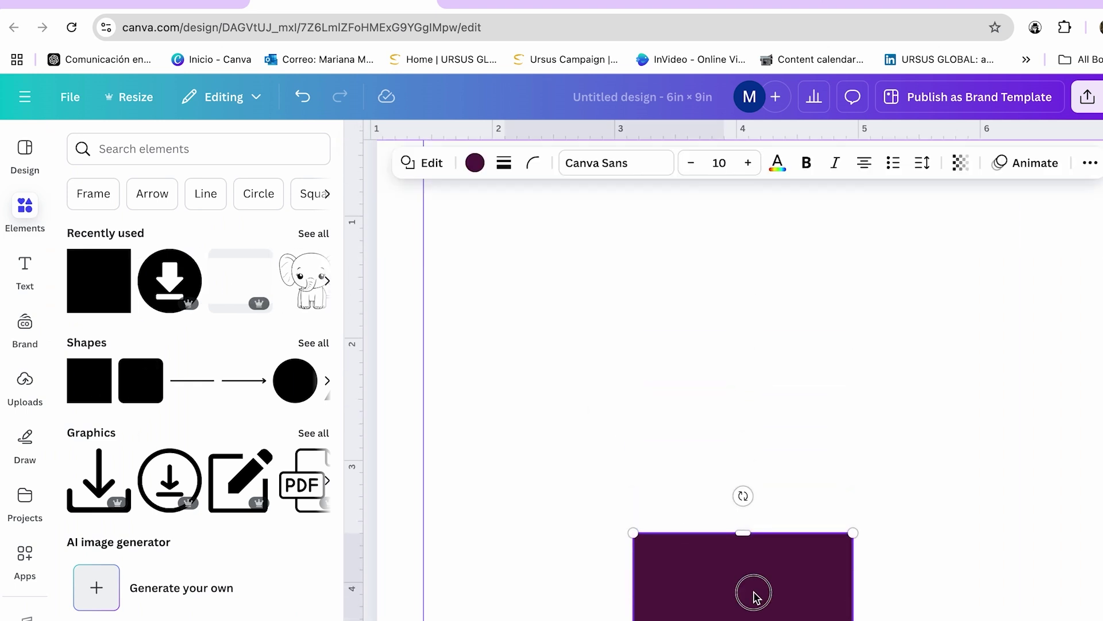
{"action": "left_click_drag", "start_coordinate": [751, 591], "coordinate": [638, 389]}
{"action": "scroll", "coordinate": [638, 390], "scroll_direction": "up", "scroll_amount": 2}
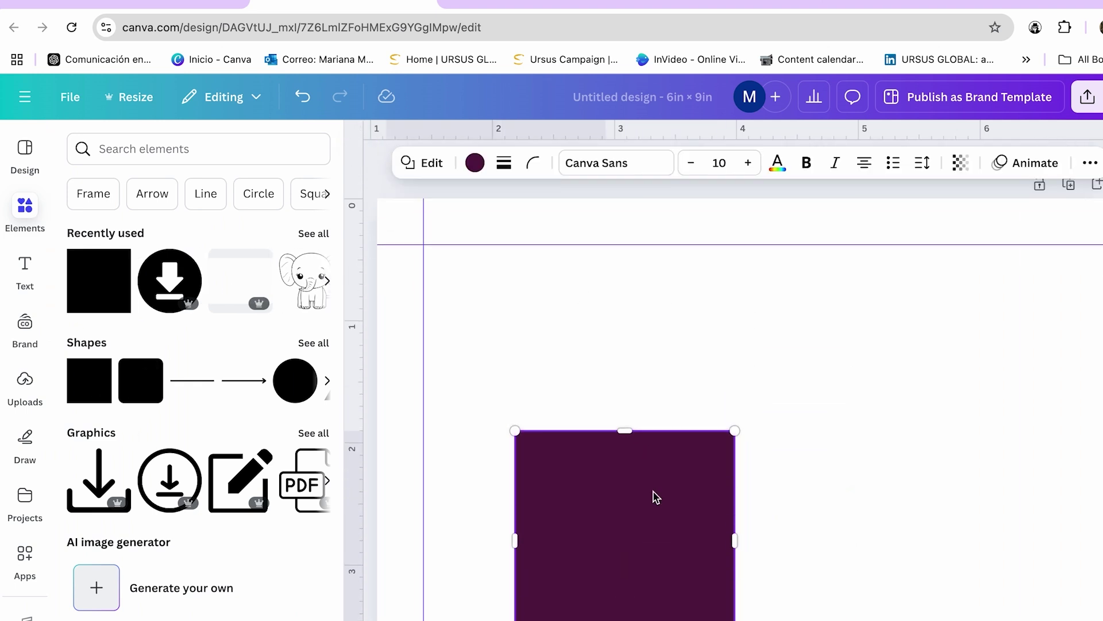
{"action": "left_click", "coordinate": [520, 352]}
{"action": "left_click_drag", "start_coordinate": [604, 516], "coordinate": [473, 288]}
{"action": "left_click_drag", "start_coordinate": [494, 419], "coordinate": [486, 244]}
Move the square to the page's upper-right corner and add a vertical guide along its inner edge
{"action": "left_click_drag", "start_coordinate": [598, 219], "coordinate": [1088, 225]}
{"action": "left_click", "coordinate": [970, 355]}
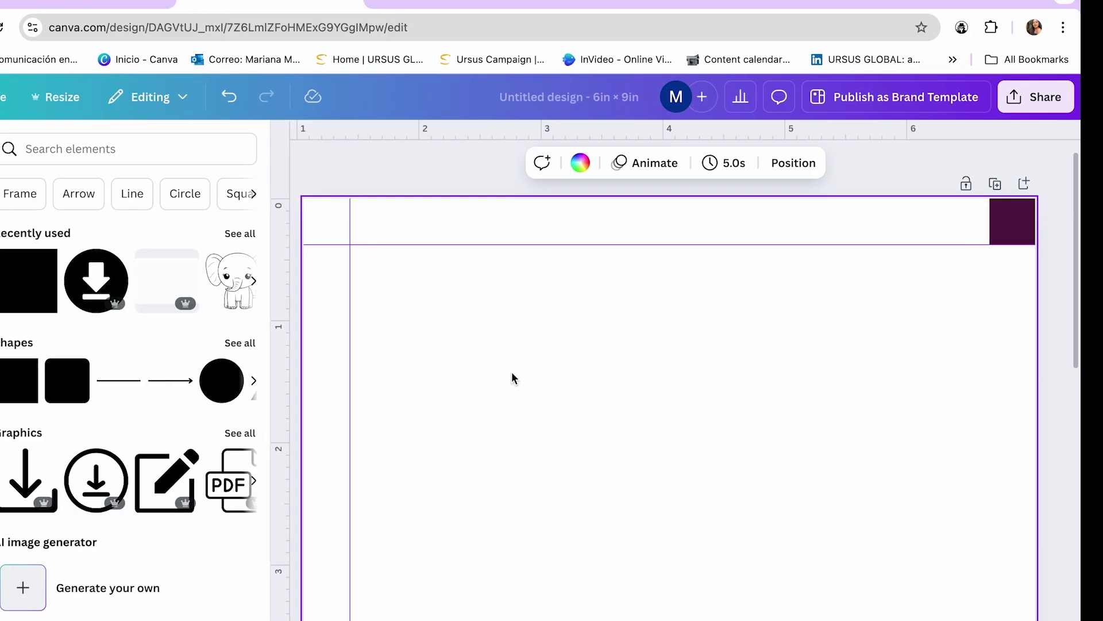
{"action": "left_click_drag", "start_coordinate": [281, 242], "coordinate": [989, 263]}
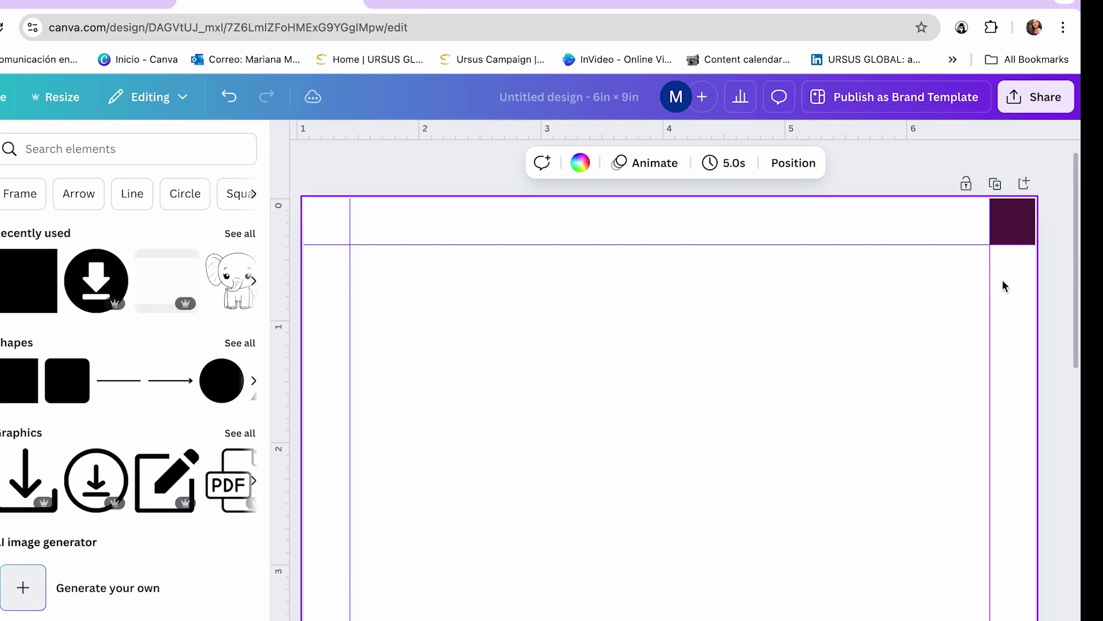
Move the square to the page's lower-left corner and add a horizontal guide along its upper edge
{"action": "left_click_drag", "start_coordinate": [1018, 222], "coordinate": [329, 520]}
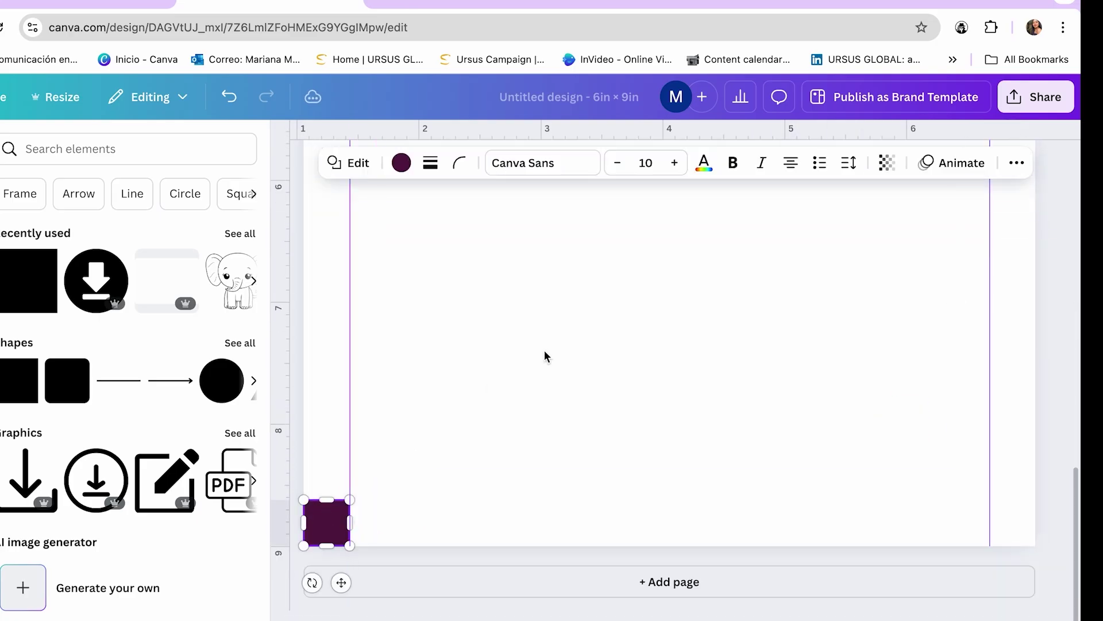
{"action": "left_click_drag", "start_coordinate": [511, 132], "coordinate": [489, 499]}
{"action": "left_click", "coordinate": [544, 468]}
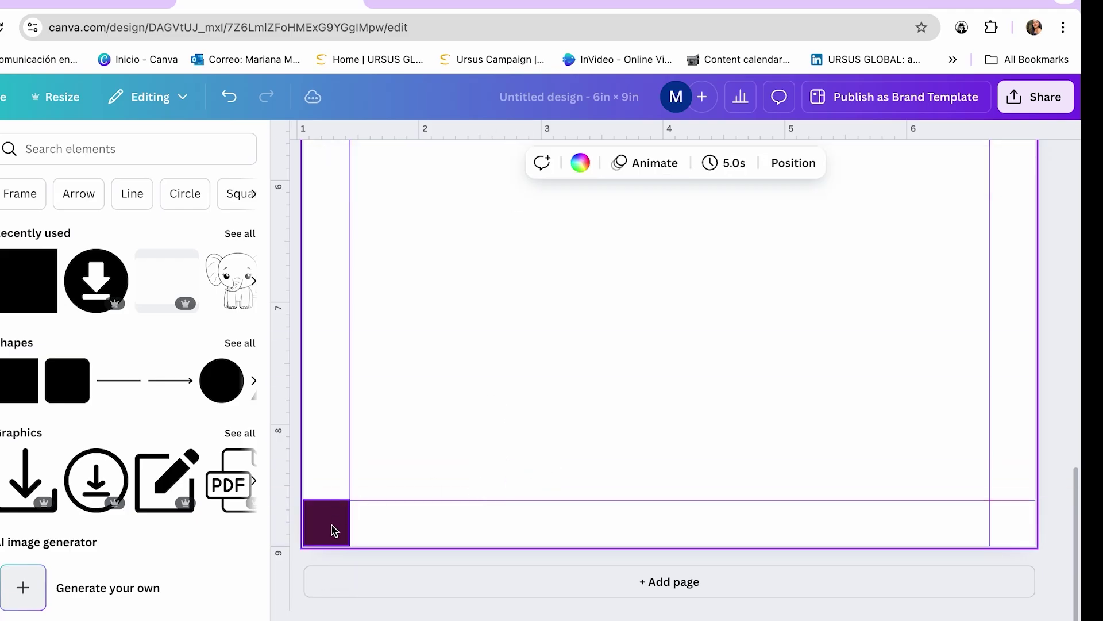
Delete the square from the page and look over the four margin guides
{"action": "left_click", "coordinate": [332, 521]}
{"action": "key", "text": "Delete"}
{"action": "scroll", "coordinate": [480, 460], "scroll_direction": "down", "scroll_amount": 5}
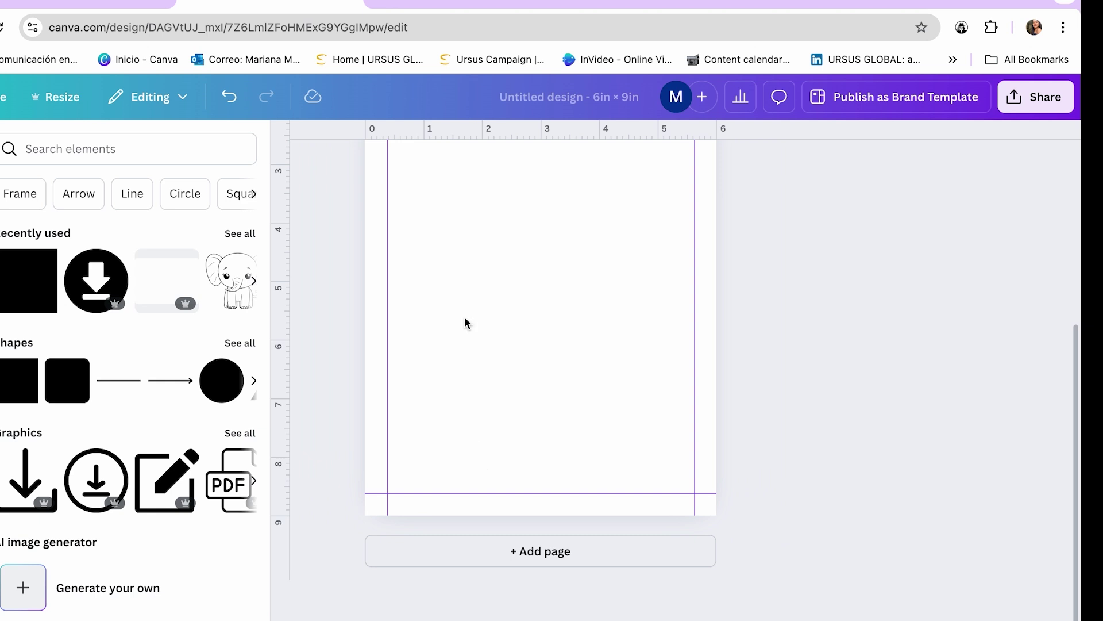
{"action": "scroll", "coordinate": [465, 321], "scroll_direction": "up", "scroll_amount": 5}
{"action": "scroll", "coordinate": [465, 322], "scroll_direction": "down", "scroll_amount": 1}
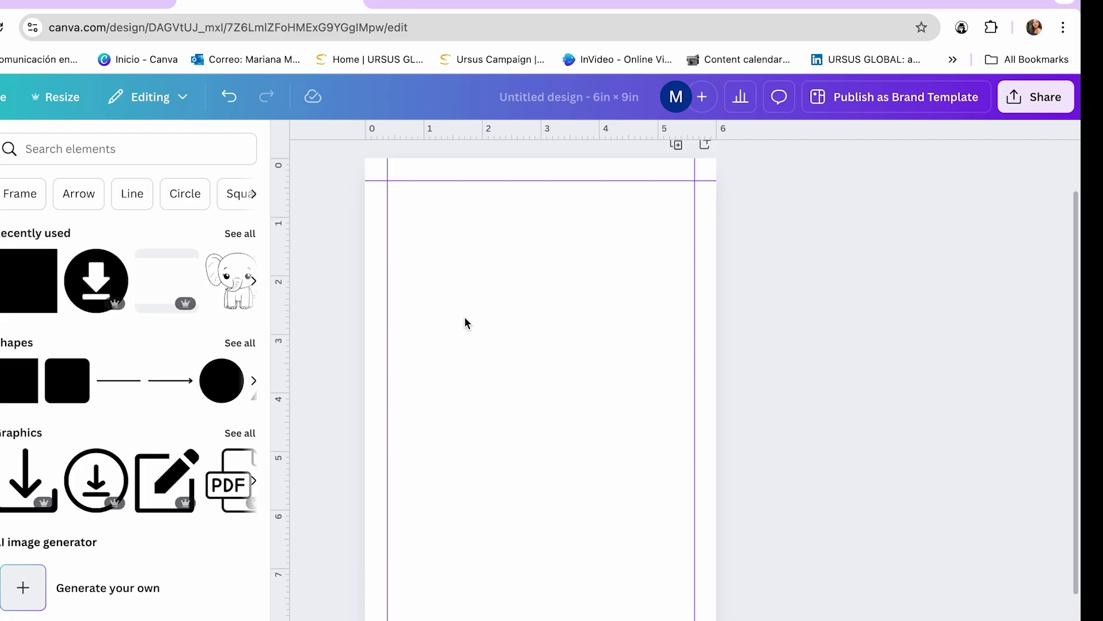
Add a text box to the page reading "How feel today:"
{"action": "left_click", "coordinate": [465, 322]}
{"action": "left_click", "coordinate": [65, 151]}
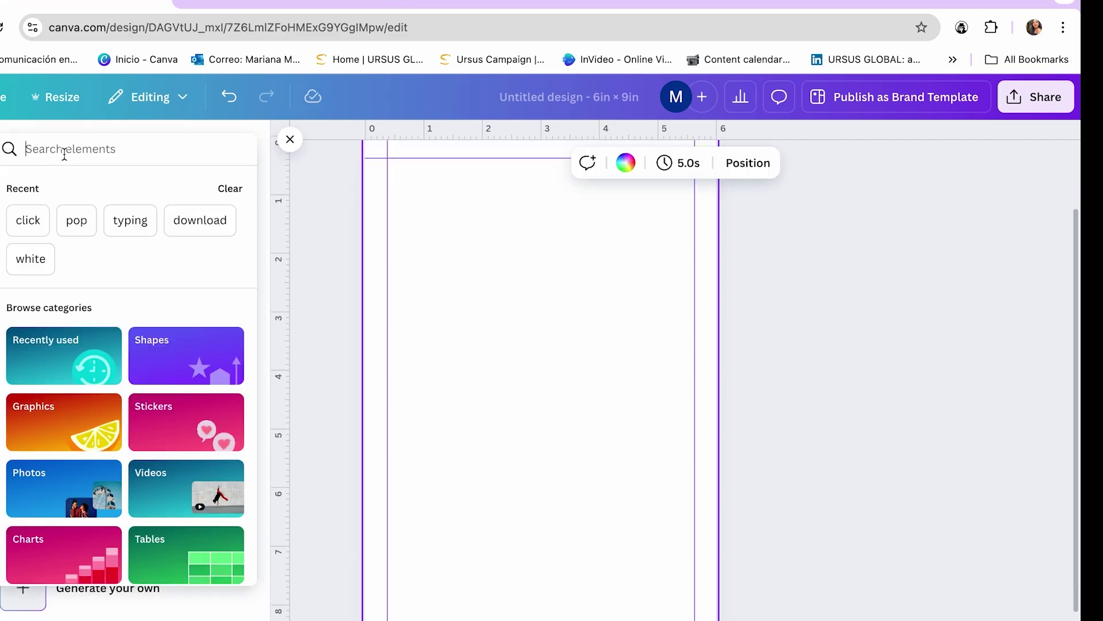
{"action": "left_click", "coordinate": [24, 212]}
{"action": "left_click", "coordinate": [25, 264]}
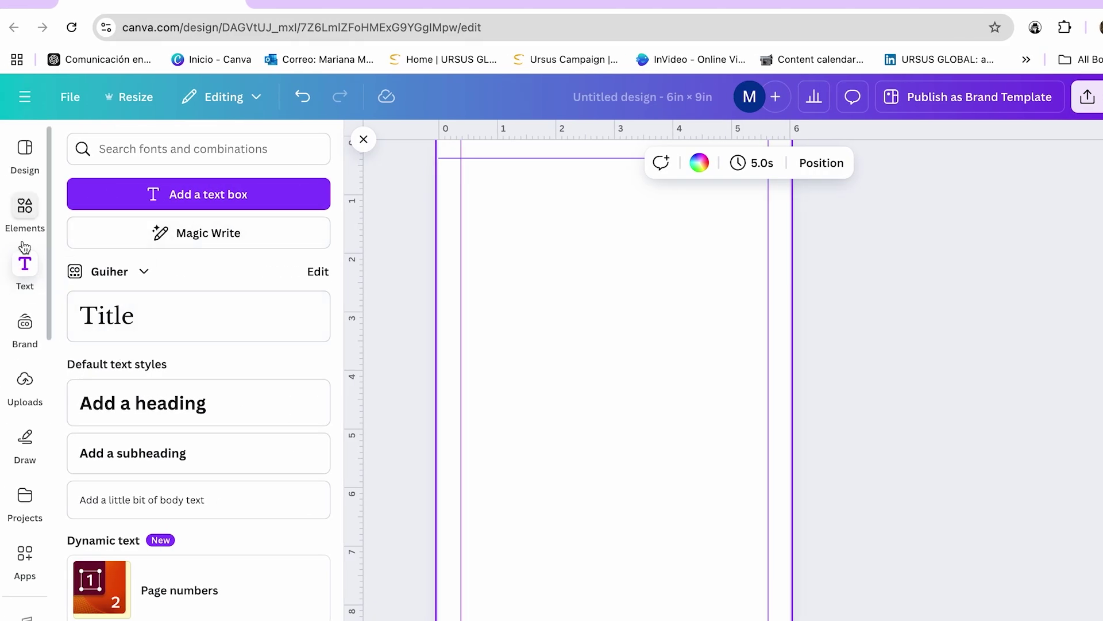
{"action": "left_click", "coordinate": [208, 196]}
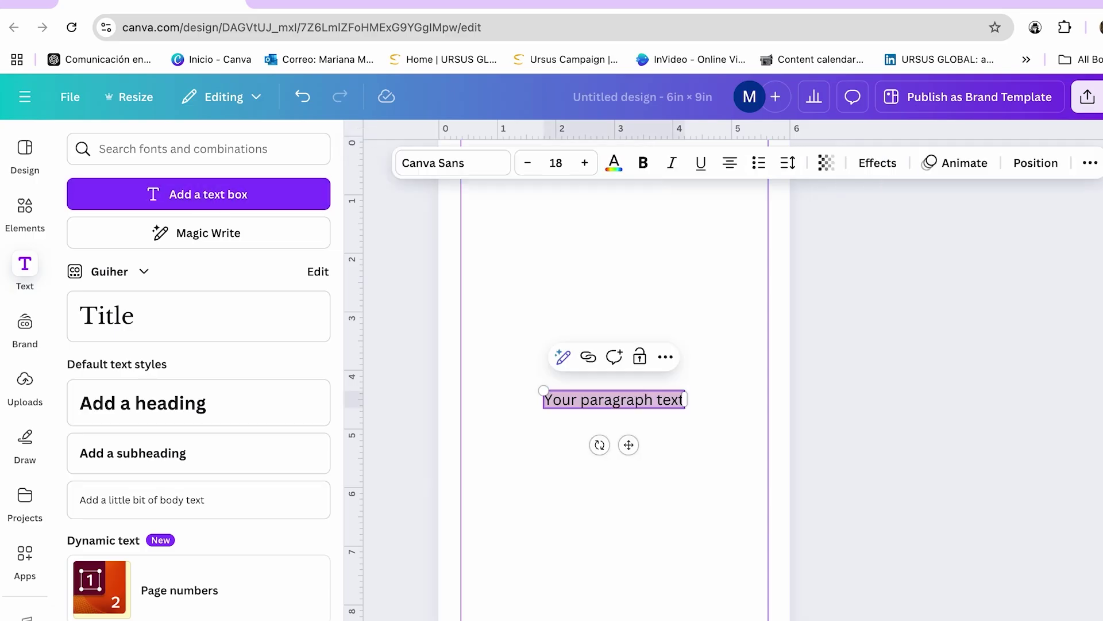
{"action": "key", "text": "BackSpace"}
{"action": "type", "text": "How fe"}
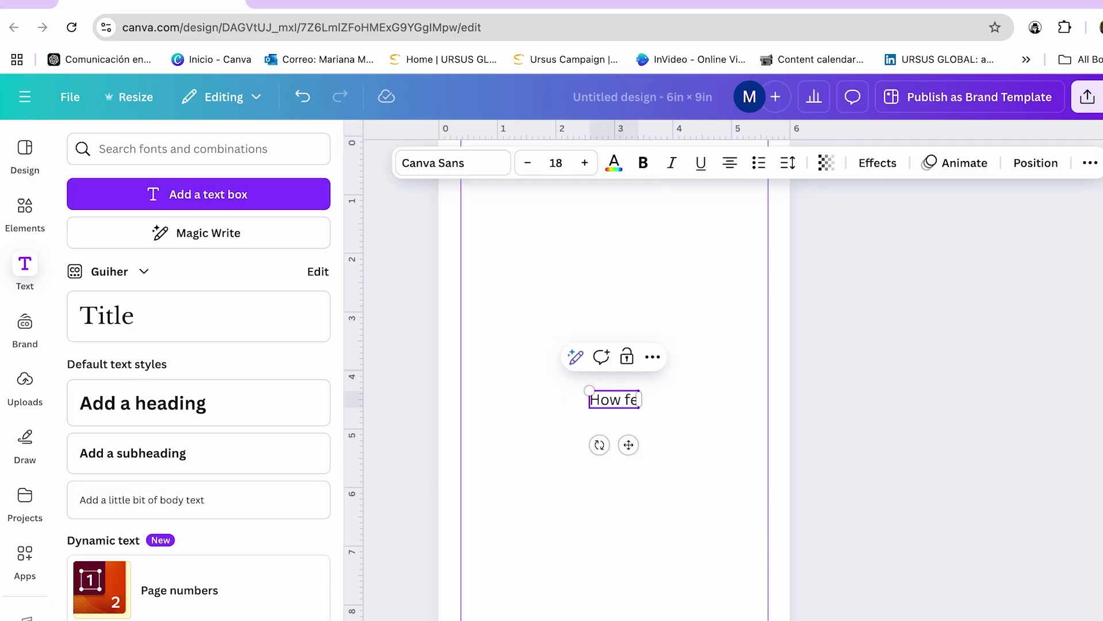
{"action": "type", "text": "el today:"}
{"action": "key", "text": "Escape"}
Position the text near the page's upper-right corner inside the margin guides and reduce its font size to 16.1
{"action": "left_click_drag", "start_coordinate": [659, 404], "coordinate": [733, 199]}
{"action": "scroll", "coordinate": [734, 198], "scroll_direction": "up", "scroll_amount": 1}
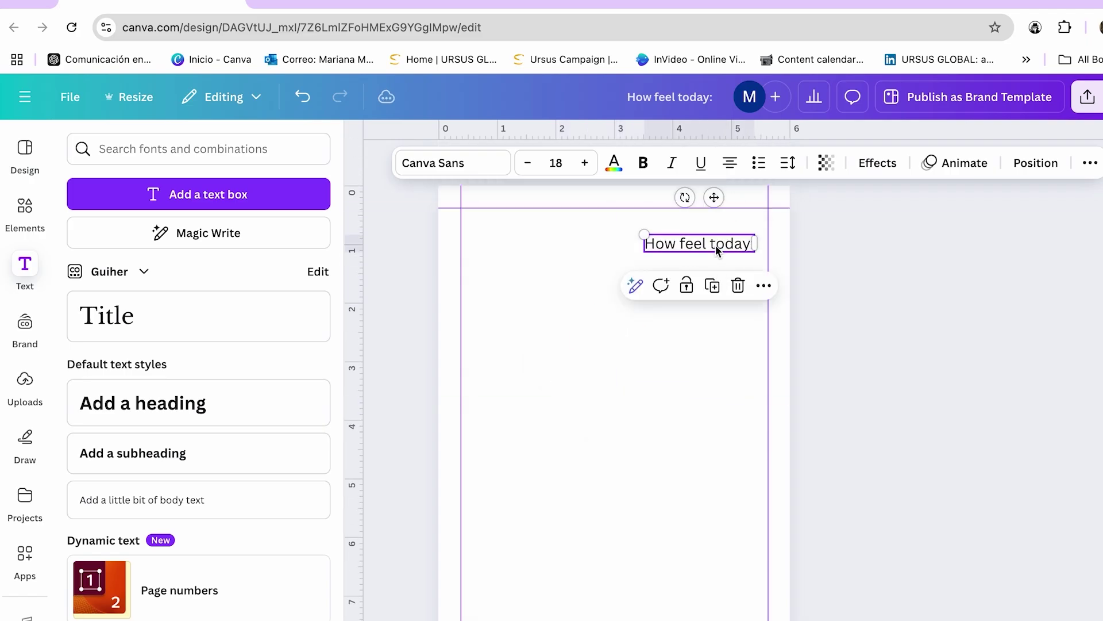
{"action": "left_click_drag", "start_coordinate": [708, 237], "coordinate": [707, 229]}
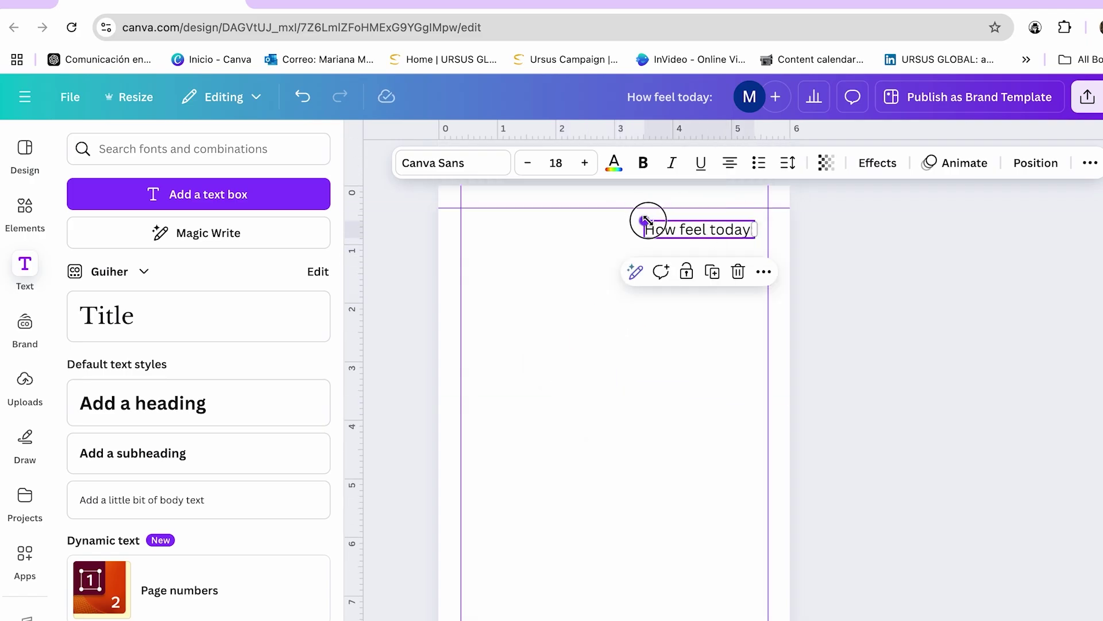
{"action": "left_click", "coordinate": [678, 244]}
{"action": "left_click", "coordinate": [682, 245]}
Search the fonts for "tan" and apply TAN Angleton to the "How feel today:" text
{"action": "left_click", "coordinate": [500, 164]}
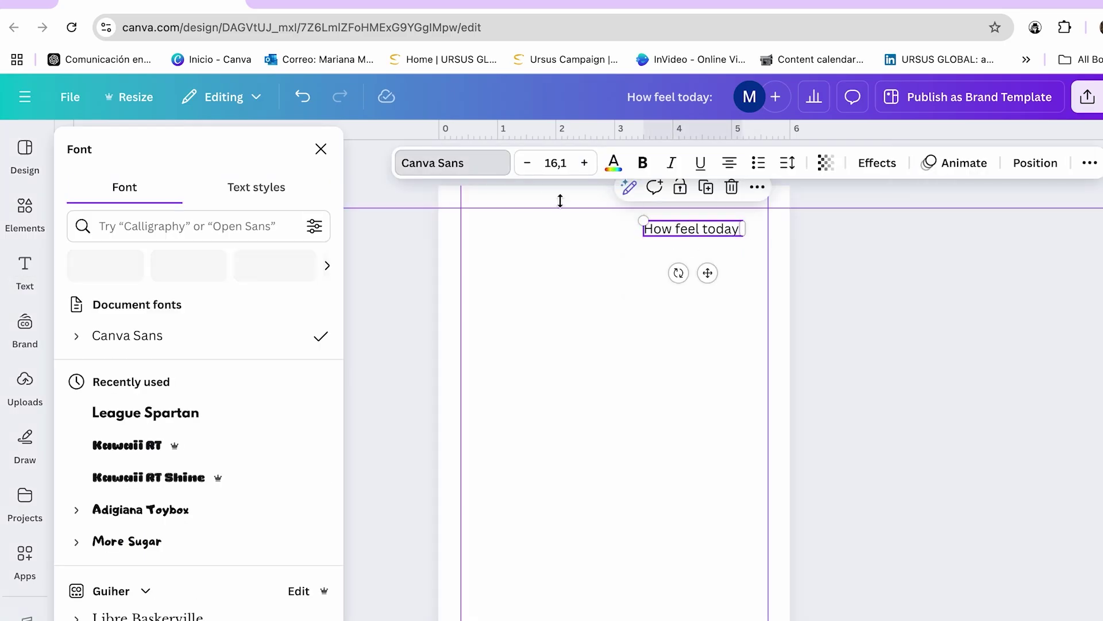
{"action": "left_click", "coordinate": [467, 166]}
{"action": "left_click", "coordinate": [469, 168]}
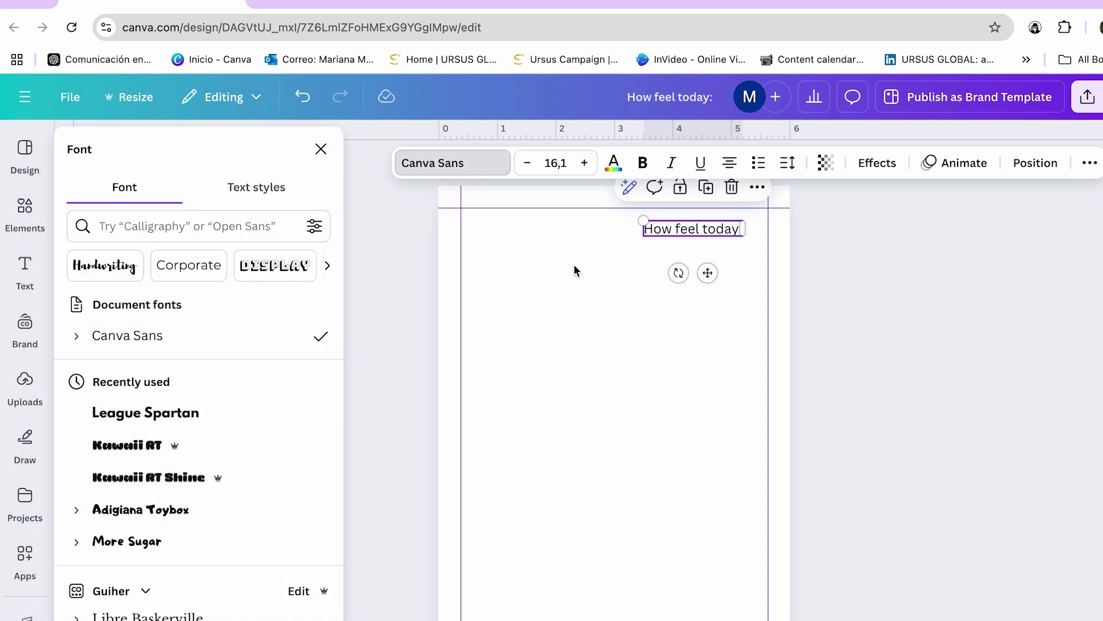
{"action": "left_click", "coordinate": [153, 227]}
{"action": "type", "text": "tan"}
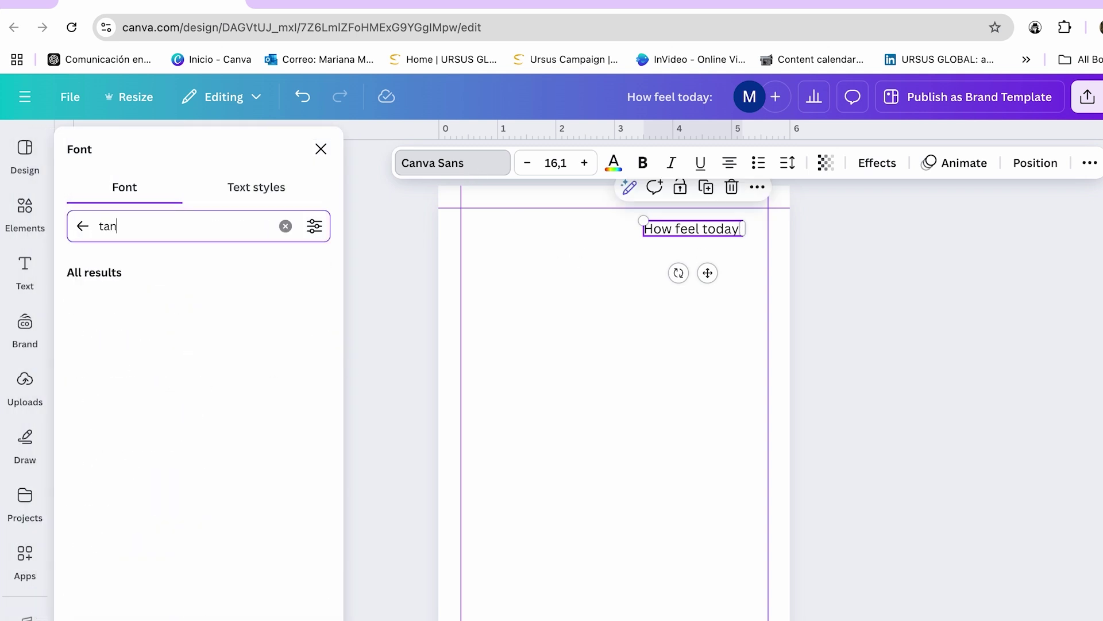
{"action": "key", "text": "Return"}
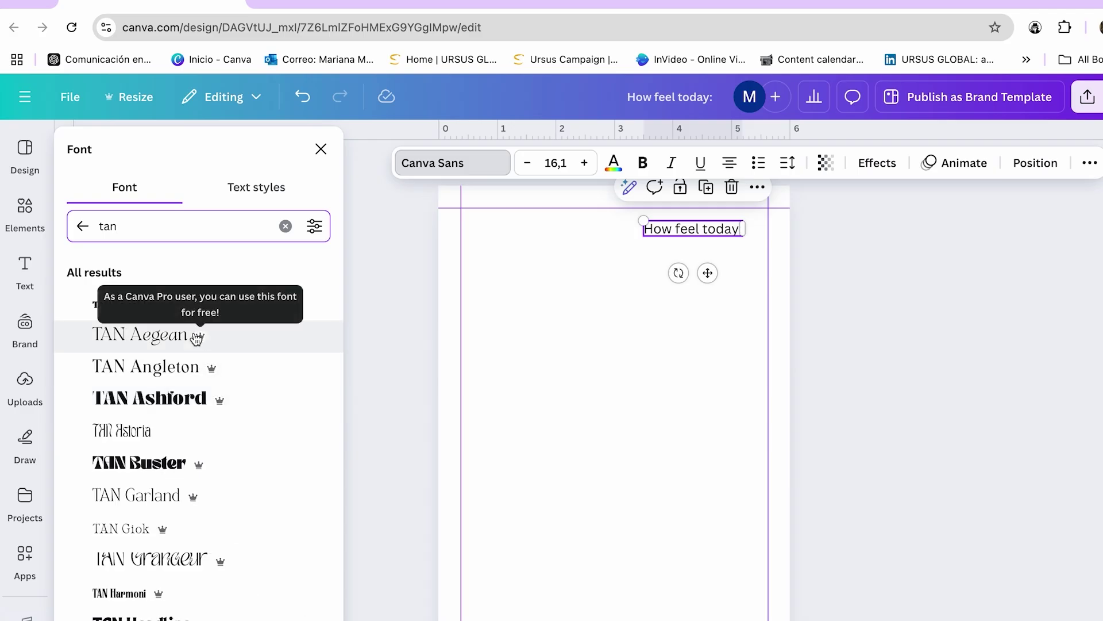
{"action": "left_click", "coordinate": [191, 375]}
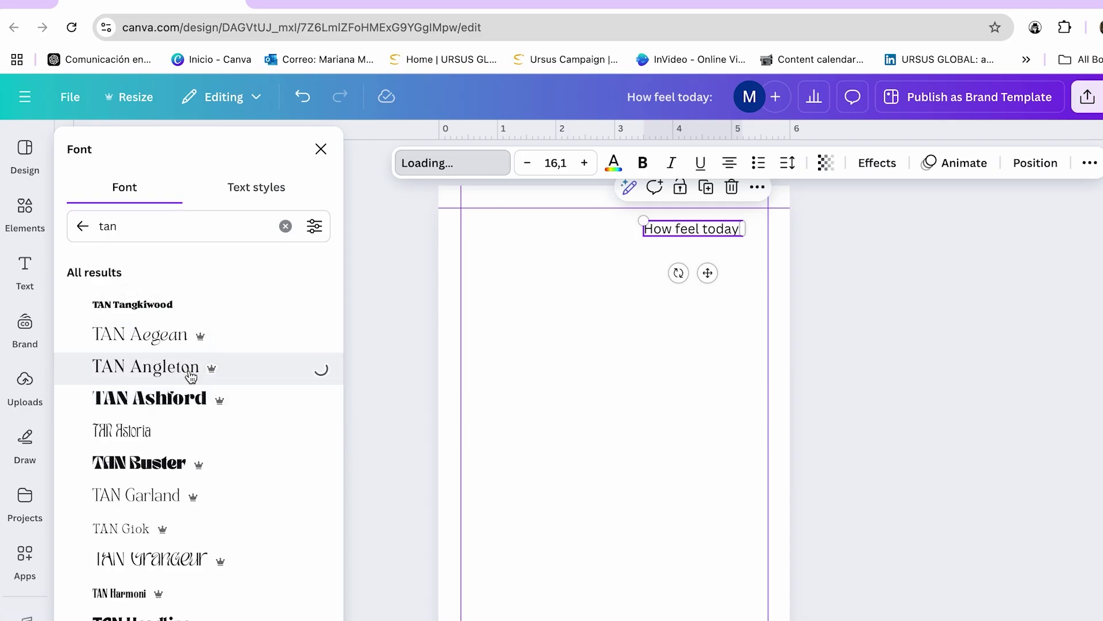
{"action": "left_click", "coordinate": [602, 315]}
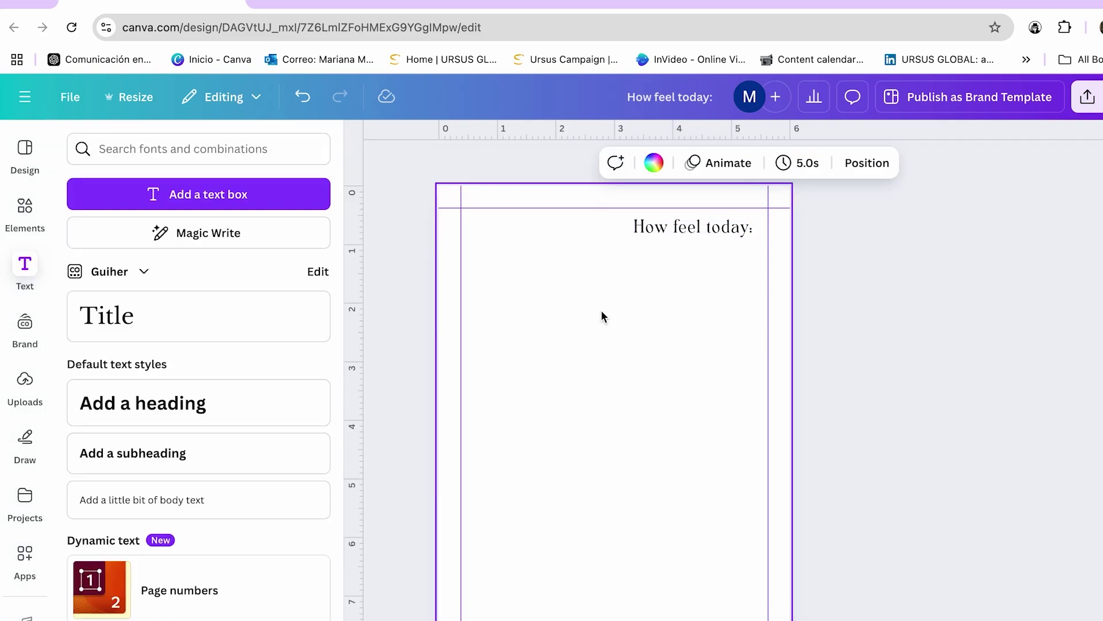
Duplicate the heading as "Today I am grateful for...", fit it on one line and place it lower on the page near the left guide
{"action": "left_click", "coordinate": [687, 231]}
{"action": "left_click", "coordinate": [706, 188]}
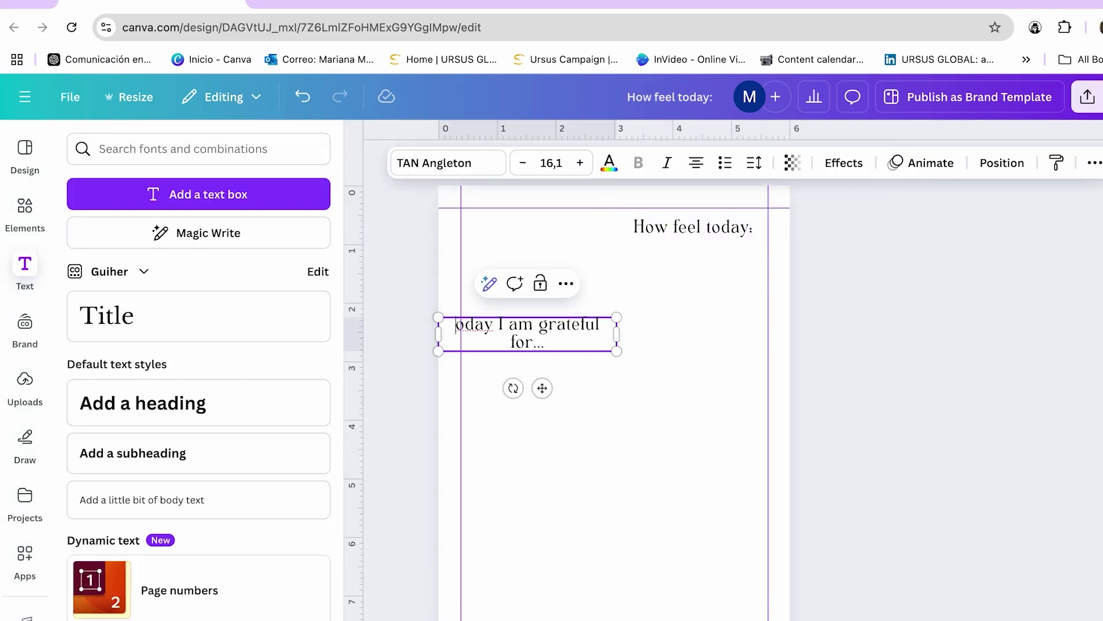
{"action": "left_click", "coordinate": [627, 383]}
{"action": "left_click", "coordinate": [617, 334]}
{"action": "left_click_drag", "start_coordinate": [617, 333], "coordinate": [660, 340]}
{"action": "left_click_drag", "start_coordinate": [493, 322], "coordinate": [545, 323]}
{"action": "left_click_drag", "start_coordinate": [615, 336], "coordinate": [552, 346]}
{"action": "left_click", "coordinate": [702, 335]}
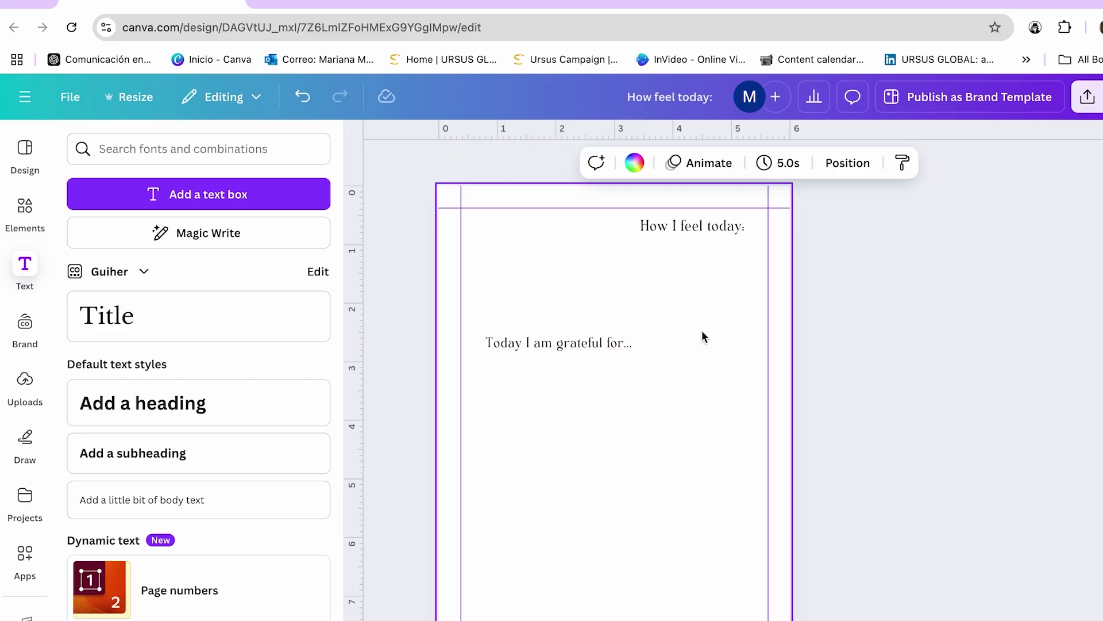
Nudge the "How I feel today:" heading down slightly, and duplicate the "Today's motivational quotes" text directly below the original
{"action": "left_click", "coordinate": [702, 229]}
{"action": "left_click_drag", "start_coordinate": [701, 231], "coordinate": [705, 236]}
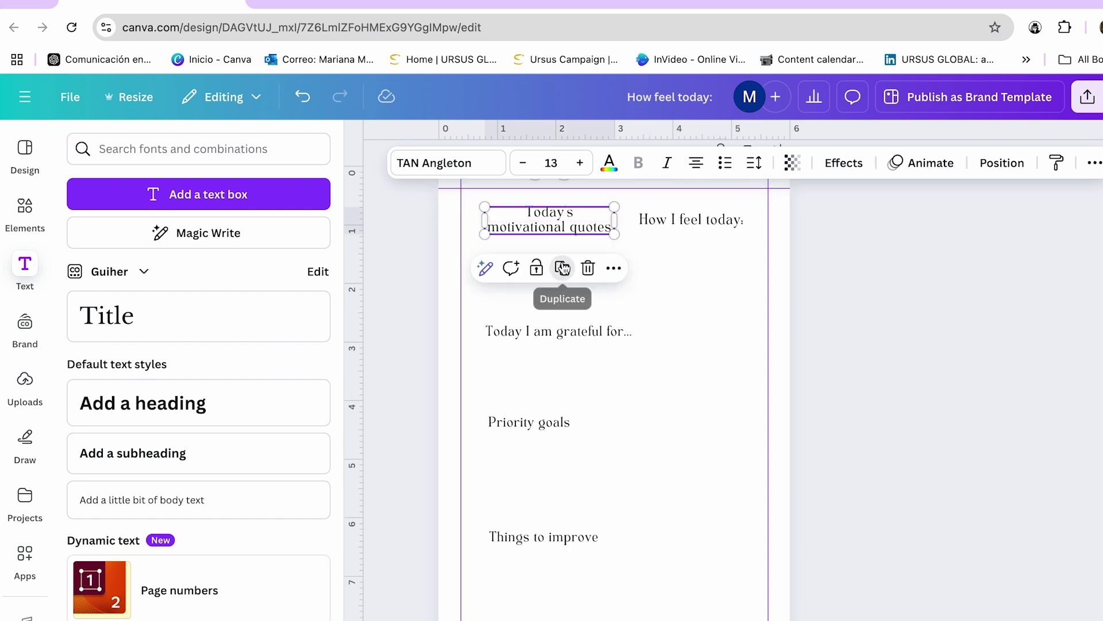
{"action": "left_click", "coordinate": [562, 266]}
{"action": "left_click_drag", "start_coordinate": [552, 236], "coordinate": [555, 274]}
{"action": "left_click", "coordinate": [906, 228]}
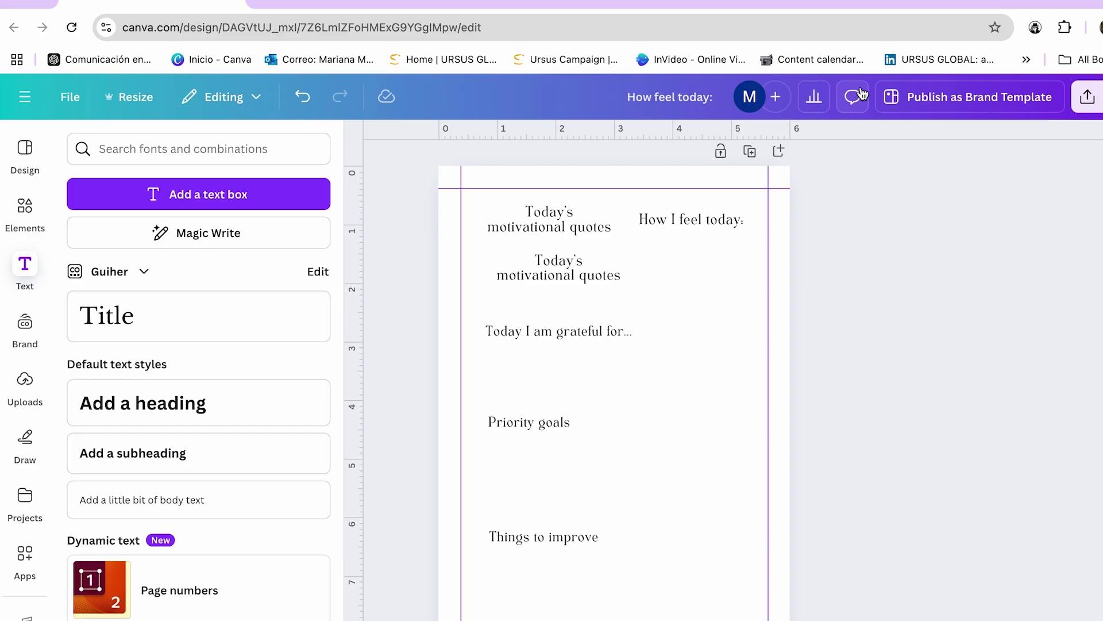
Switch to ChatGPT and send the prompt "give me 20 motivational quotes from women"
{"action": "left_click", "coordinate": [862, 4]}
{"action": "left_click", "coordinate": [316, 386]}
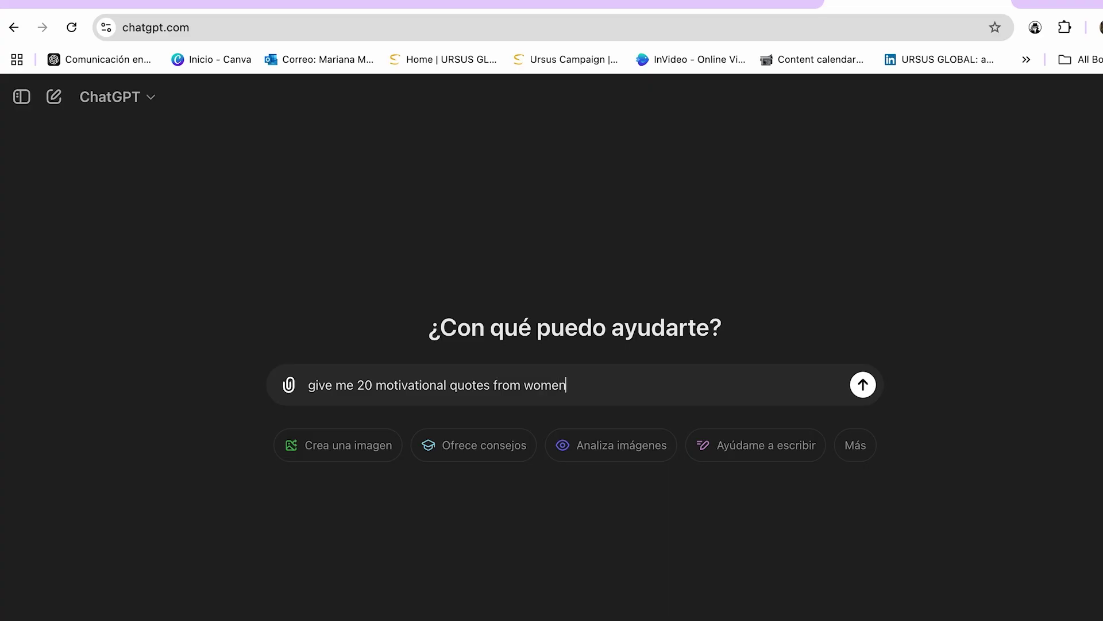
{"action": "left_click", "coordinate": [863, 385]}
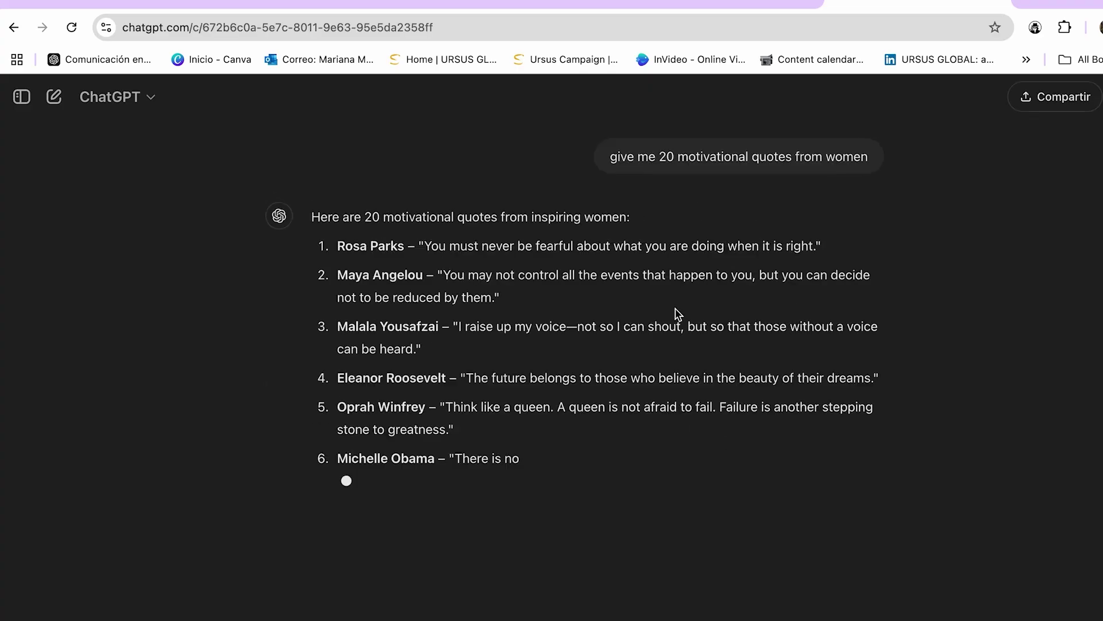
Copy the Maya Angelou quote into the duplicated text box in Canva, shrink it to size 10.2 and position it under the quotes heading
{"action": "left_click_drag", "start_coordinate": [443, 235], "coordinate": [492, 257]}
{"action": "key", "text": "ctrl+c"}
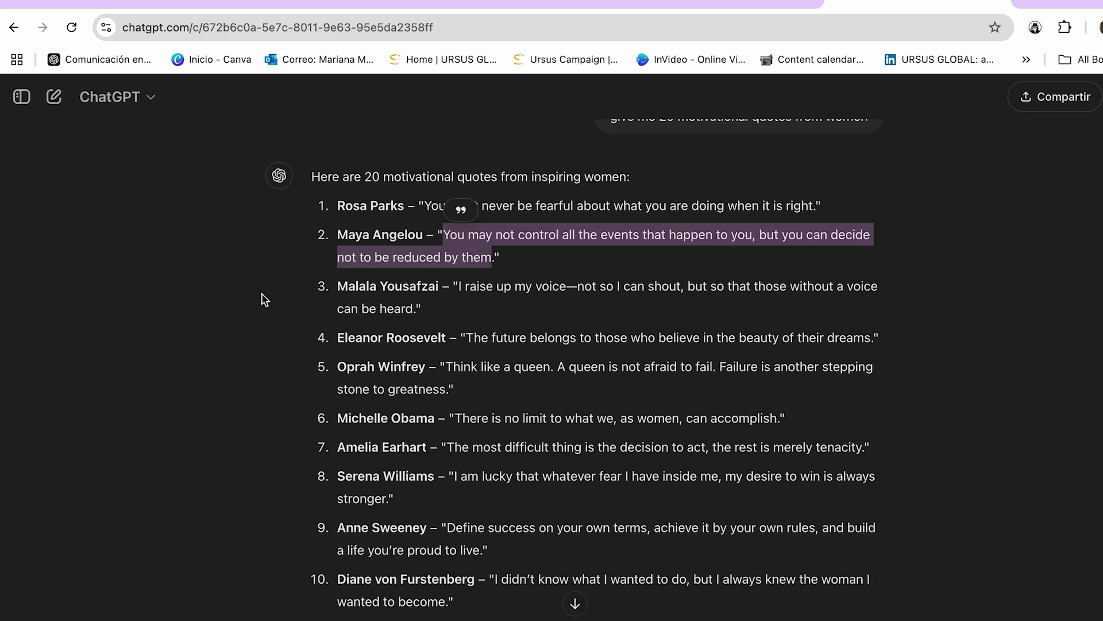
{"action": "left_click", "coordinate": [166, 8]}
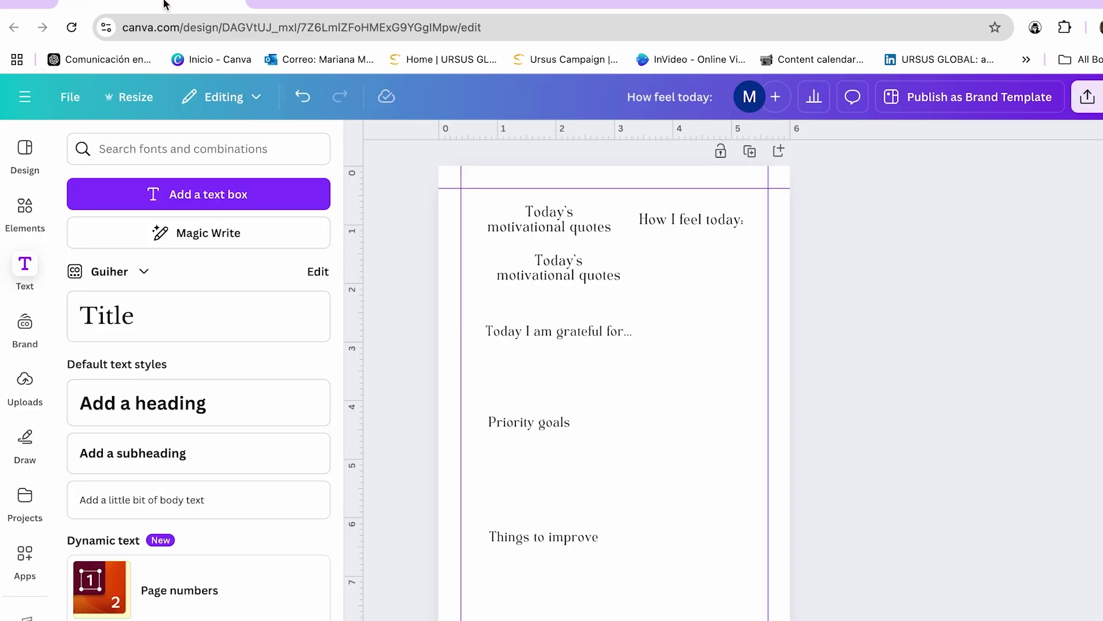
{"action": "double_click", "coordinate": [578, 280]}
{"action": "key", "text": "ctrl+v"}
{"action": "mouse_move", "coordinate": [620, 302]}
{"action": "left_mouse_down"}
{"action": "mouse_move", "coordinate": [653, 301]}
{"action": "mouse_move", "coordinate": [616, 307]}
{"action": "left_mouse_up"}
{"action": "left_click_drag", "start_coordinate": [554, 287], "coordinate": [559, 277]}
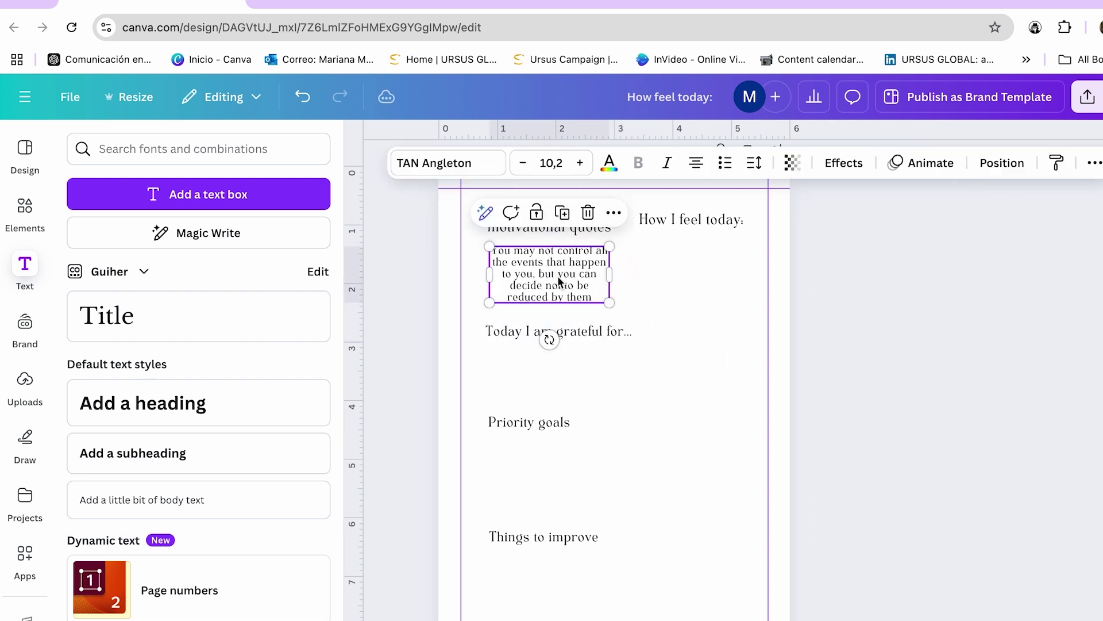
Copy the name Maya Angelou from the ChatGPT quote list and add it on a separate line beneath the quote in Canva
{"action": "key", "text": "ctrl+Tab"}
{"action": "left_click_drag", "start_coordinate": [424, 234], "coordinate": [339, 232]}
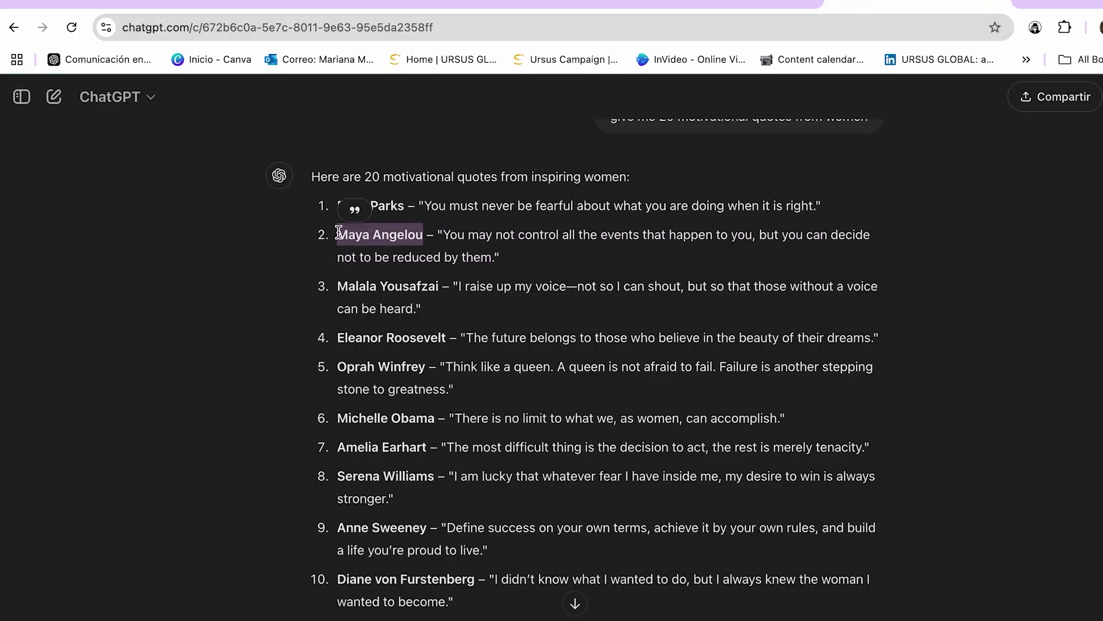
{"action": "key", "text": "ctrl+Tab"}
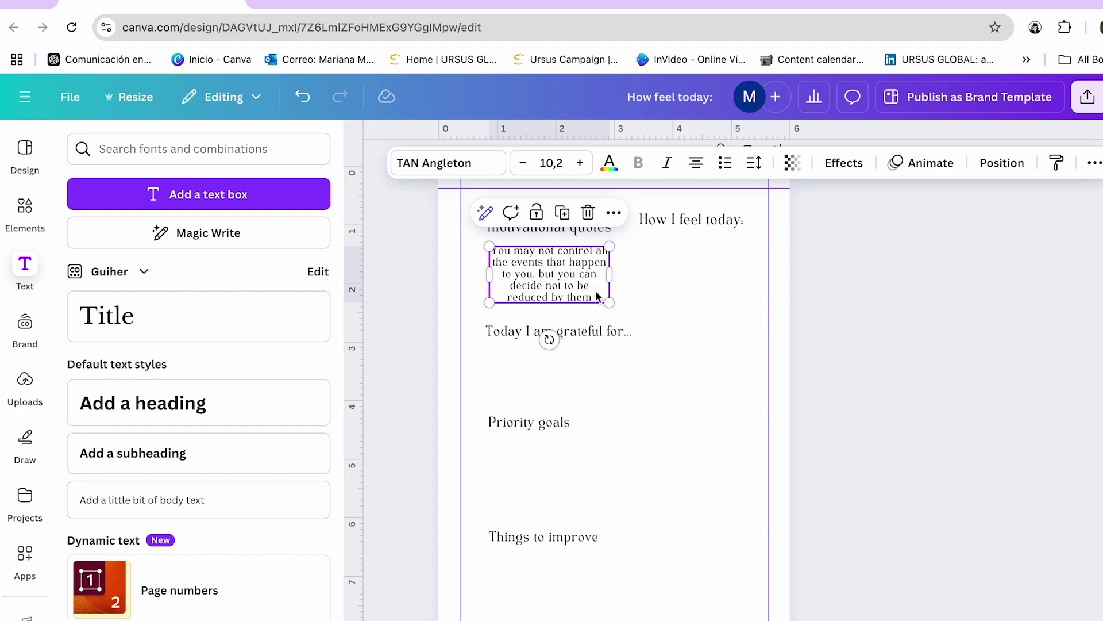
{"action": "key", "text": "Return"}
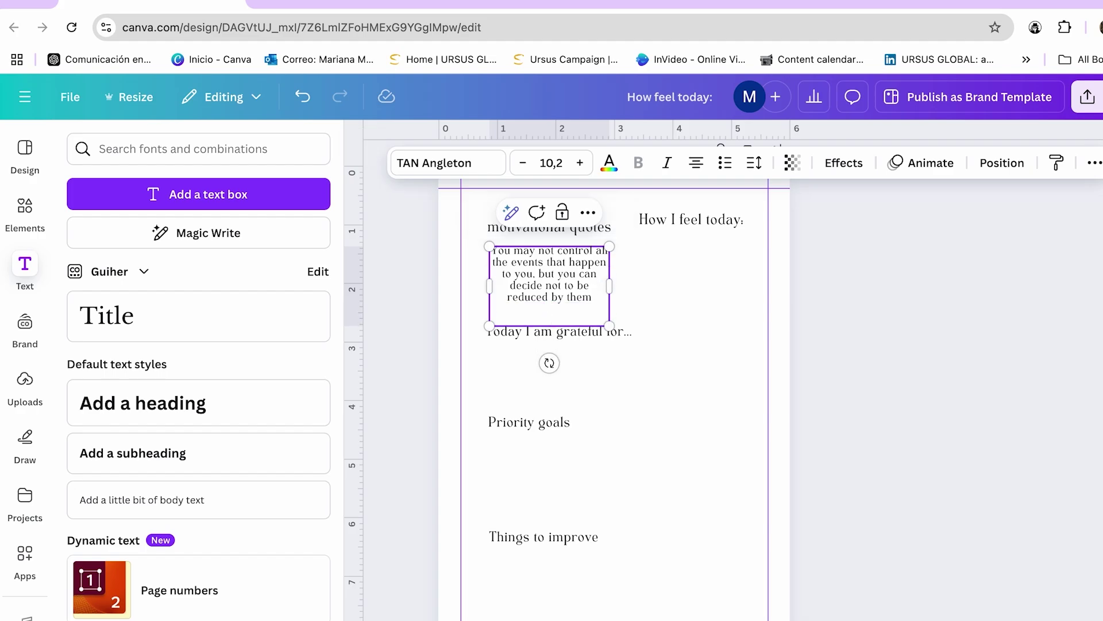
Widen and justify the quote text box, nudge it down, and shift the "Priority goals" and "Things to improve" headings slightly lower
{"action": "left_click_drag", "start_coordinate": [610, 281], "coordinate": [626, 283]}
{"action": "left_click", "coordinate": [684, 303]}
{"action": "left_click_drag", "start_coordinate": [557, 284], "coordinate": [565, 293]}
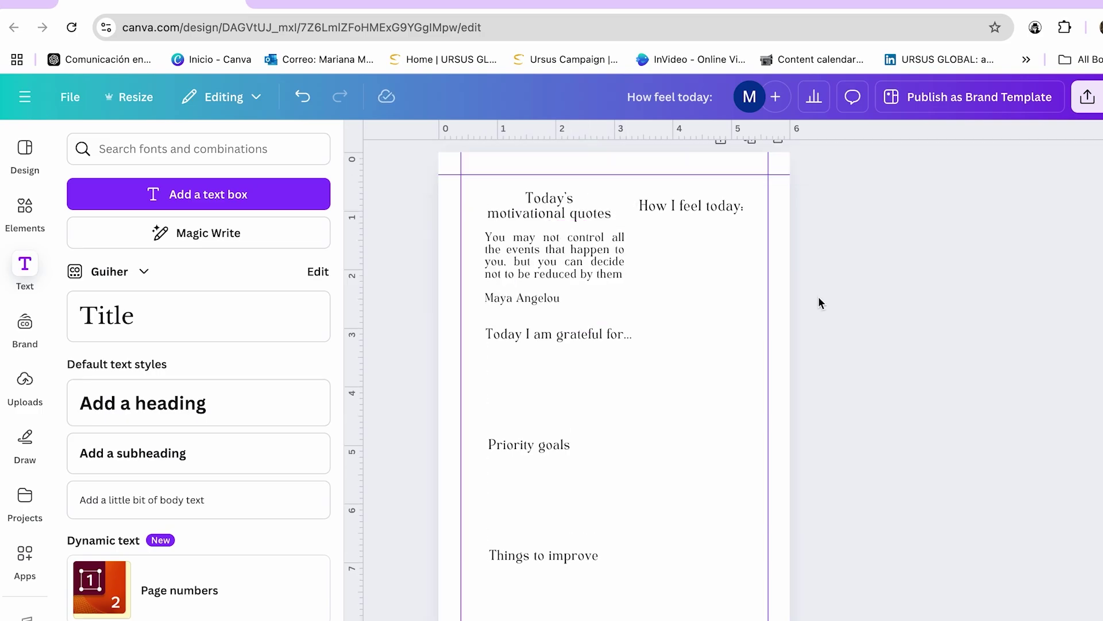
{"action": "left_click", "coordinate": [535, 283]}
{"action": "left_click", "coordinate": [855, 283]}
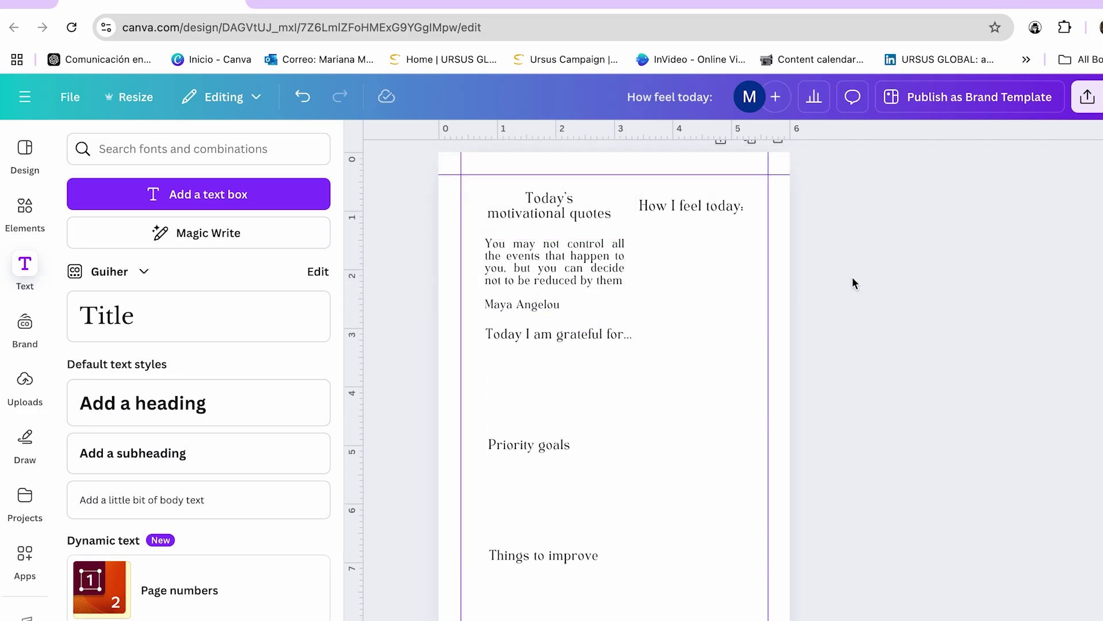
{"action": "left_click_drag", "start_coordinate": [555, 555], "coordinate": [558, 571]}
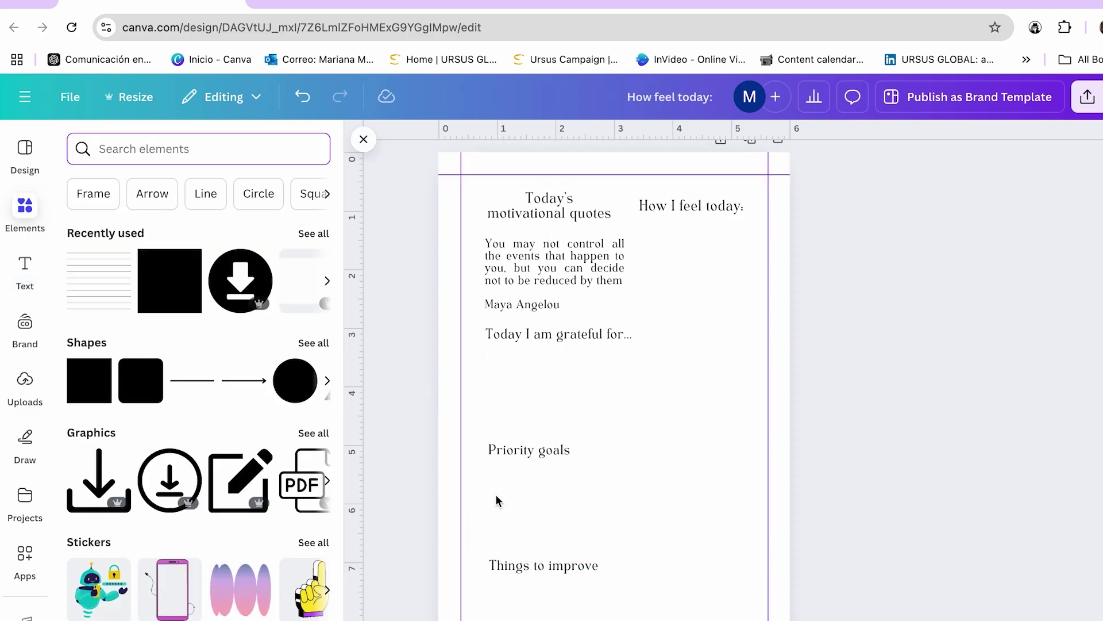
Add a plain straight line to the page and set its line weight to 1
{"action": "scroll", "coordinate": [213, 497], "scroll_direction": "down", "scroll_amount": 2}
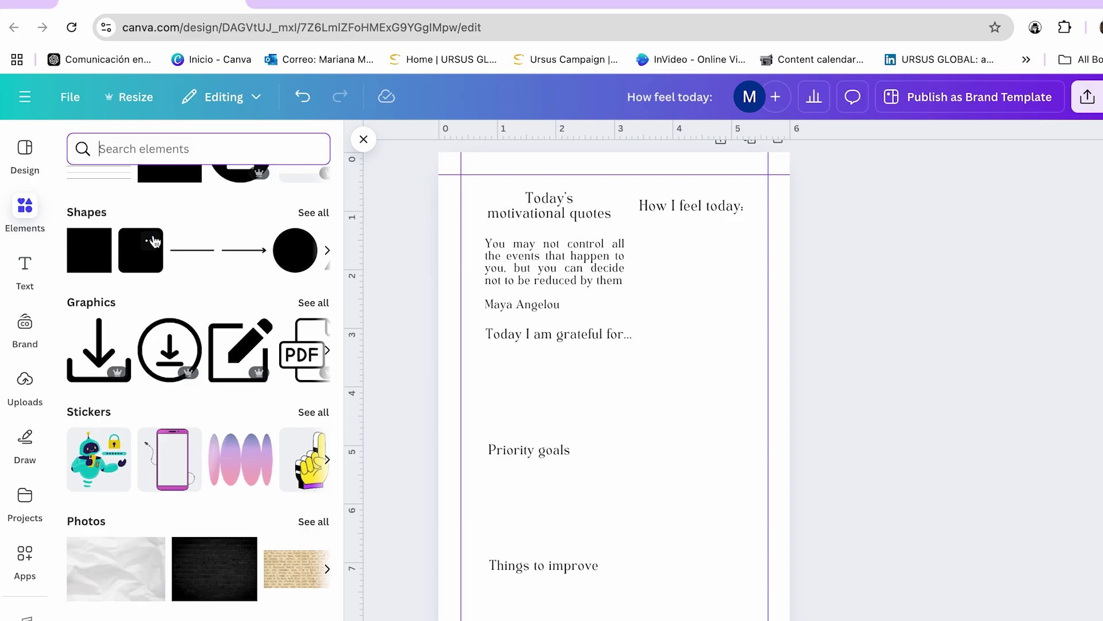
{"action": "left_click", "coordinate": [192, 250]}
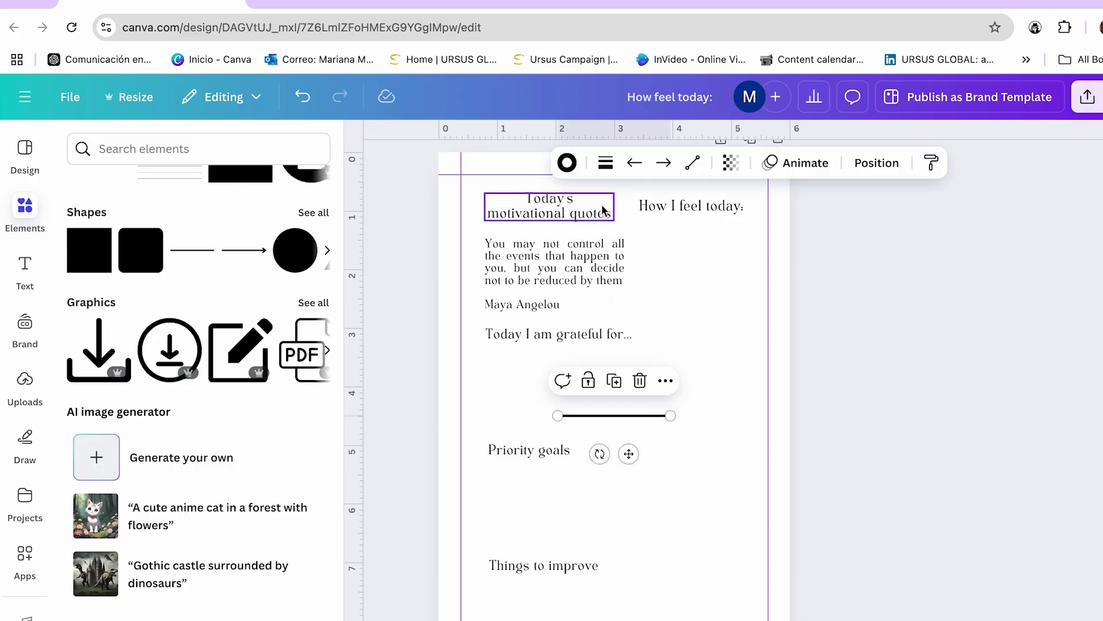
{"action": "left_click", "coordinate": [567, 163]}
{"action": "left_click", "coordinate": [605, 163]}
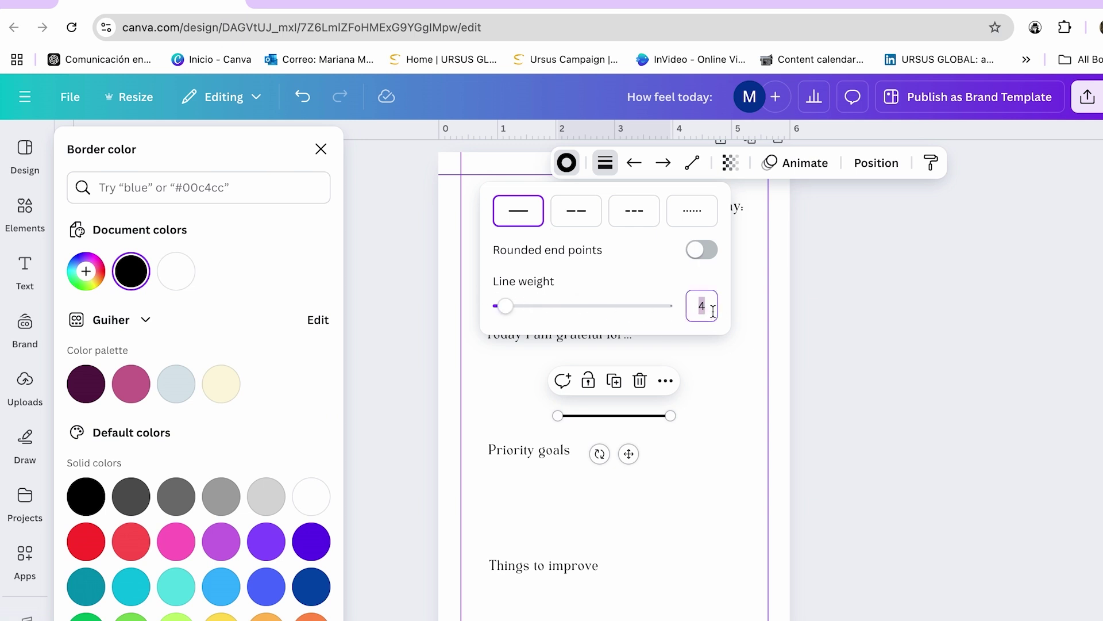
{"action": "key", "text": "Return"}
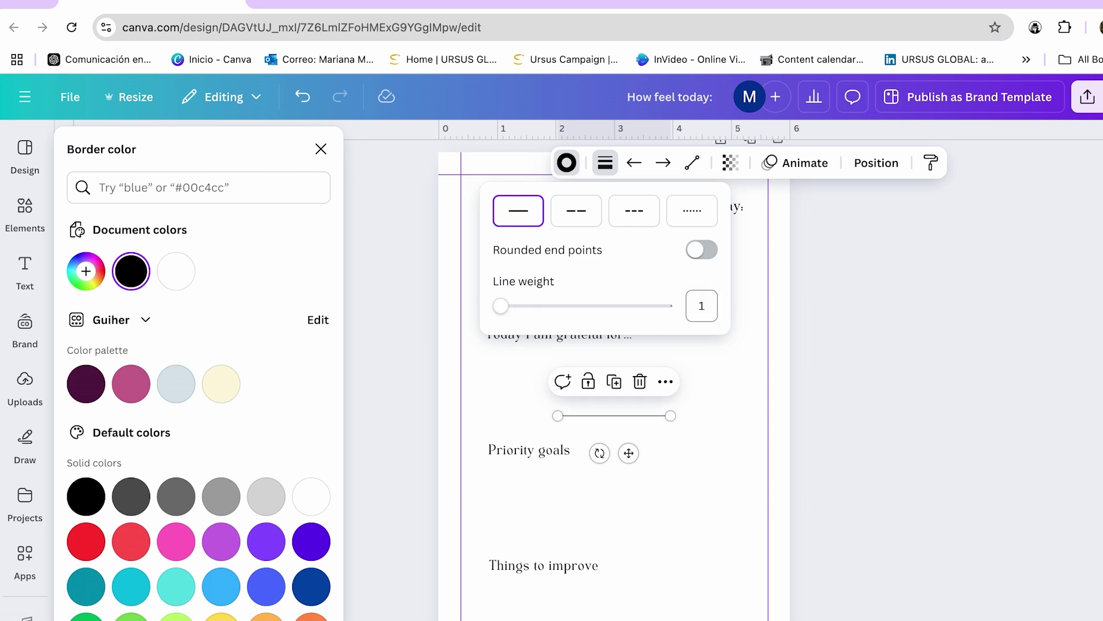
{"action": "left_click", "coordinate": [825, 367]}
Place the line below "Today I am grateful for...", lengthen it, and duplicate it into a stack of seven lines
{"action": "left_click_drag", "start_coordinate": [630, 454], "coordinate": [561, 399]}
{"action": "left_click_drag", "start_coordinate": [603, 361], "coordinate": [745, 361]}
{"action": "left_click", "coordinate": [626, 335]}
{"action": "left_click", "coordinate": [637, 345]}
{"action": "left_click", "coordinate": [646, 355]}
{"action": "left_click", "coordinate": [656, 365]}
{"action": "left_click", "coordinate": [666, 375]}
{"action": "left_click", "coordinate": [471, 348]}
{"action": "left_click", "coordinate": [498, 372]}
Select all seven writing lines and align them to a common horizontal centre
{"action": "left_click_drag", "start_coordinate": [486, 355], "coordinate": [676, 423]}
{"action": "left_click", "coordinate": [721, 326]}
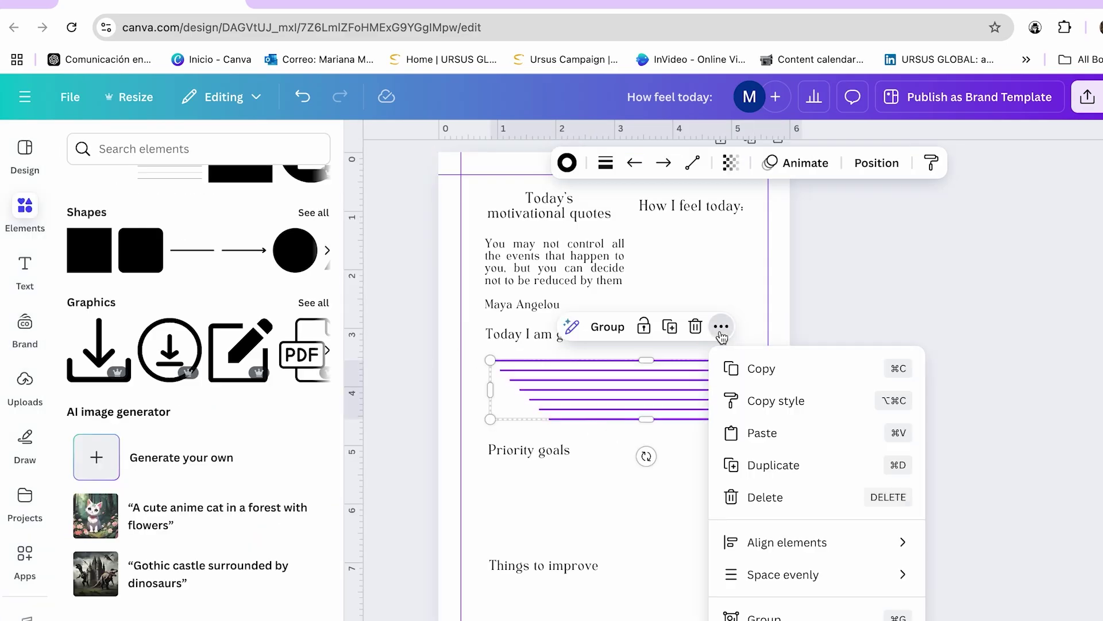
{"action": "scroll", "coordinate": [799, 544], "scroll_direction": "down", "scroll_amount": 1}
{"action": "mouse_move", "coordinate": [907, 546]}
{"action": "left_click", "coordinate": [963, 544]}
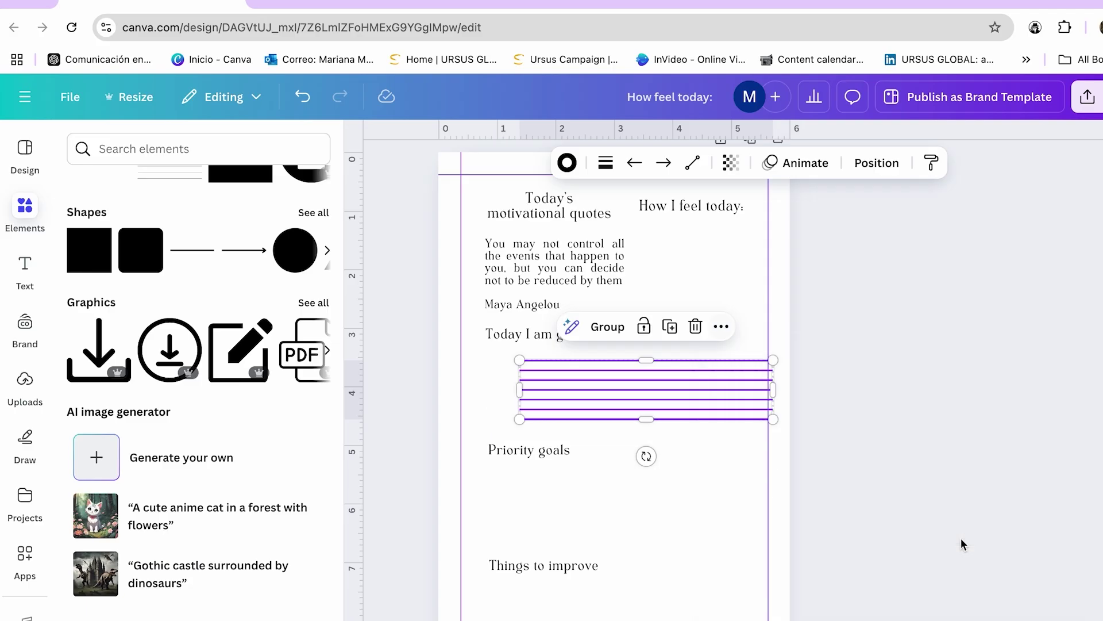
Move the seven lines under the "Today I am grateful for..." heading and increase the spacing between them
{"action": "left_click_drag", "start_coordinate": [661, 381], "coordinate": [625, 384]}
{"action": "left_click_drag", "start_coordinate": [741, 391], "coordinate": [741, 387]}
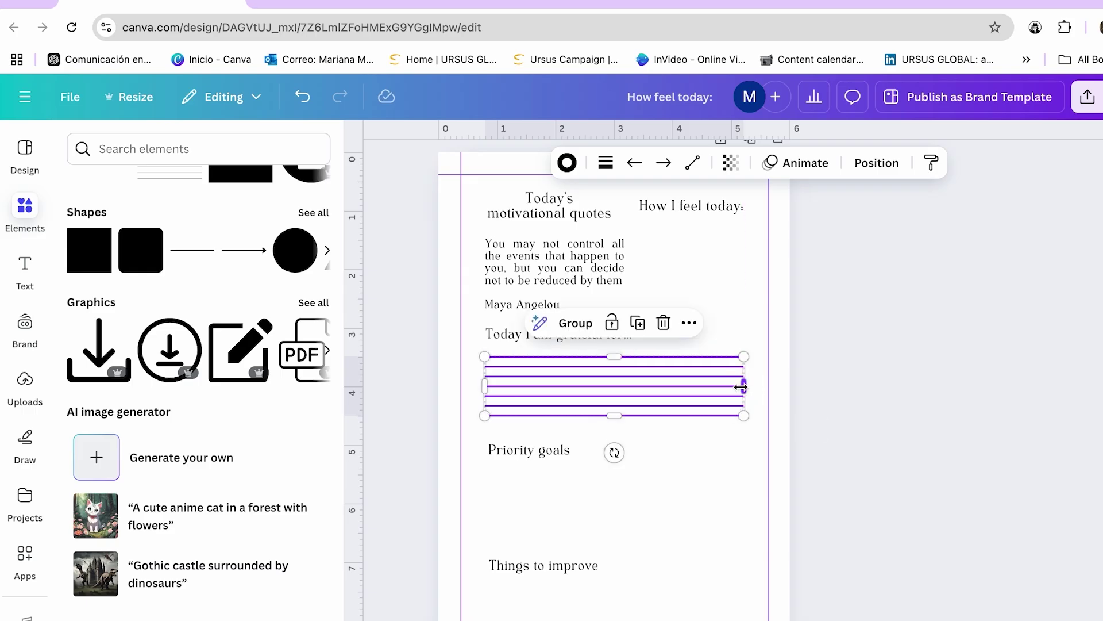
{"action": "left_click_drag", "start_coordinate": [621, 414], "coordinate": [619, 427]}
{"action": "left_click", "coordinate": [644, 404]}
{"action": "left_click_drag", "start_coordinate": [640, 396], "coordinate": [645, 402]}
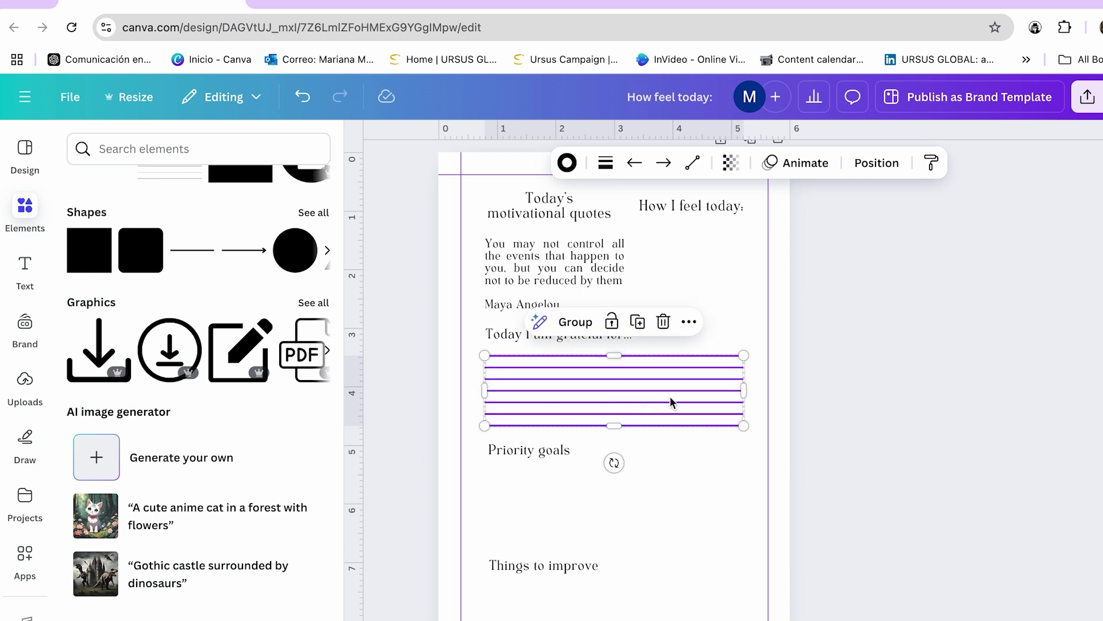
Stretch the seven lines across nearly the full width between the margin guides, and shift the "Today I am grateful for..." heading left
{"action": "left_click_drag", "start_coordinate": [744, 391], "coordinate": [757, 387]}
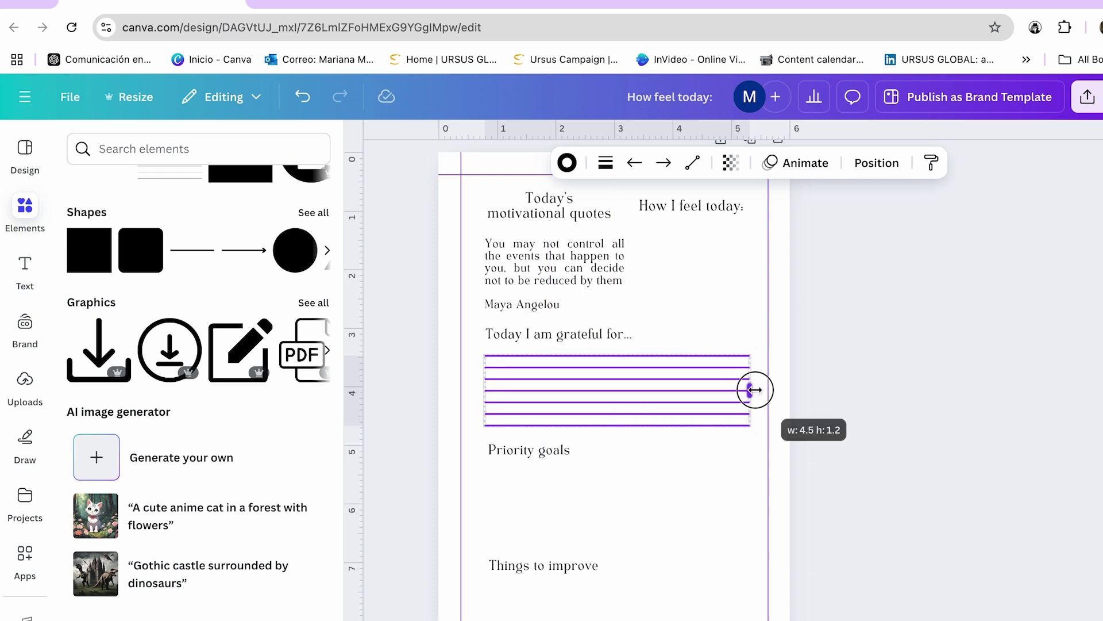
{"action": "left_click_drag", "start_coordinate": [485, 391], "coordinate": [473, 402]}
{"action": "left_click_drag", "start_coordinate": [681, 332], "coordinate": [695, 427]}
{"action": "mouse_move", "coordinate": [768, 389]}
{"action": "left_mouse_down"}
{"action": "mouse_move", "coordinate": [756, 387]}
{"action": "mouse_move", "coordinate": [741, 424]}
{"action": "mouse_move", "coordinate": [757, 397]}
{"action": "left_mouse_up"}
{"action": "left_click_drag", "start_coordinate": [682, 389], "coordinate": [690, 392]}
{"action": "left_click", "coordinate": [710, 474]}
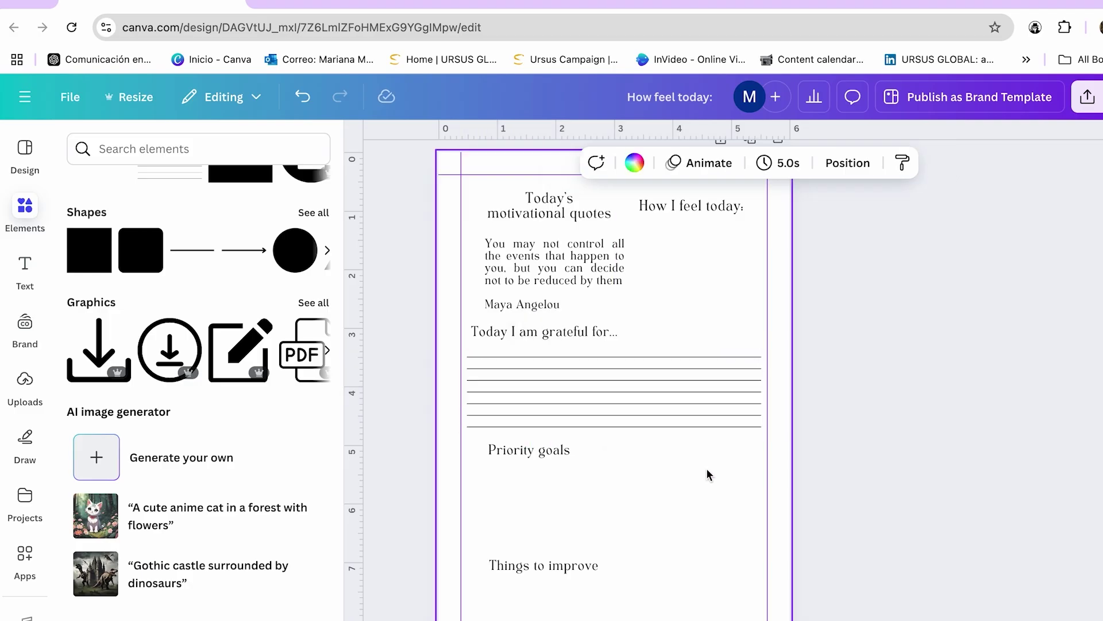
Duplicate the seven-line block twice, placing one copy under "Priority goals" and the other under "Things to improve"
{"action": "left_click", "coordinate": [667, 361]}
{"action": "key", "text": "ctrl+d"}
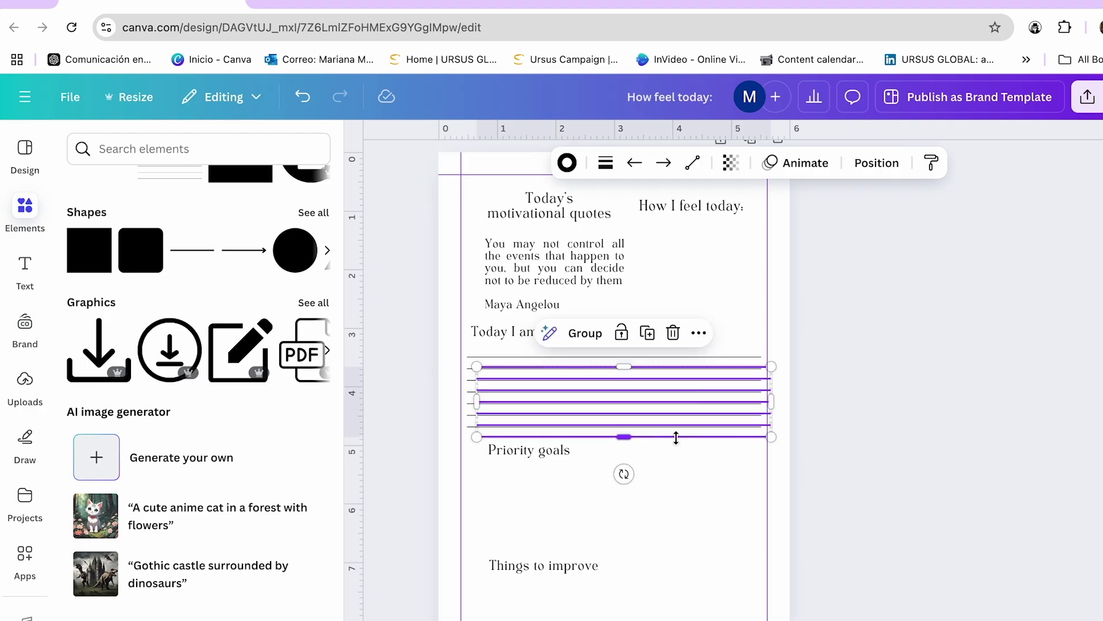
{"action": "left_click_drag", "start_coordinate": [675, 434], "coordinate": [643, 576]}
{"action": "left_click", "coordinate": [647, 444]}
{"action": "scroll", "coordinate": [642, 563], "scroll_direction": "down", "scroll_amount": 1}
{"action": "left_click_drag", "start_coordinate": [715, 565], "coordinate": [717, 572]}
{"action": "left_click", "coordinate": [829, 475]}
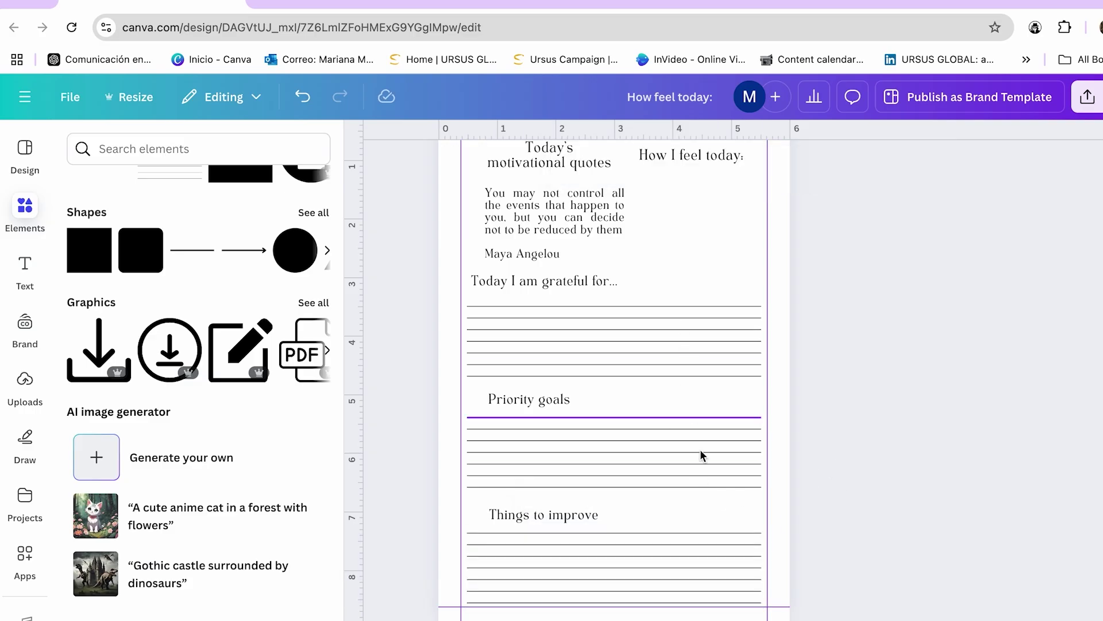
Nudge the "Today I am grateful for..." heading up, and move "Priority goals" and "Things to improve" left and slightly up
{"action": "scroll", "coordinate": [565, 326], "scroll_direction": "up", "scroll_amount": 1}
{"action": "left_click", "coordinate": [563, 327]}
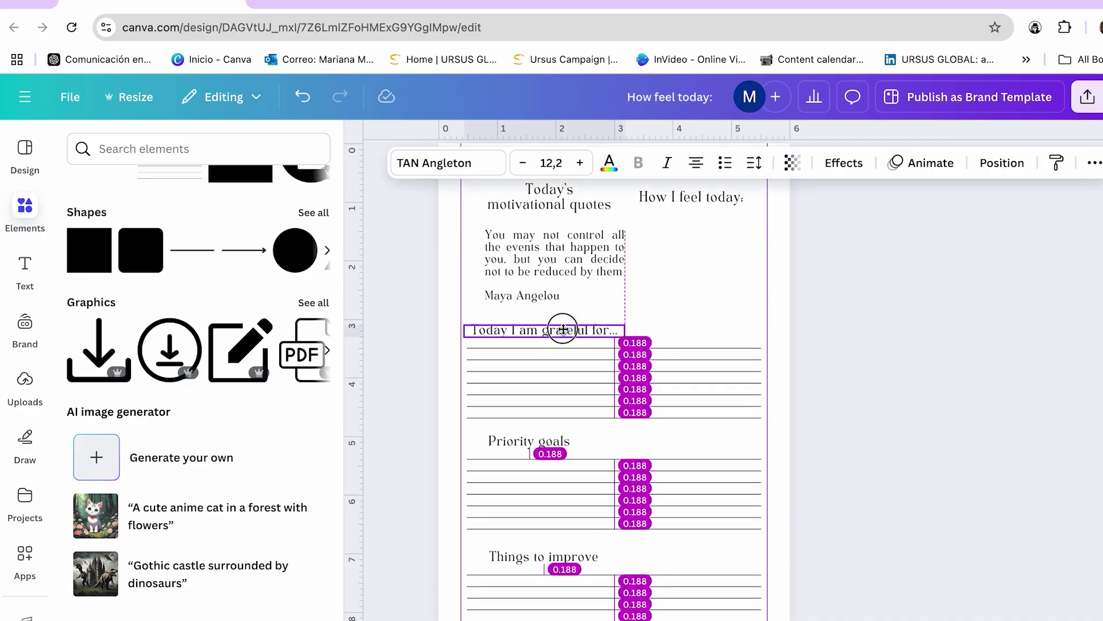
{"action": "left_click_drag", "start_coordinate": [552, 437], "coordinate": [540, 436]}
{"action": "left_click_drag", "start_coordinate": [569, 556], "coordinate": [545, 553]}
{"action": "left_click", "coordinate": [707, 269]}
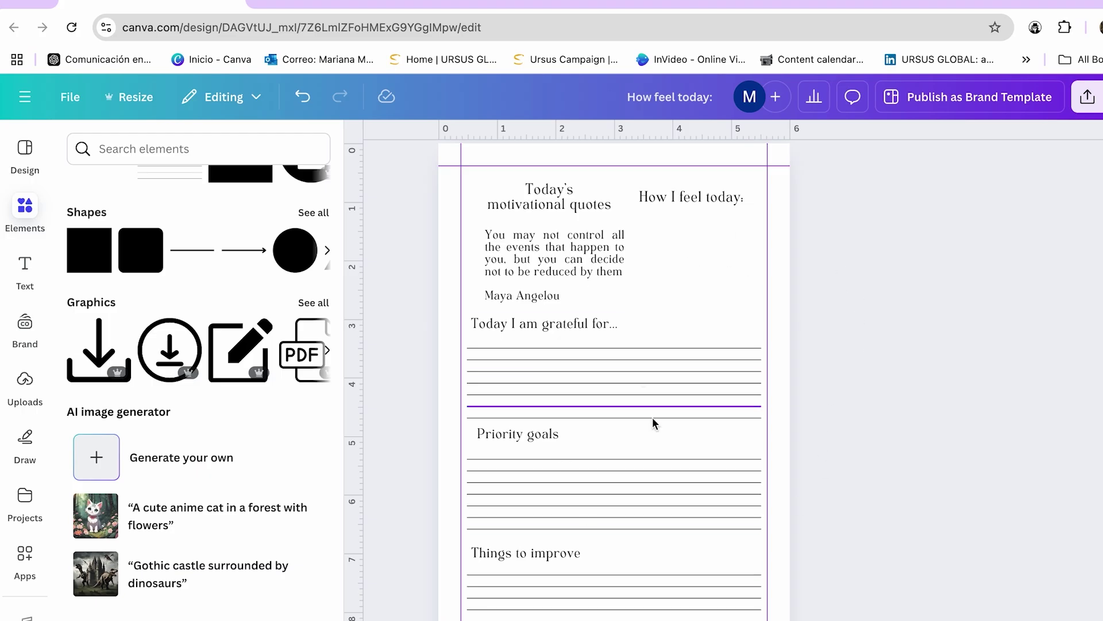
Search the graphics for "heart", insert the three outlined hearts, and place them small beside the "Today I am grateful for..." heading
{"action": "scroll", "coordinate": [653, 421], "scroll_direction": "down", "scroll_amount": 1}
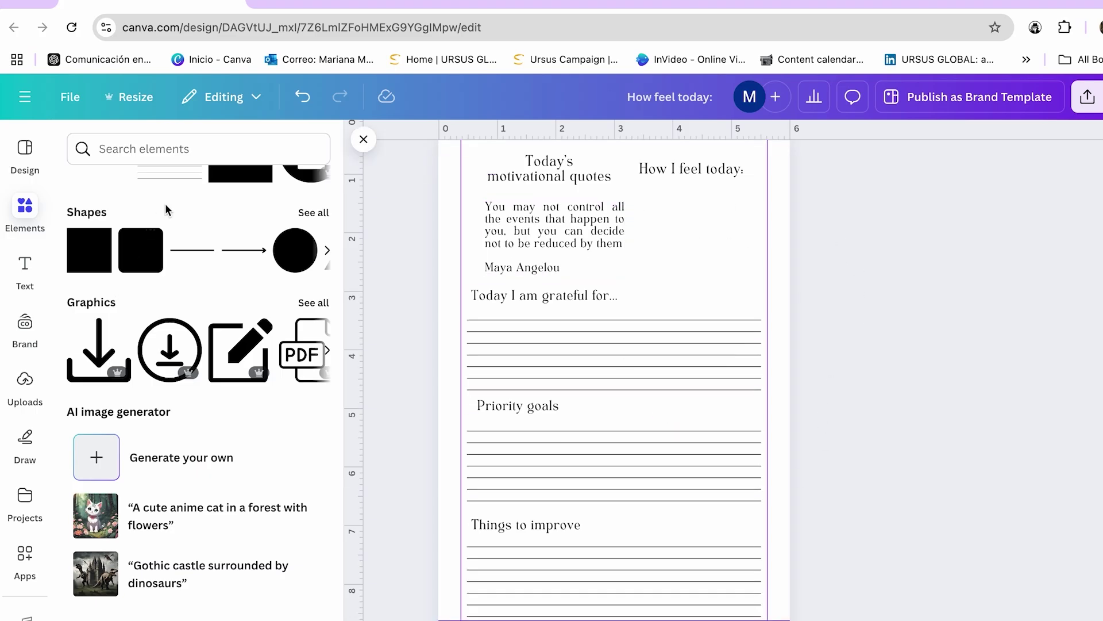
{"action": "left_click", "coordinate": [166, 150]}
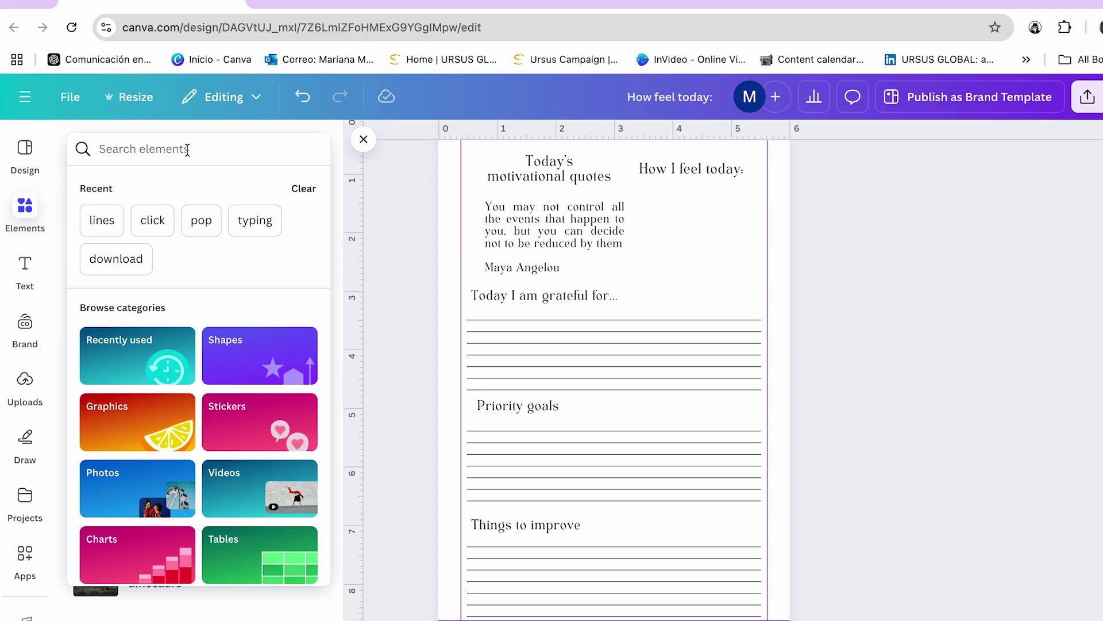
{"action": "type", "text": "hear"}
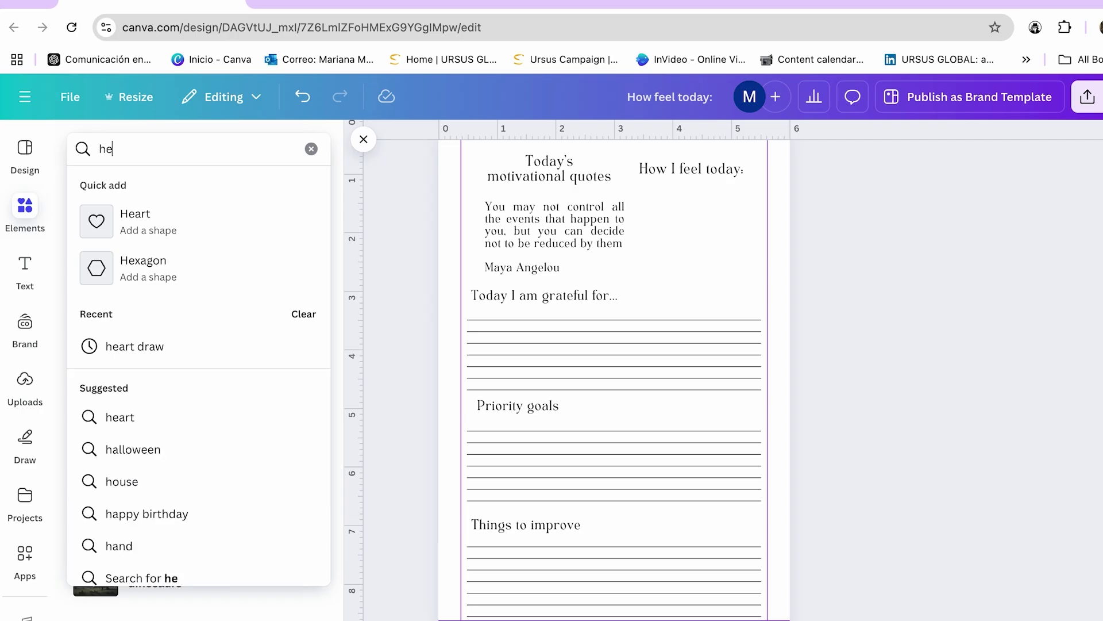
{"action": "type", "text": "t"}
{"action": "key", "text": "Return"}
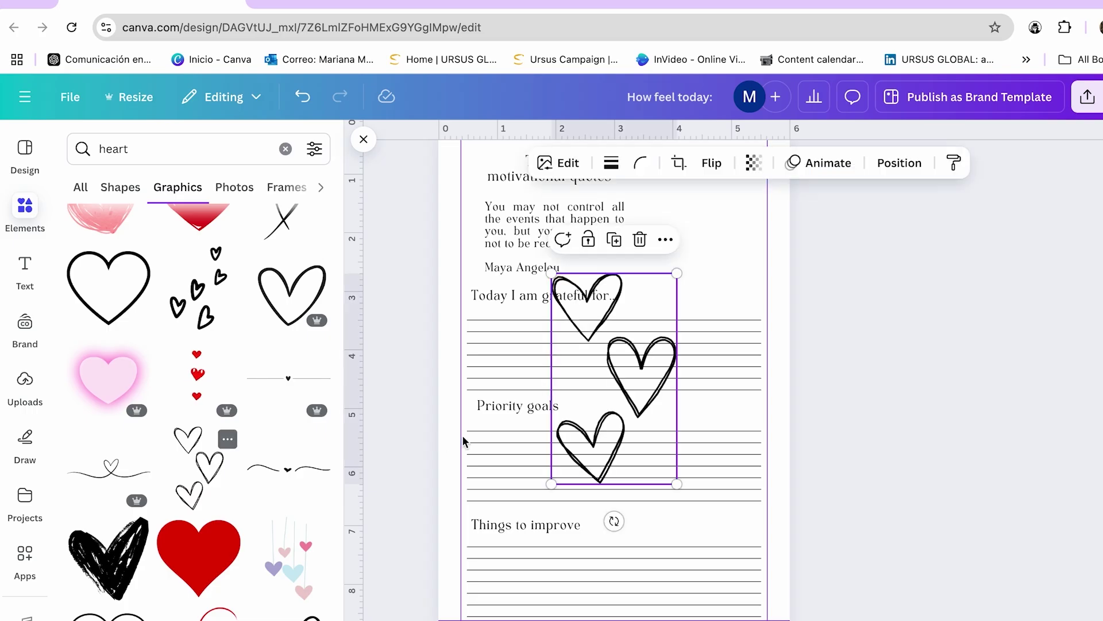
{"action": "left_click_drag", "start_coordinate": [552, 273], "coordinate": [672, 283]}
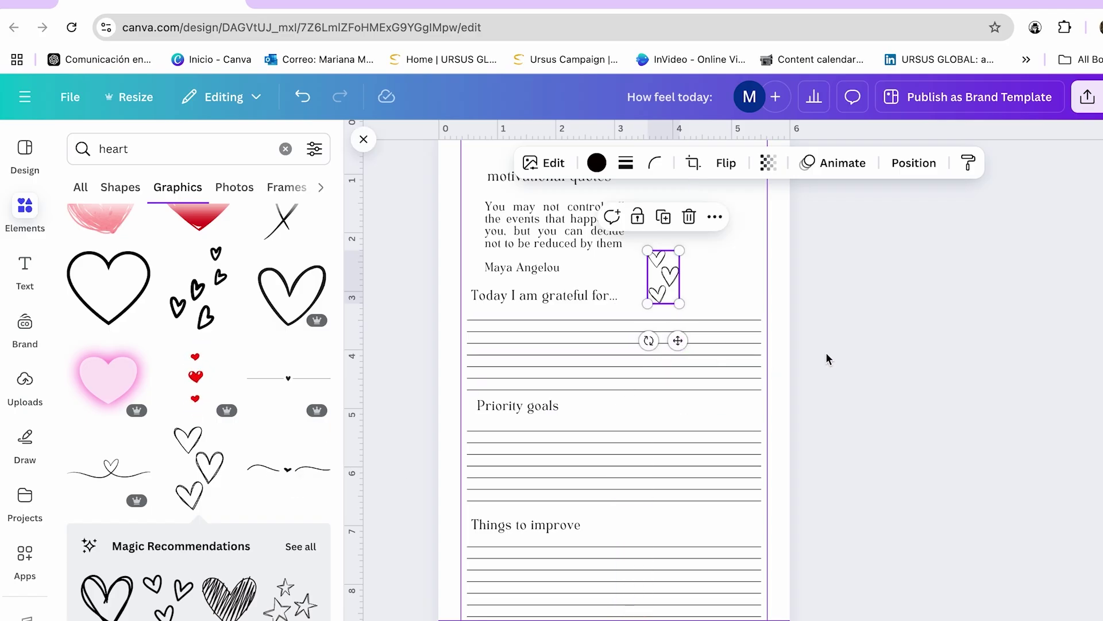
{"action": "left_click", "coordinate": [862, 348]}
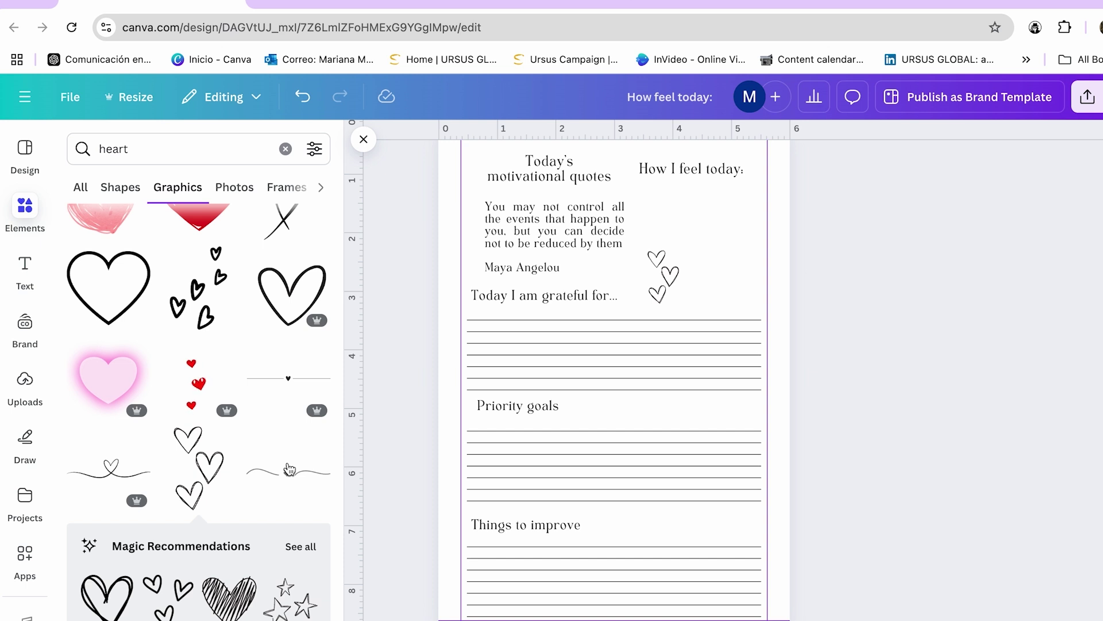
Add the wavy heart divider beside "Priority goals" and place a duplicate beside "Things to improve"
{"action": "scroll", "coordinate": [524, 441], "scroll_direction": "up", "scroll_amount": 1}
{"action": "left_click_drag", "start_coordinate": [289, 469], "coordinate": [694, 576]}
{"action": "key", "text": "ctrl+d"}
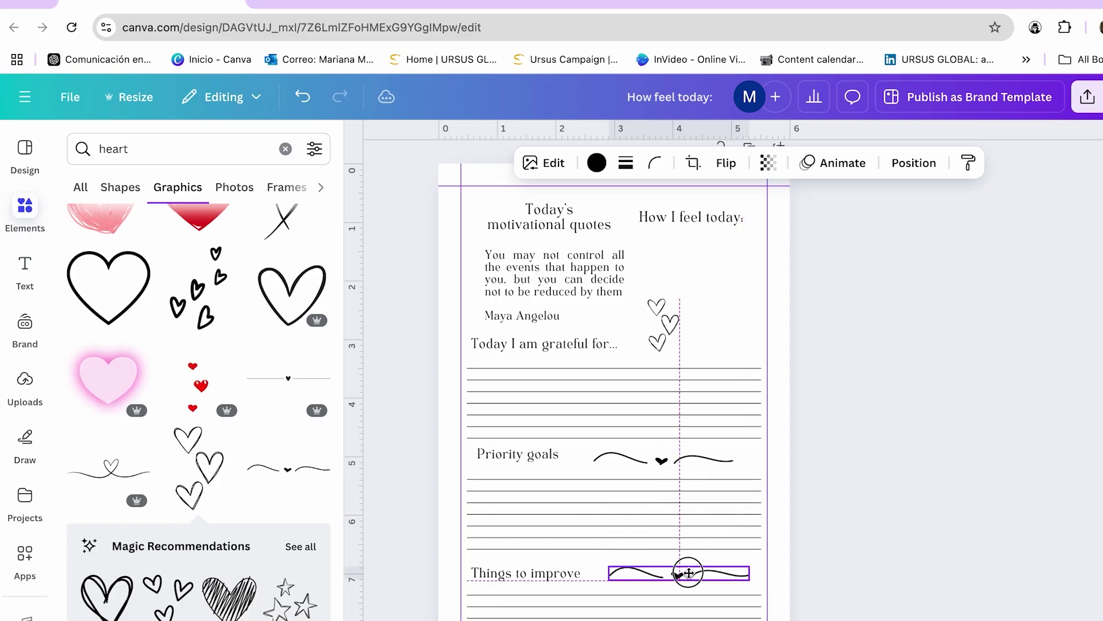
{"action": "left_click", "coordinate": [893, 493]}
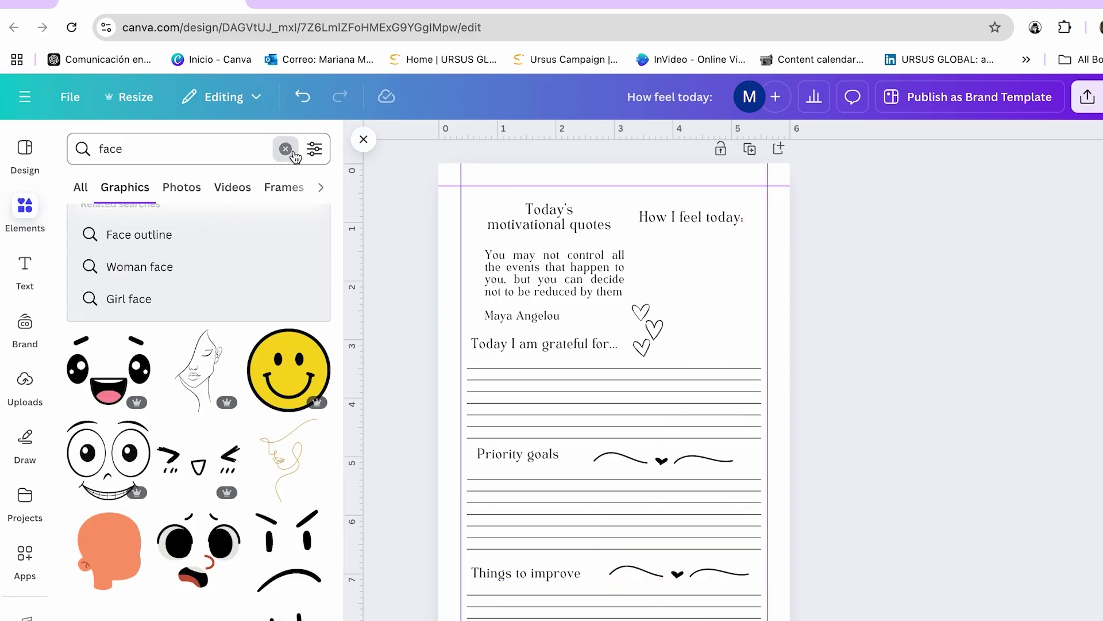
Search the graphics for "moods" and insert the five coloured faces with circles, sized to fit beneath "How I feel today:"
{"action": "left_click", "coordinate": [291, 149]}
{"action": "type", "text": "moods"}
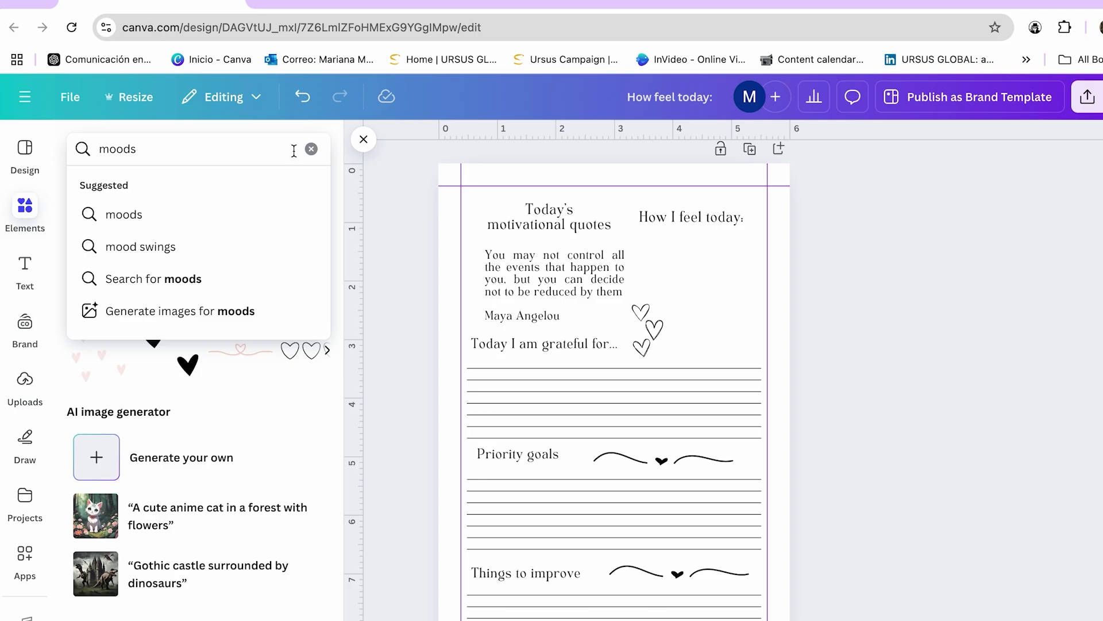
{"action": "key", "text": "Return"}
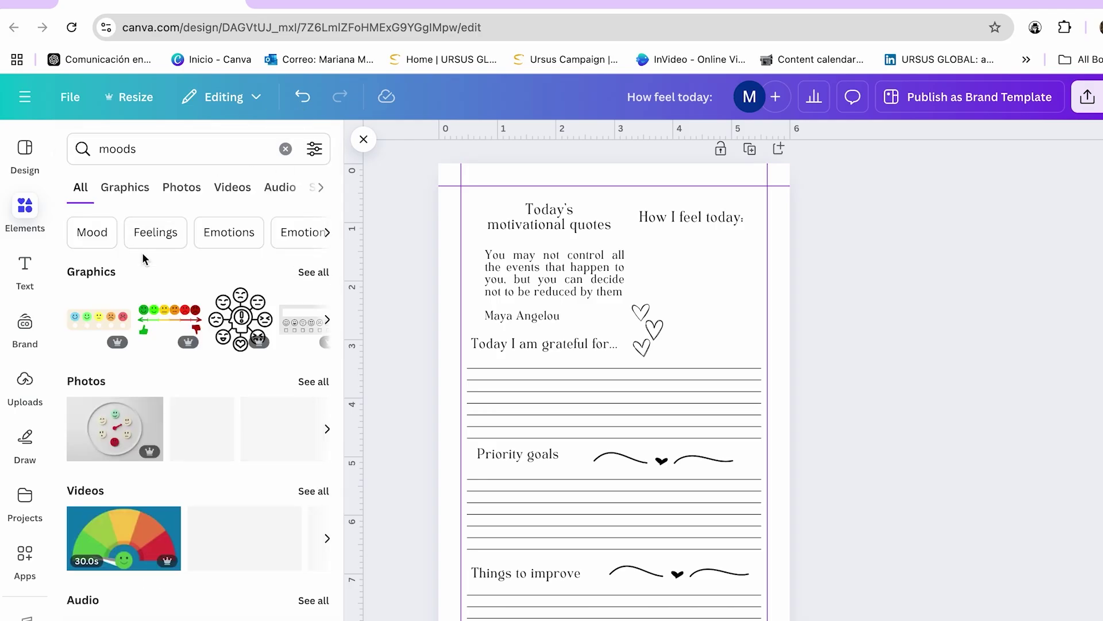
{"action": "left_click", "coordinate": [124, 188]}
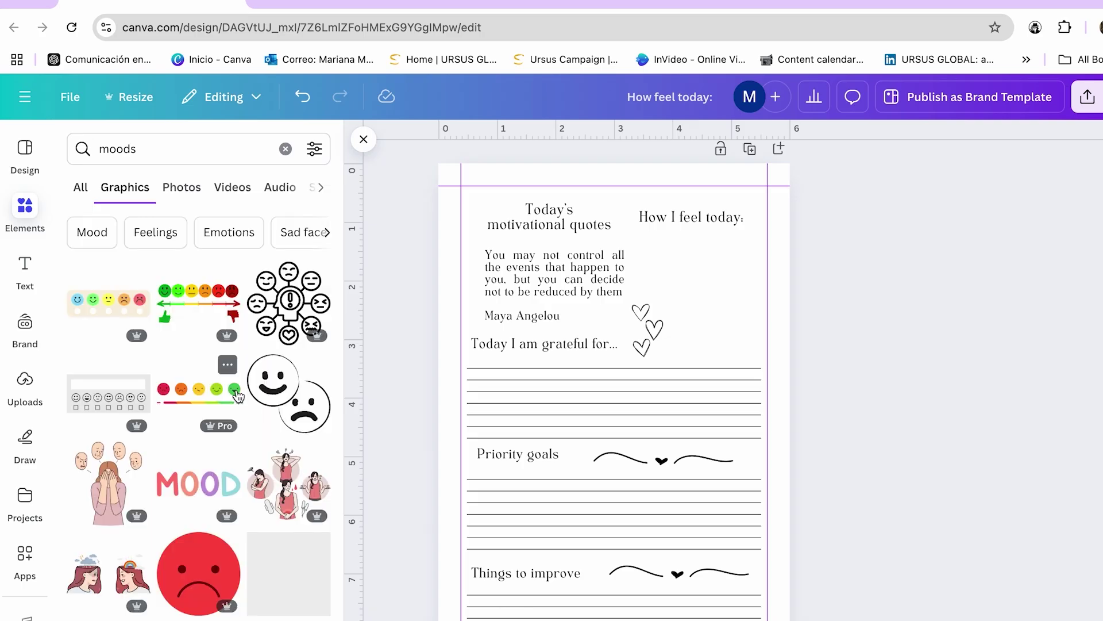
{"action": "scroll", "coordinate": [247, 448], "scroll_direction": "down", "scroll_amount": 2}
{"action": "scroll", "coordinate": [255, 492], "scroll_direction": "down", "scroll_amount": 2}
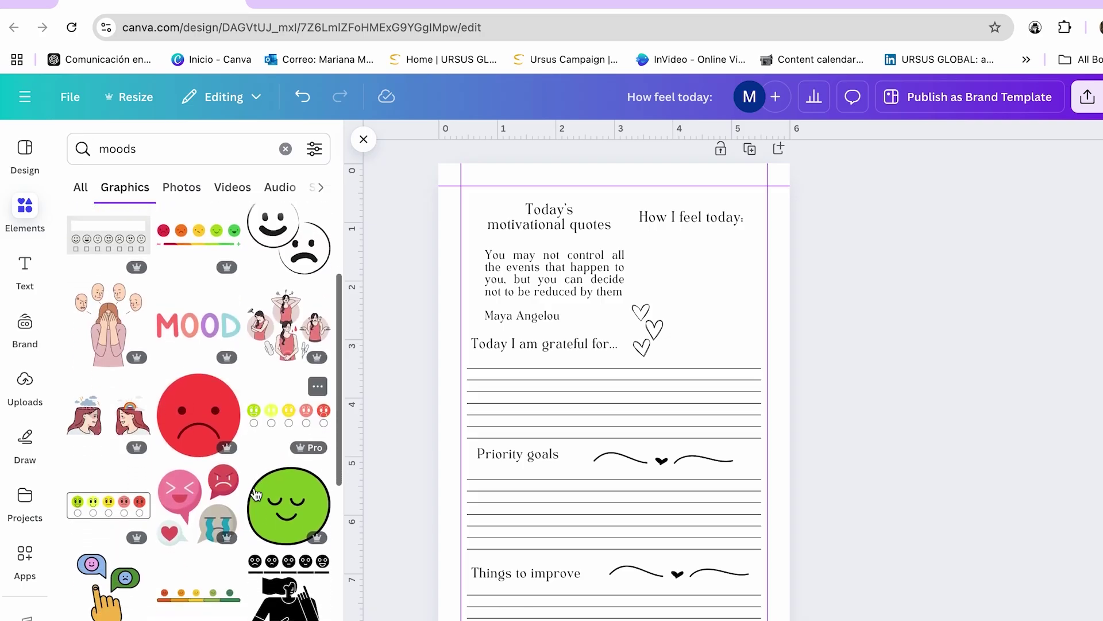
{"action": "left_click", "coordinate": [288, 409]}
{"action": "left_click_drag", "start_coordinate": [643, 426], "coordinate": [703, 260]}
{"action": "left_click_drag", "start_coordinate": [609, 242], "coordinate": [642, 236]}
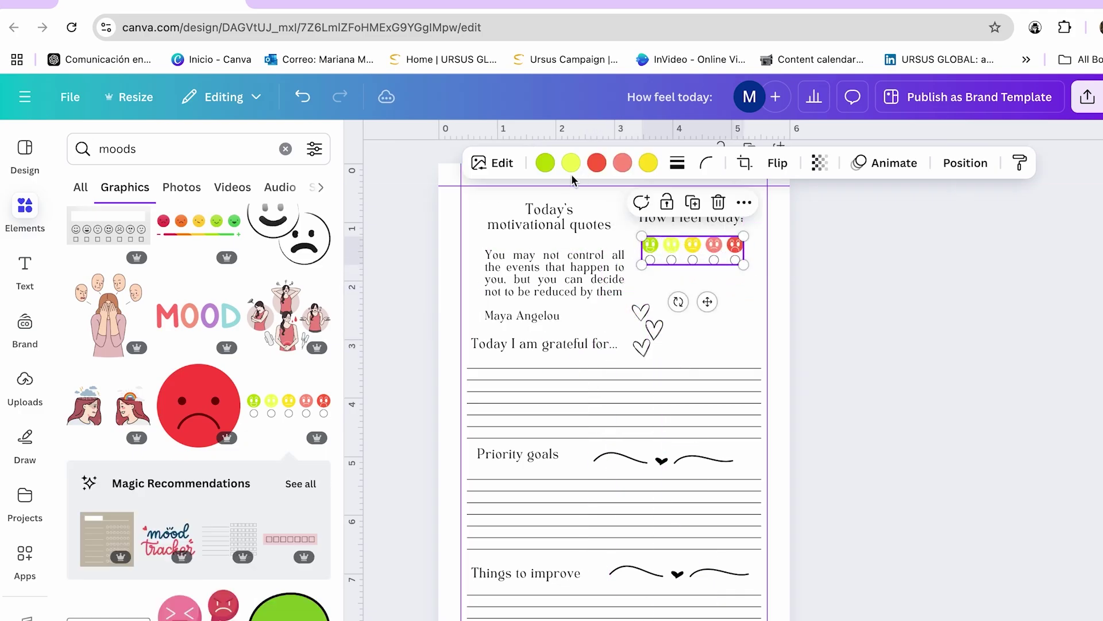
Recolour all five coloured faces of the mood tracker graphic to black
{"action": "left_click", "coordinate": [545, 162]}
{"action": "left_click", "coordinate": [131, 271]}
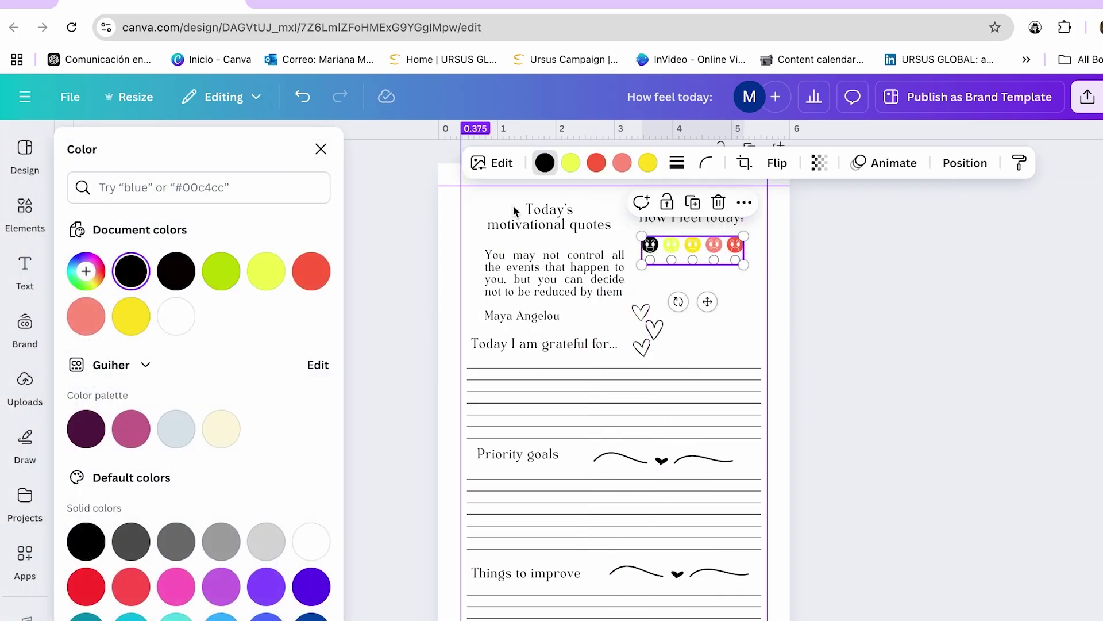
{"action": "left_click", "coordinate": [570, 163]}
{"action": "left_click", "coordinate": [132, 270]}
{"action": "left_click", "coordinate": [597, 162]}
{"action": "left_click", "coordinate": [131, 270]}
{"action": "left_click", "coordinate": [623, 162]}
{"action": "left_click", "coordinate": [131, 270]}
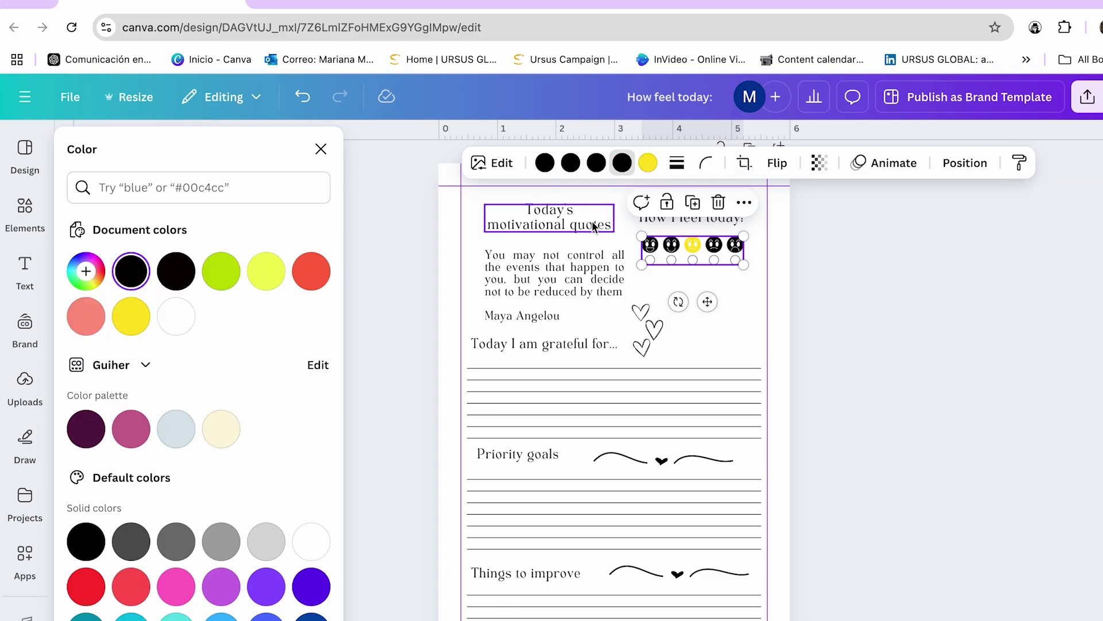
{"action": "left_click", "coordinate": [648, 162]}
{"action": "left_click", "coordinate": [131, 270]}
{"action": "left_click", "coordinate": [874, 278]}
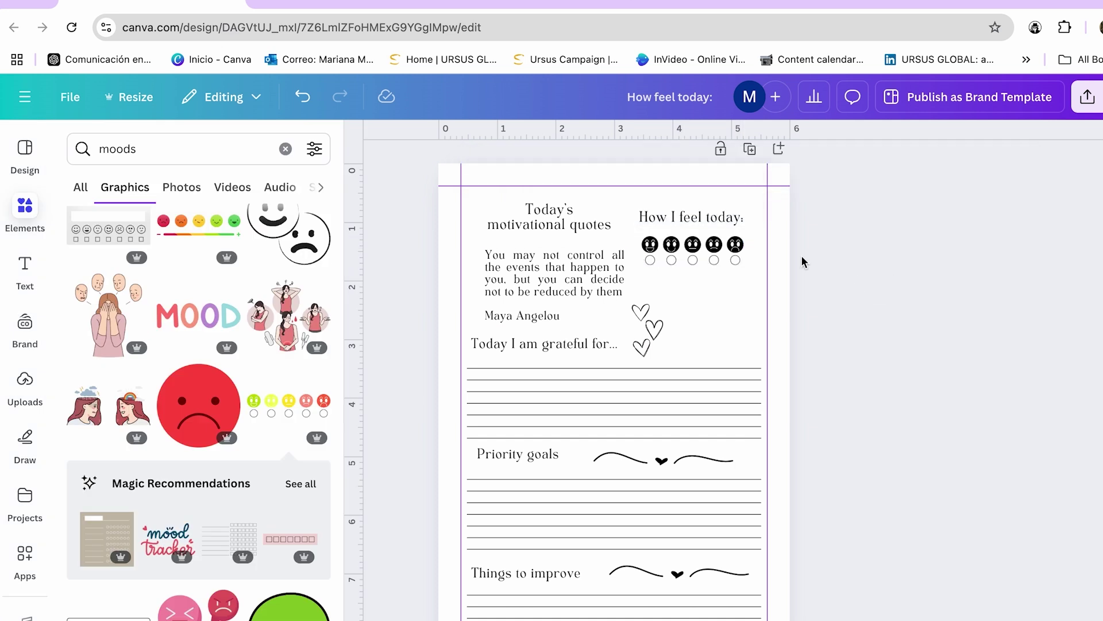
Slightly enlarge the mood faces graphic and widen the "How I feel today:" heading to match it
{"action": "left_click", "coordinate": [736, 245]}
{"action": "left_click_drag", "start_coordinate": [745, 265], "coordinate": [755, 270]}
{"action": "left_click", "coordinate": [828, 295]}
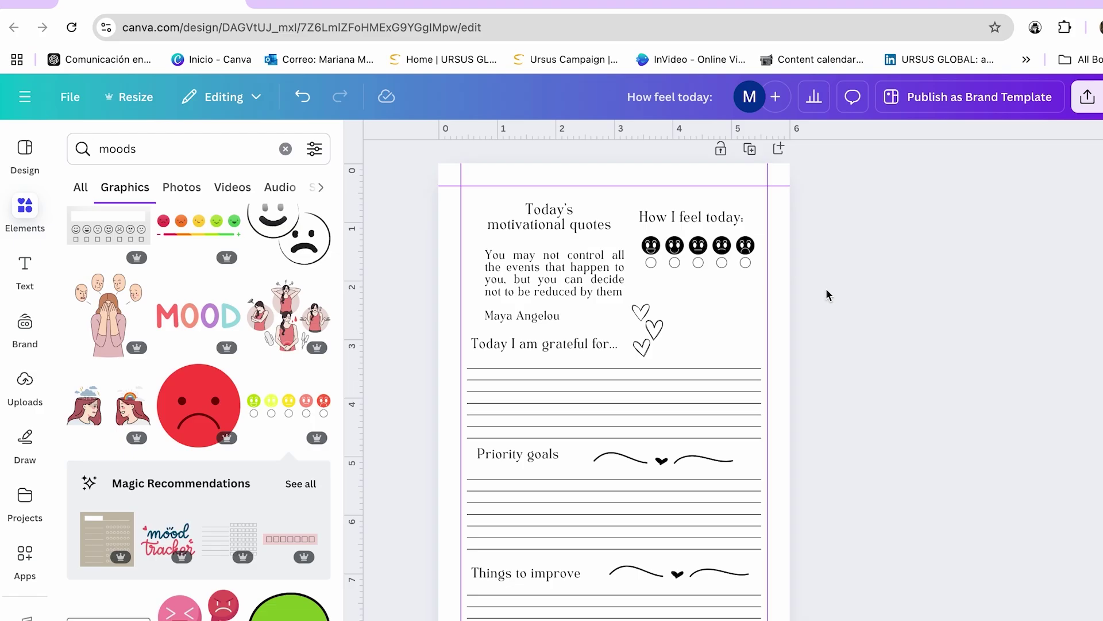
{"action": "left_click", "coordinate": [690, 218]}
{"action": "left_click_drag", "start_coordinate": [745, 226], "coordinate": [756, 229]}
{"action": "left_click", "coordinate": [854, 242]}
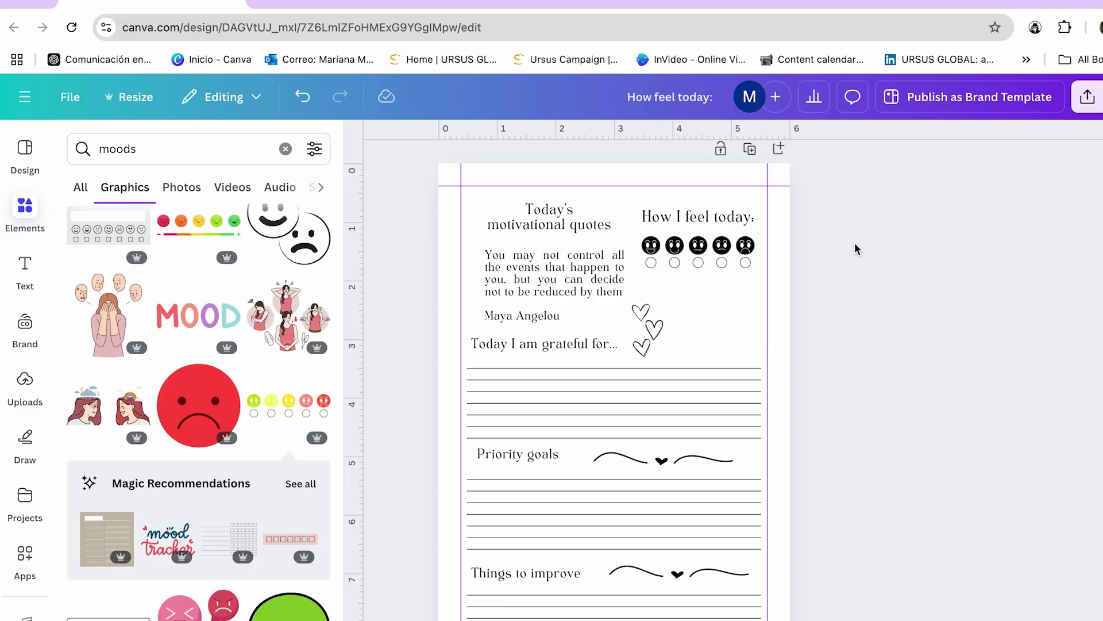
{"action": "scroll", "coordinate": [788, 382], "scroll_direction": "down", "scroll_amount": 3}
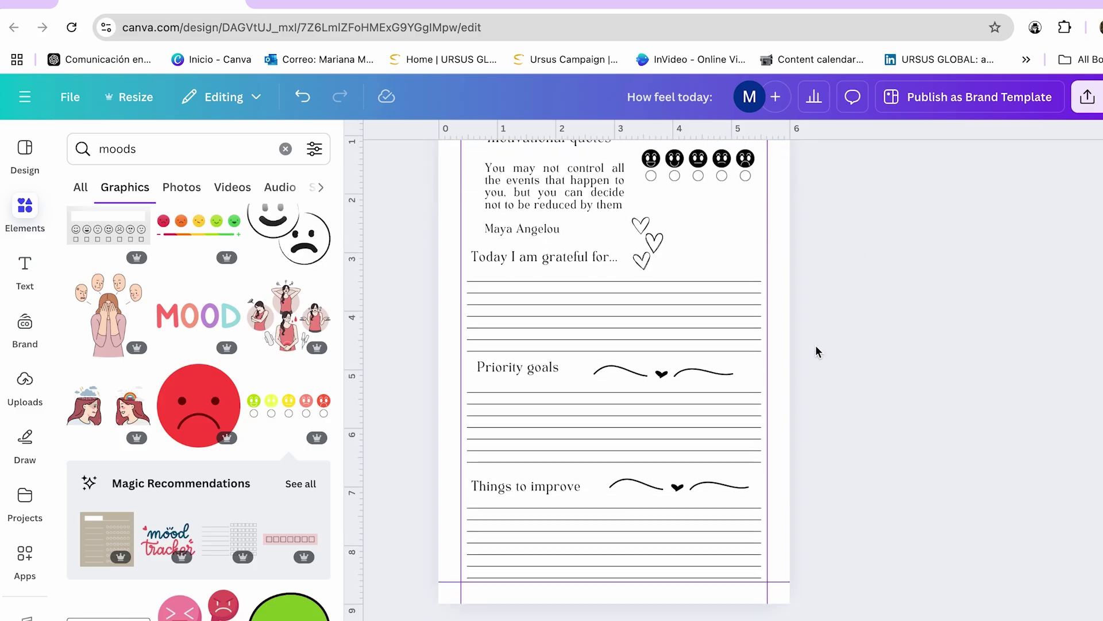
{"action": "scroll", "coordinate": [819, 349], "scroll_direction": "up", "scroll_amount": 2}
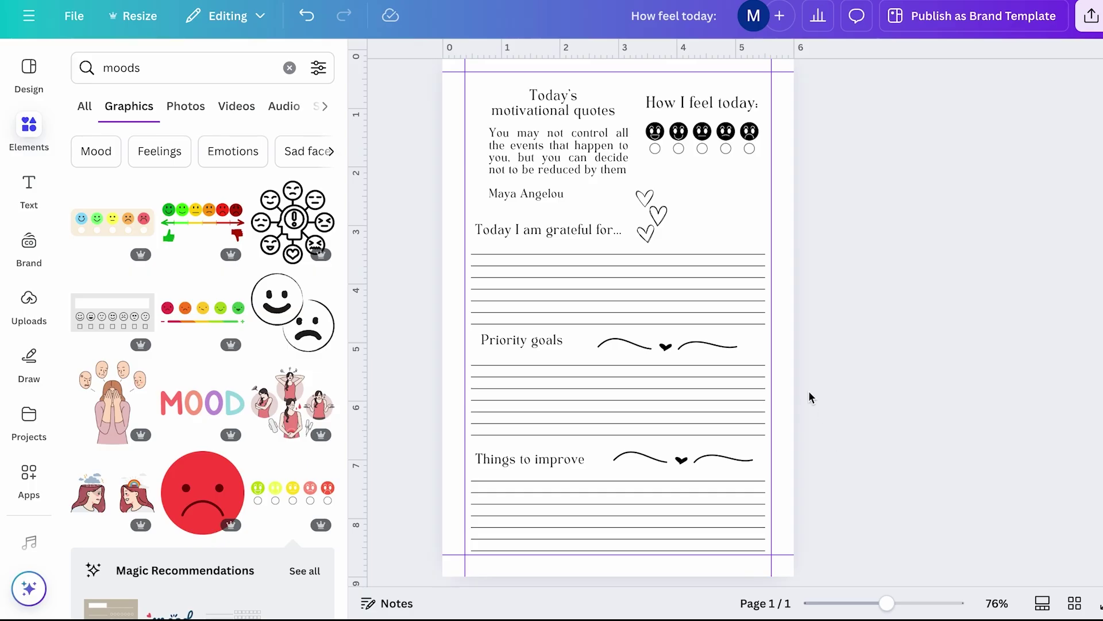
Show all pages as a grid and duplicate the journal page four times to make five pages
{"action": "left_click", "coordinate": [1070, 602]}
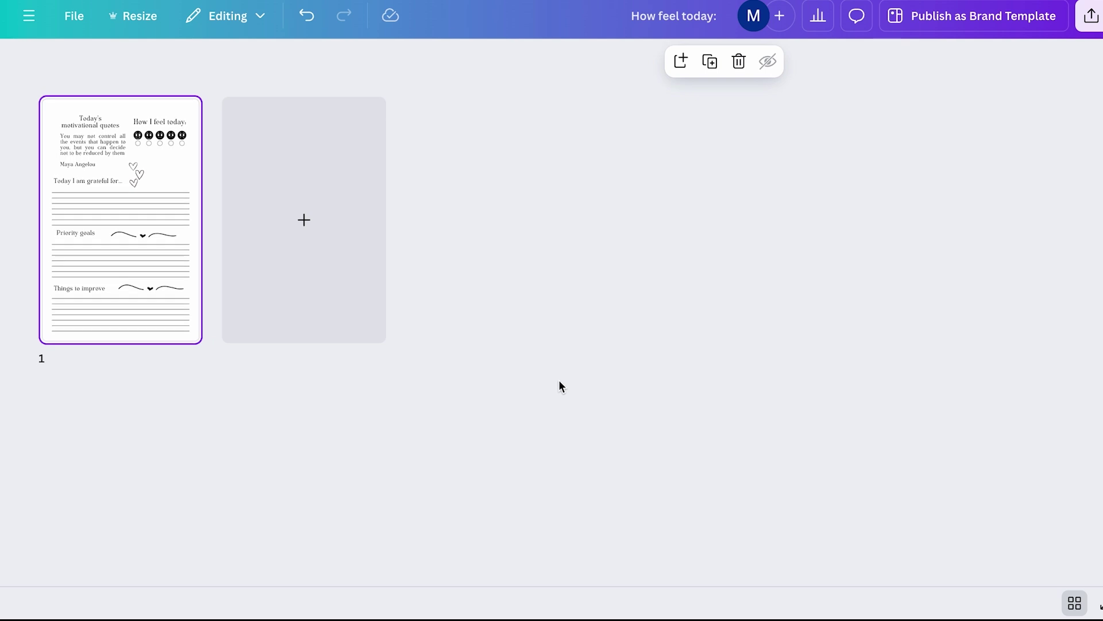
{"action": "mouse_move", "coordinate": [167, 276]}
{"action": "key", "text": "ctrl+d"}
{"action": "key", "text": "ctrl+d"}
{"action": "key", "text": "ctrl+d"}
{"action": "key", "text": "ctrl+d"}
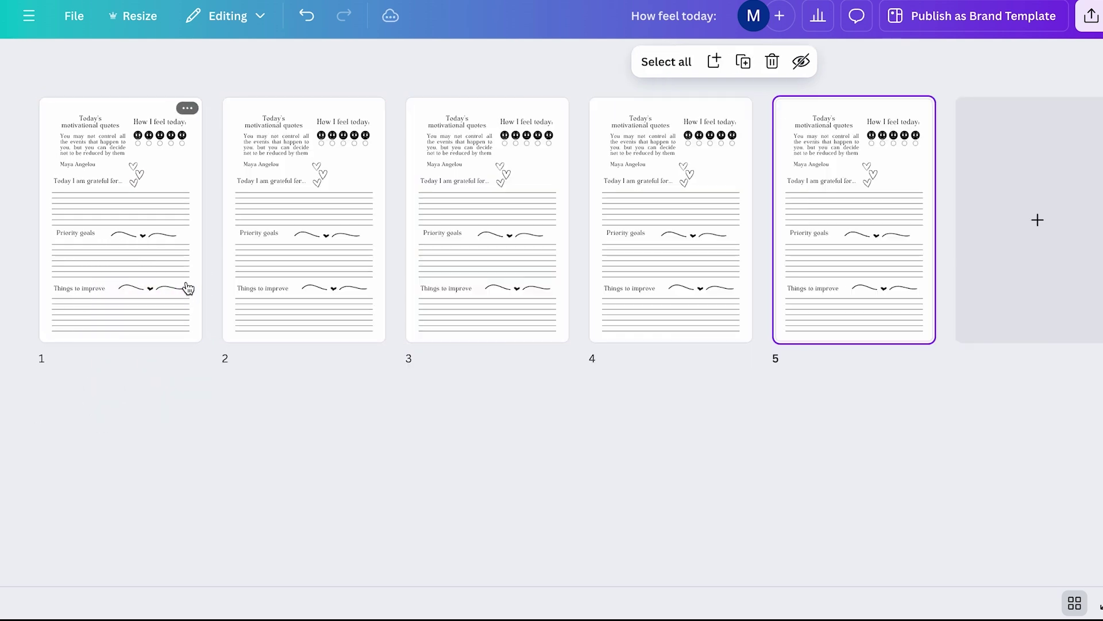
Select all five journal pages and duplicate the set repeatedly until the design has 70 pages
{"action": "left_click", "coordinate": [117, 272]}
{"action": "left_click_drag", "start_coordinate": [117, 272], "coordinate": [1003, 218]}
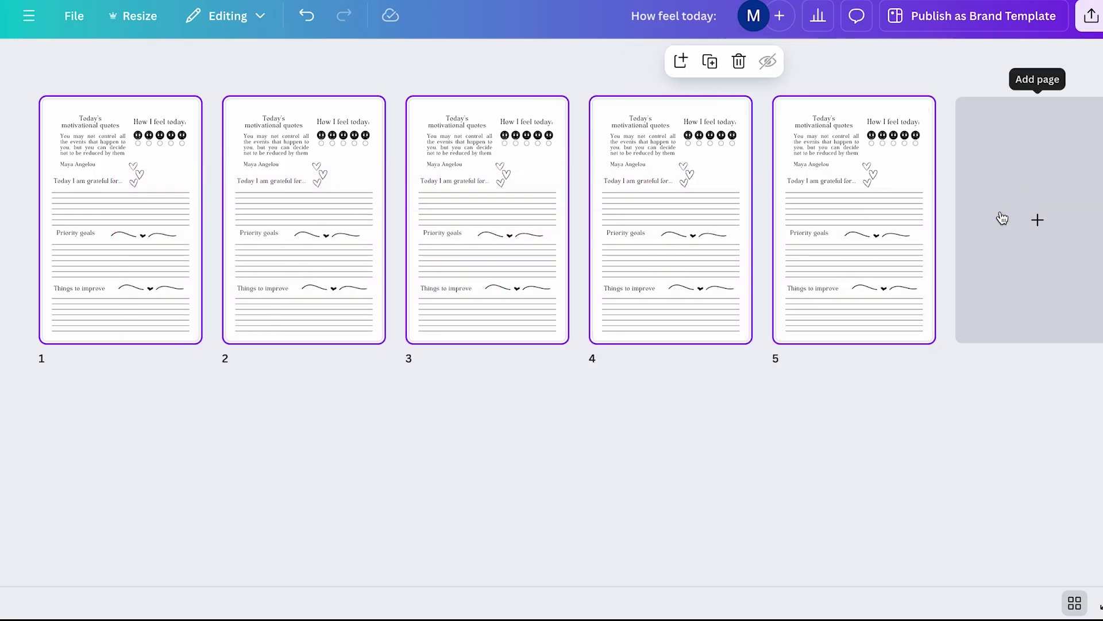
{"action": "key", "text": "ctrl+d"}
{"action": "key", "text": "ctrl+d"}
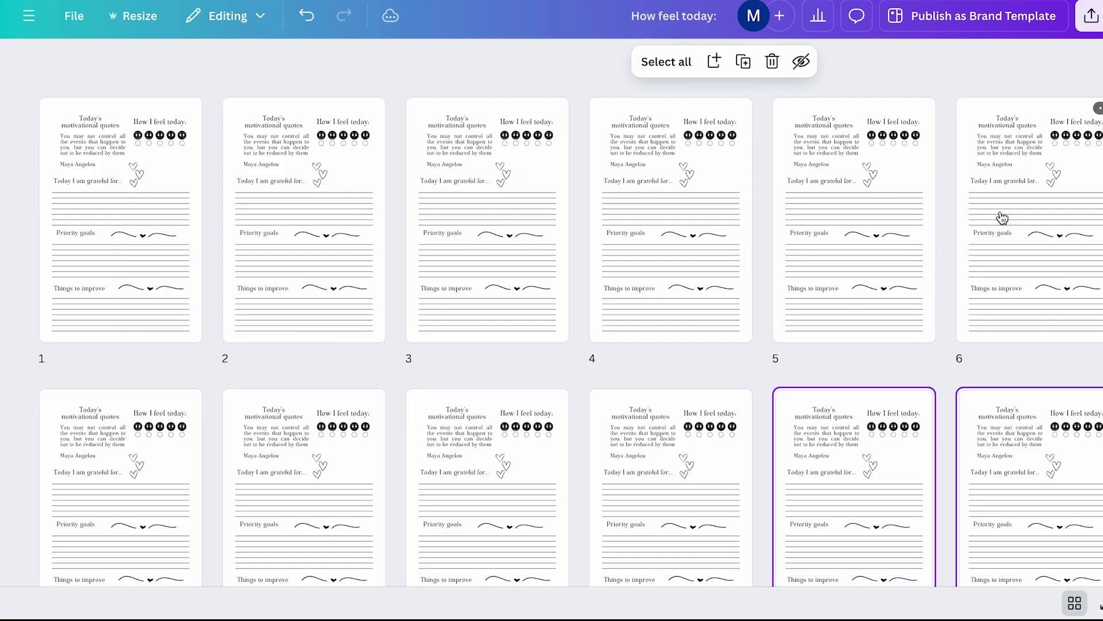
{"action": "key", "text": "ctrl+d"}
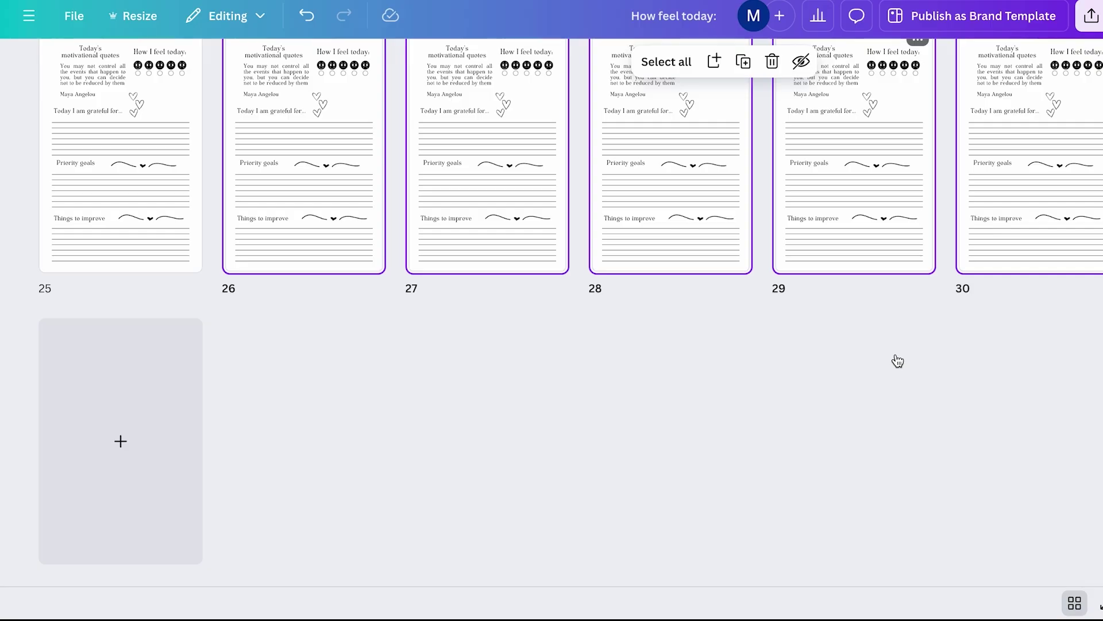
{"action": "key", "text": "ctrl+d"}
{"action": "key", "text": "ctrl+d"}
{"action": "key", "text": "ctrl+d"}
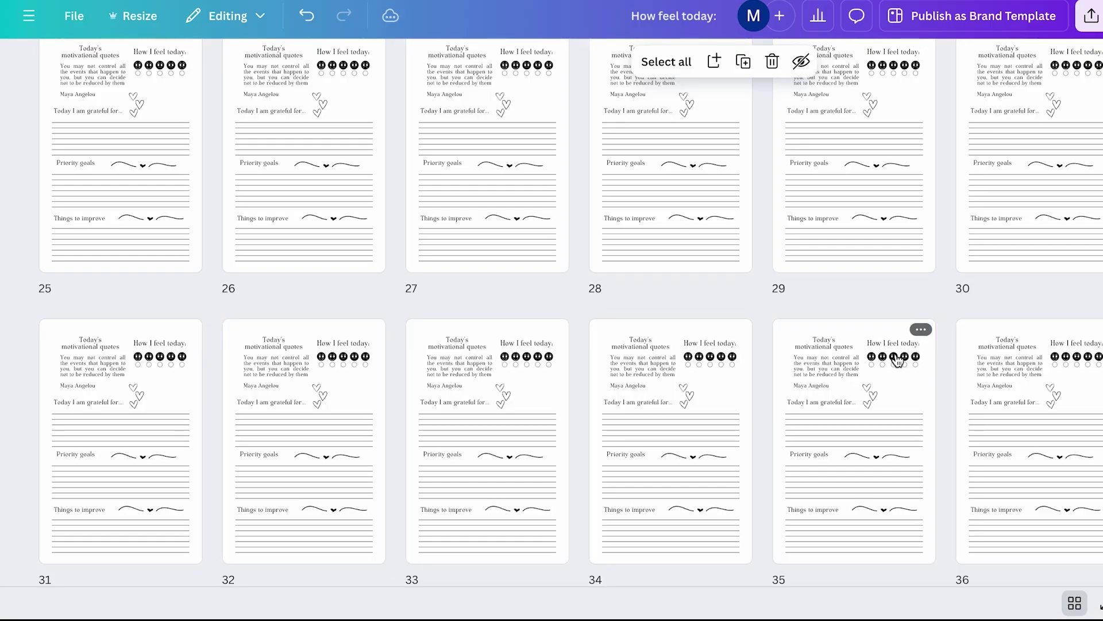
{"action": "key", "text": "ctrl+d"}
{"action": "key", "text": "ctrl+d"}
{"action": "key", "text": "ctrl+d"}
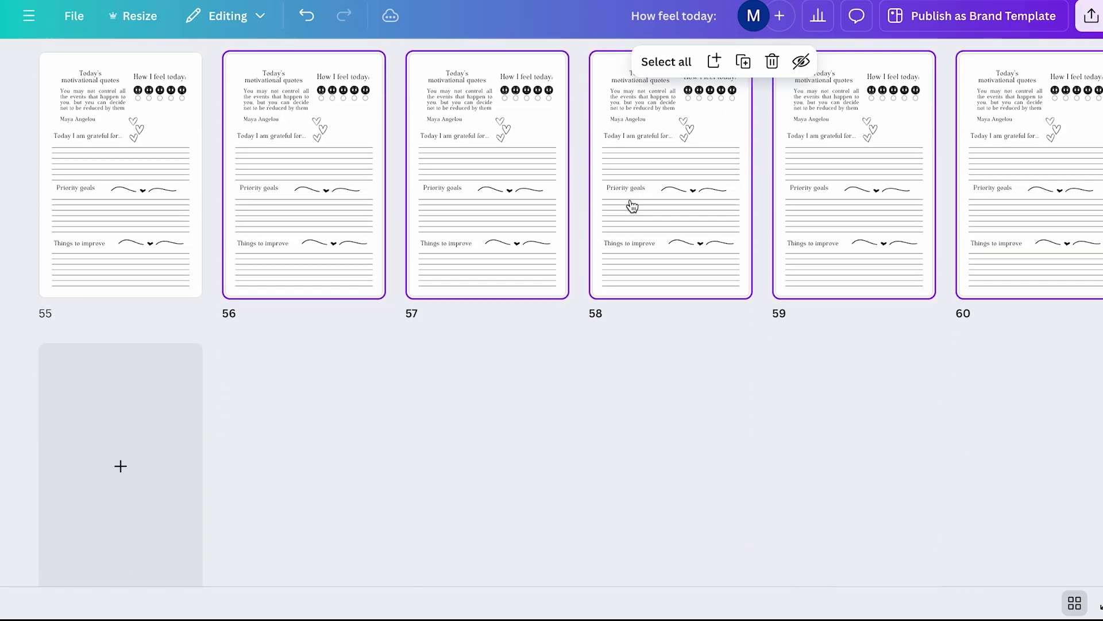
{"action": "key", "text": "ctrl+d"}
{"action": "key", "text": "ctrl+d"}
Look over the duplicated pages in the grid and return to page 1 in the editor
{"action": "scroll", "coordinate": [517, 224], "scroll_direction": "up", "scroll_amount": 20}
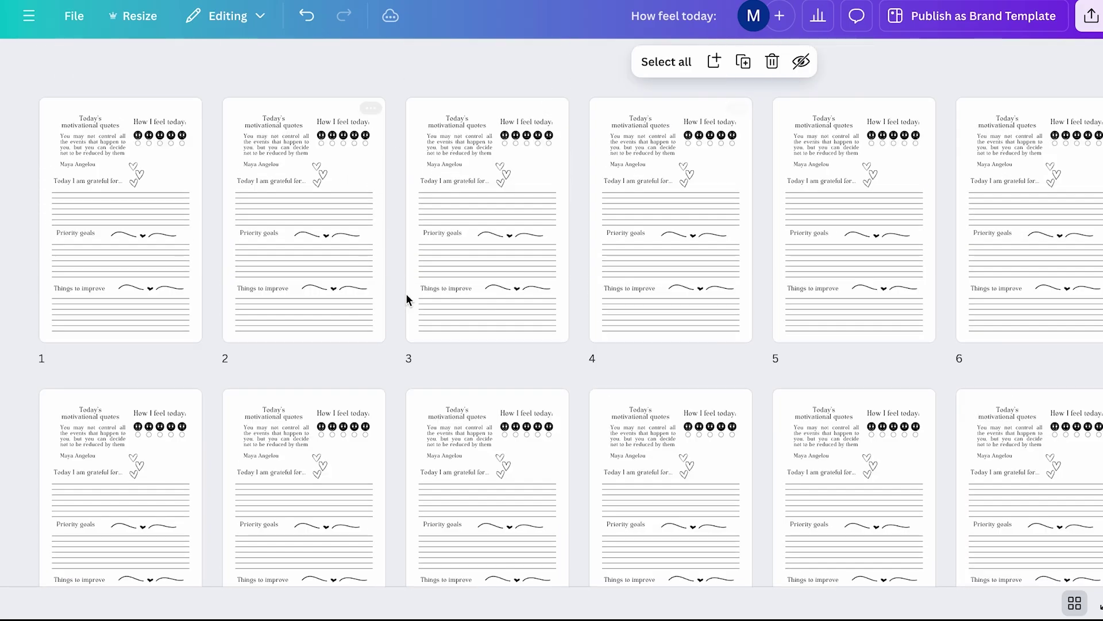
{"action": "scroll", "coordinate": [506, 446], "scroll_direction": "down", "scroll_amount": 3}
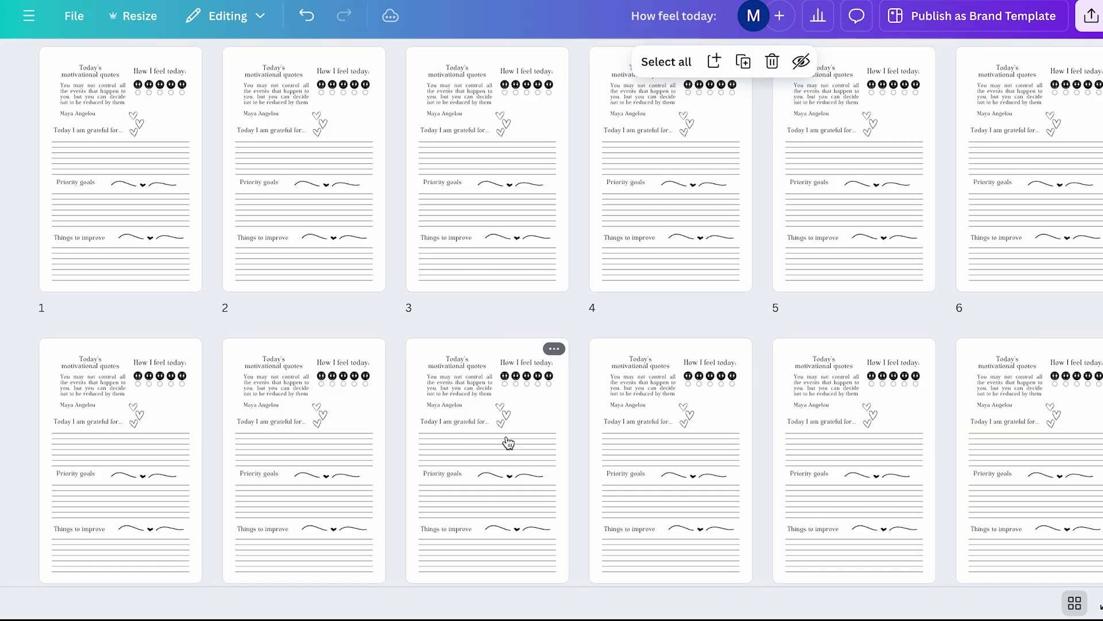
{"action": "scroll", "coordinate": [508, 443], "scroll_direction": "down", "scroll_amount": 20}
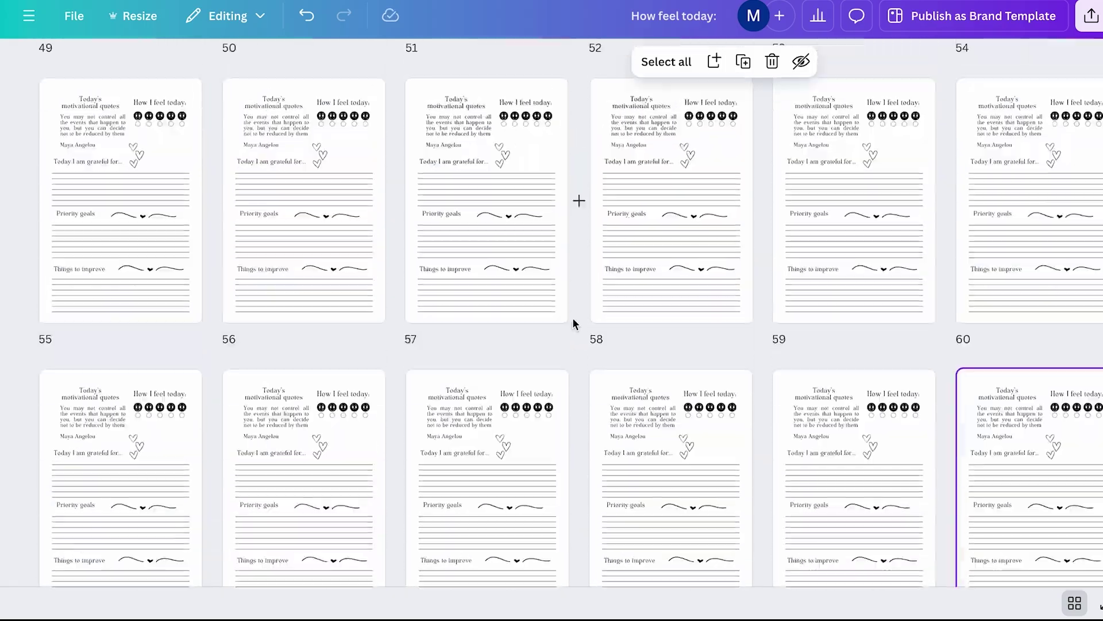
{"action": "scroll", "coordinate": [609, 374], "scroll_direction": "down", "scroll_amount": 1}
{"action": "scroll", "coordinate": [623, 397], "scroll_direction": "up", "scroll_amount": 20}
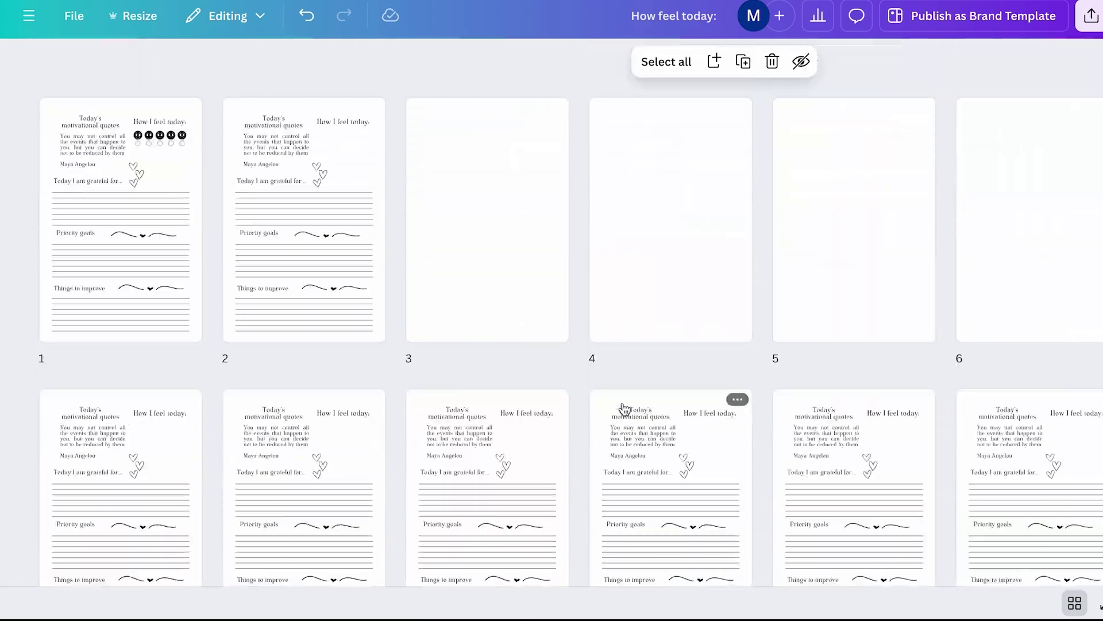
{"action": "left_click", "coordinate": [172, 241]}
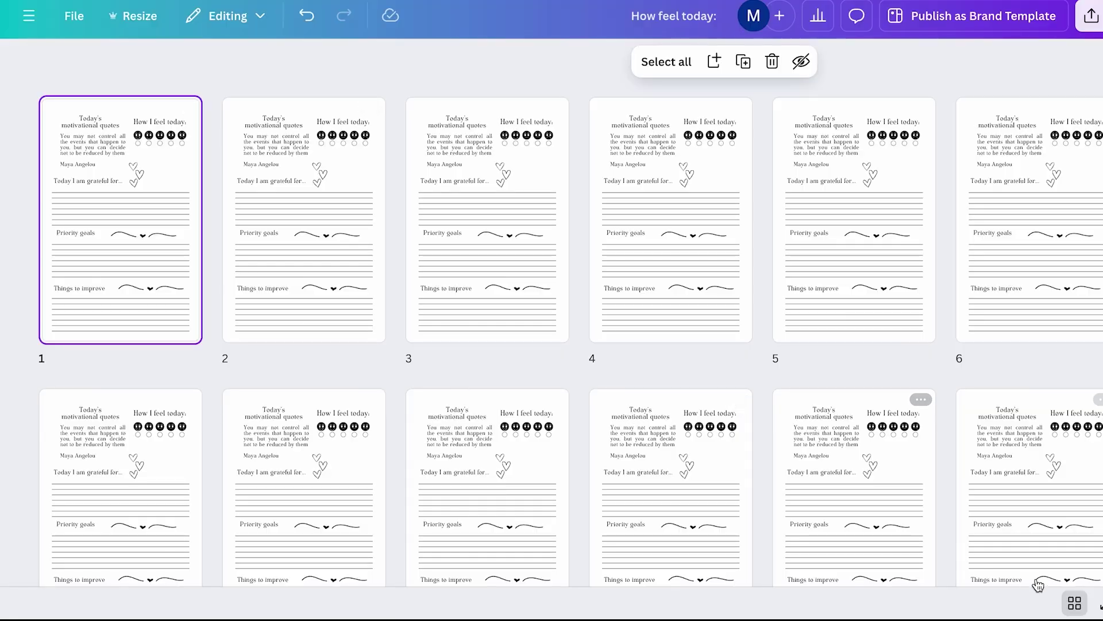
{"action": "left_click", "coordinate": [1074, 603]}
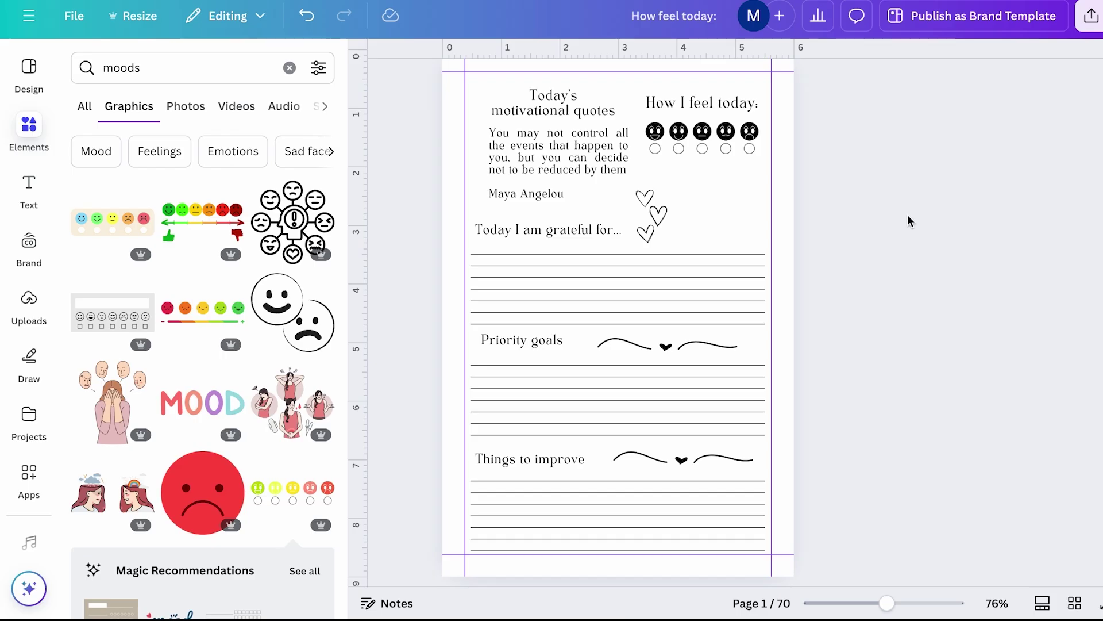
Open the download settings of the design and choose PDF Print as the file type
{"action": "left_click", "coordinate": [1059, 17]}
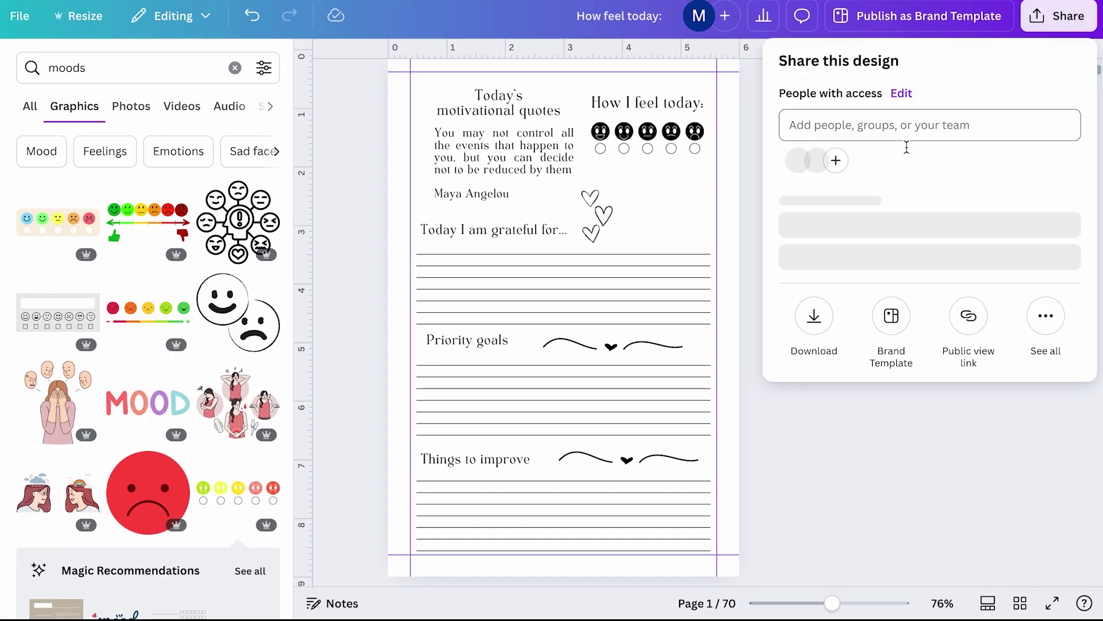
{"action": "left_click", "coordinate": [815, 323]}
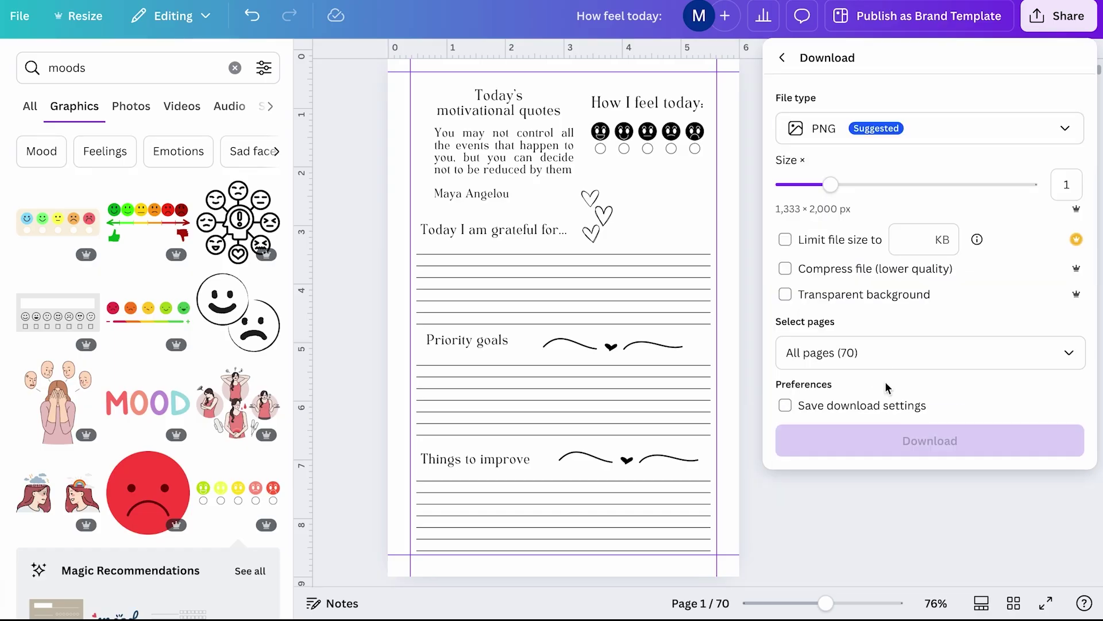
{"action": "left_click", "coordinate": [953, 145]}
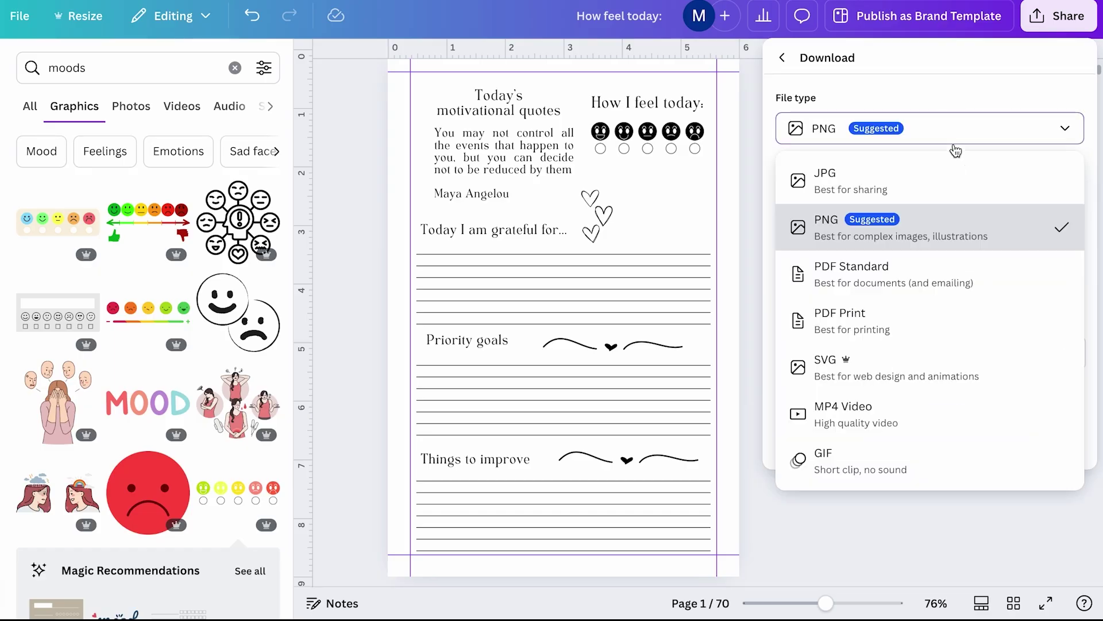
{"action": "left_click", "coordinate": [919, 312]}
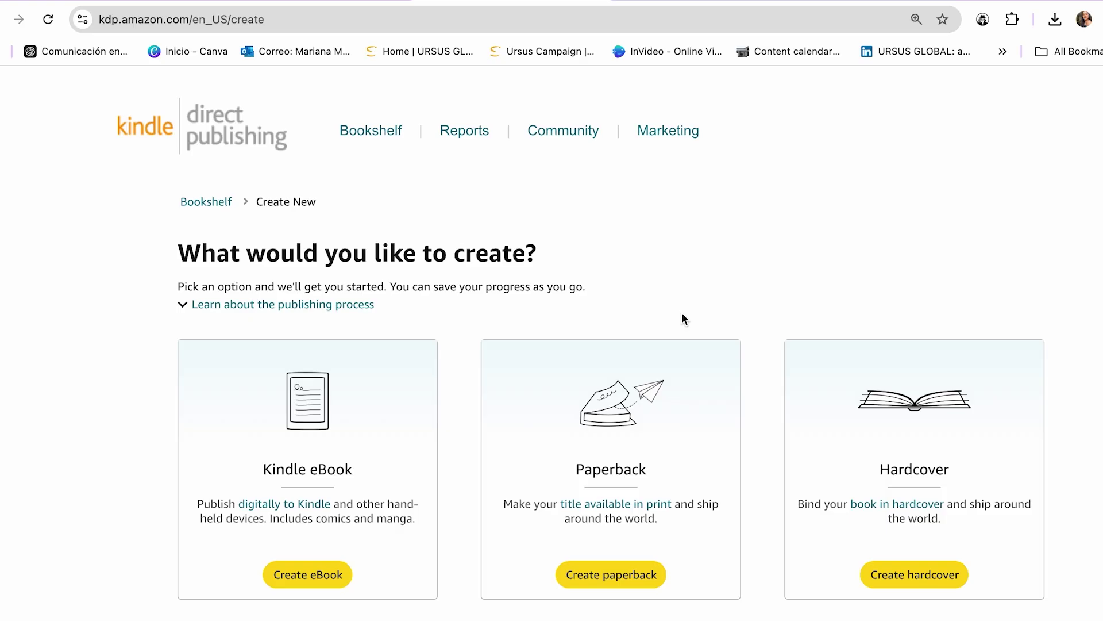
Switch to Kindle Direct Publishing, start a new paperback and choose English as the book's language
{"action": "scroll", "coordinate": [571, 454], "scroll_direction": "down", "scroll_amount": 2}
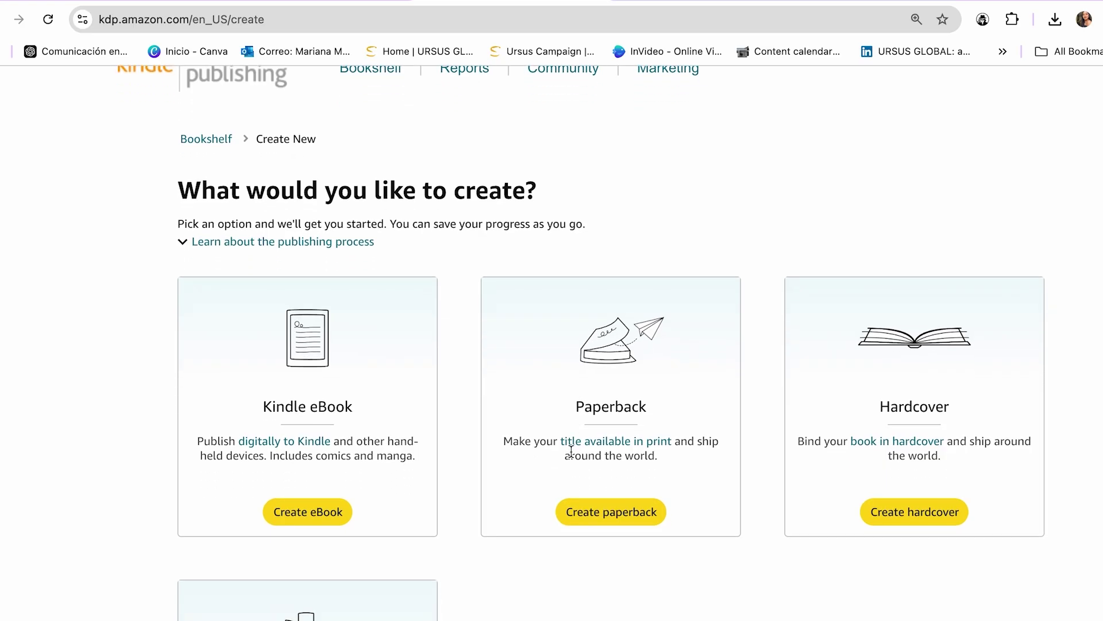
{"action": "left_click", "coordinate": [612, 511]}
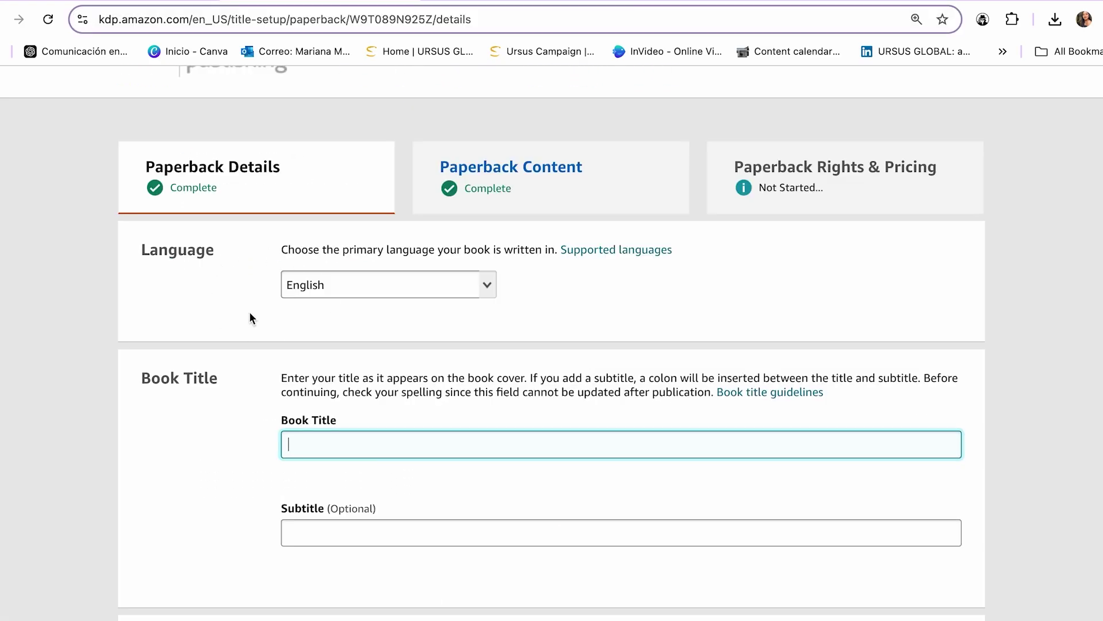
{"action": "left_click", "coordinate": [487, 286]}
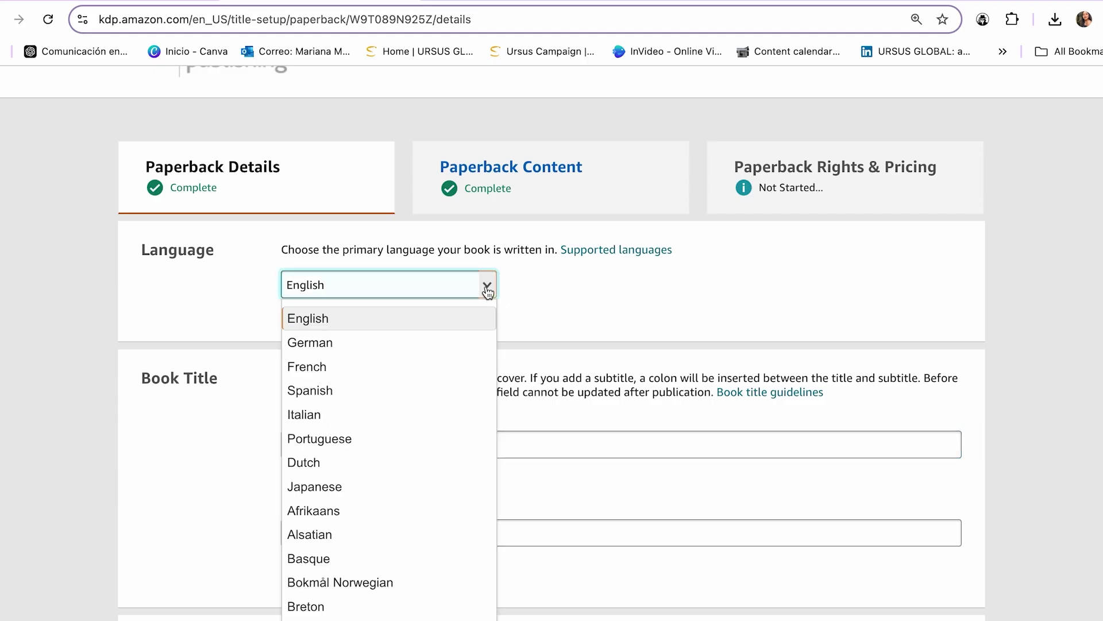
{"action": "left_click", "coordinate": [459, 319]}
{"action": "scroll", "coordinate": [251, 339], "scroll_direction": "down", "scroll_amount": 2}
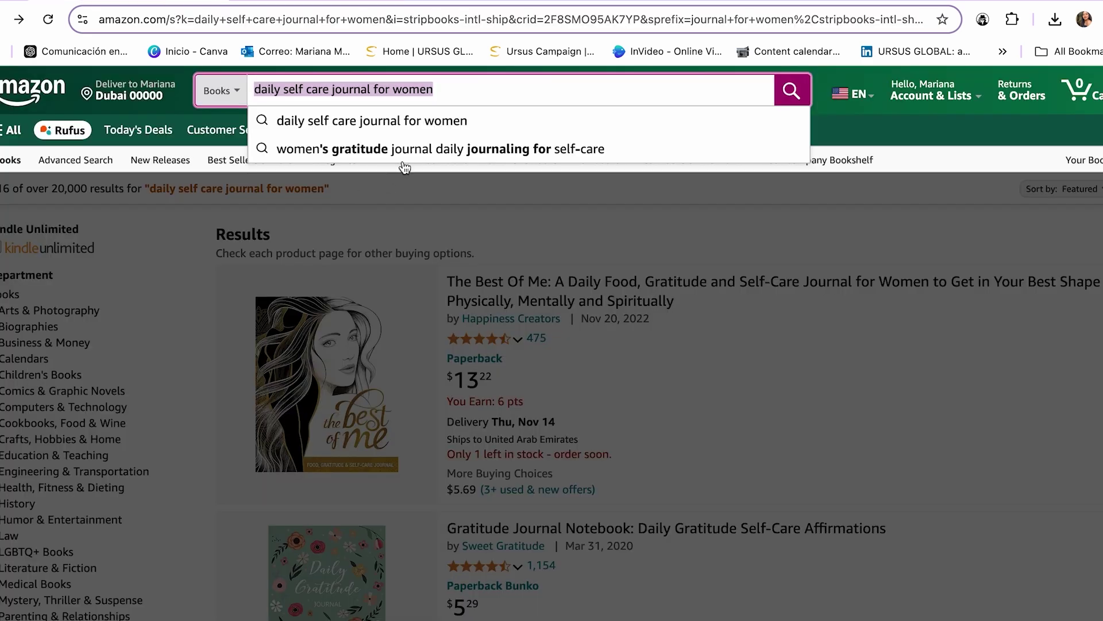
Copy the Amazon search phrase into the book title and capitalise it as "Daily self care journal for women"
{"action": "left_click", "coordinate": [431, 91]}
{"action": "left_click_drag", "start_coordinate": [448, 94], "coordinate": [246, 94]}
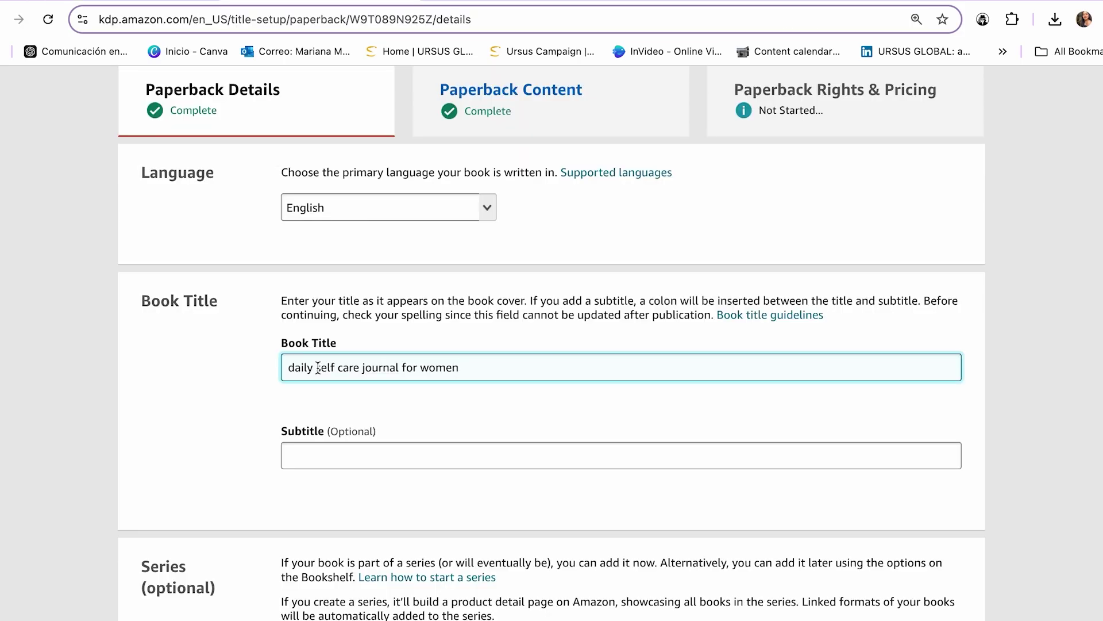
{"action": "left_click", "coordinate": [294, 368]}
{"action": "key", "text": "BackSpace"}
{"action": "type", "text": "D"}
Search Amazon for the suggested "women's gratitude journal daily journaling for self-care" and paste that phrase as the book's subtitle
{"action": "left_click", "coordinate": [346, 463]}
{"action": "left_click", "coordinate": [160, 6]}
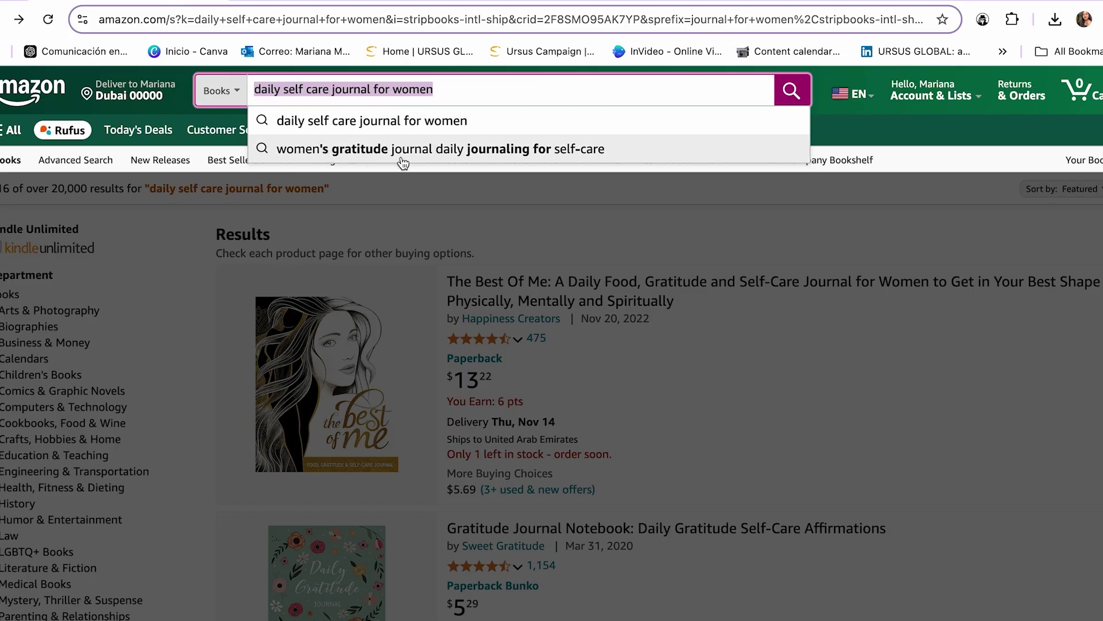
{"action": "left_click", "coordinate": [575, 148]}
{"action": "left_click_drag", "start_coordinate": [564, 91], "coordinate": [250, 81]}
{"action": "key", "text": "ctrl+c"}
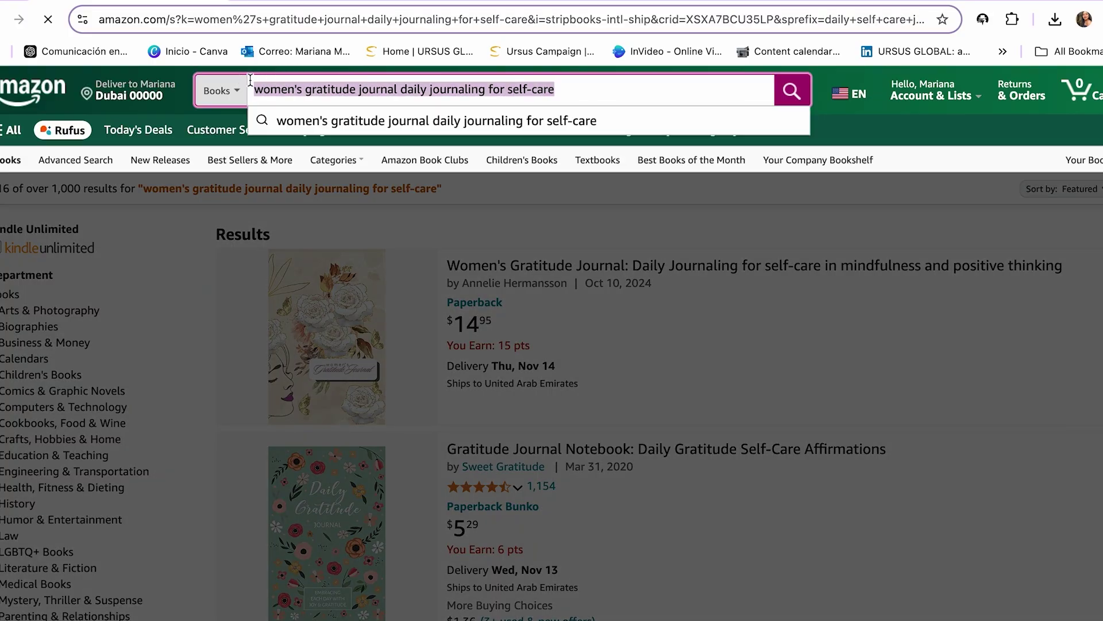
{"action": "key", "text": "ctrl+Tab"}
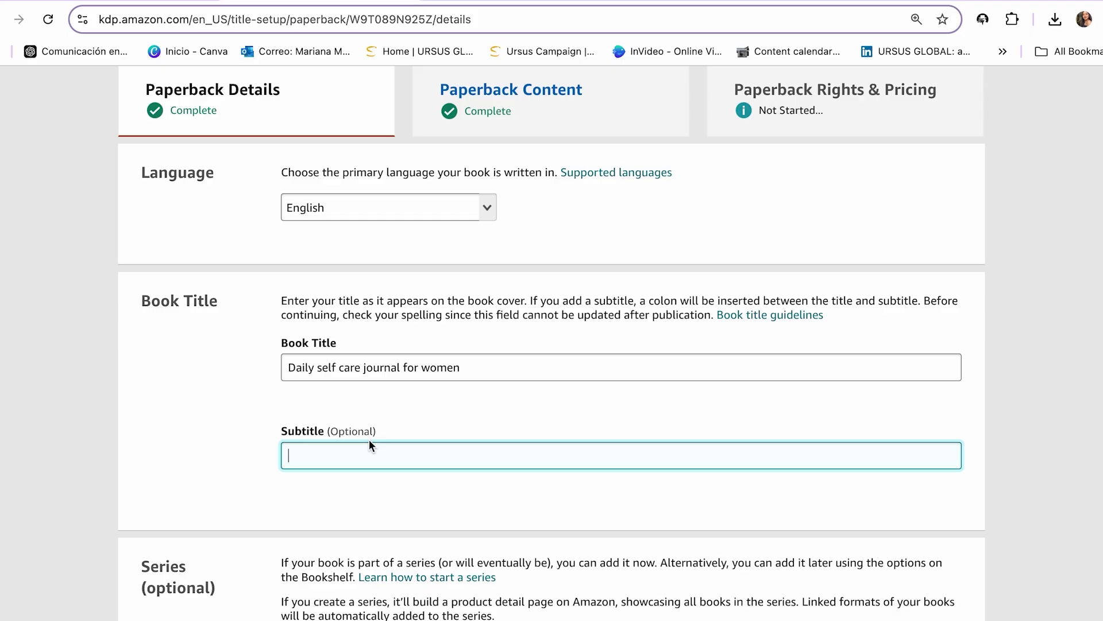
{"action": "key", "text": "ctrl+v"}
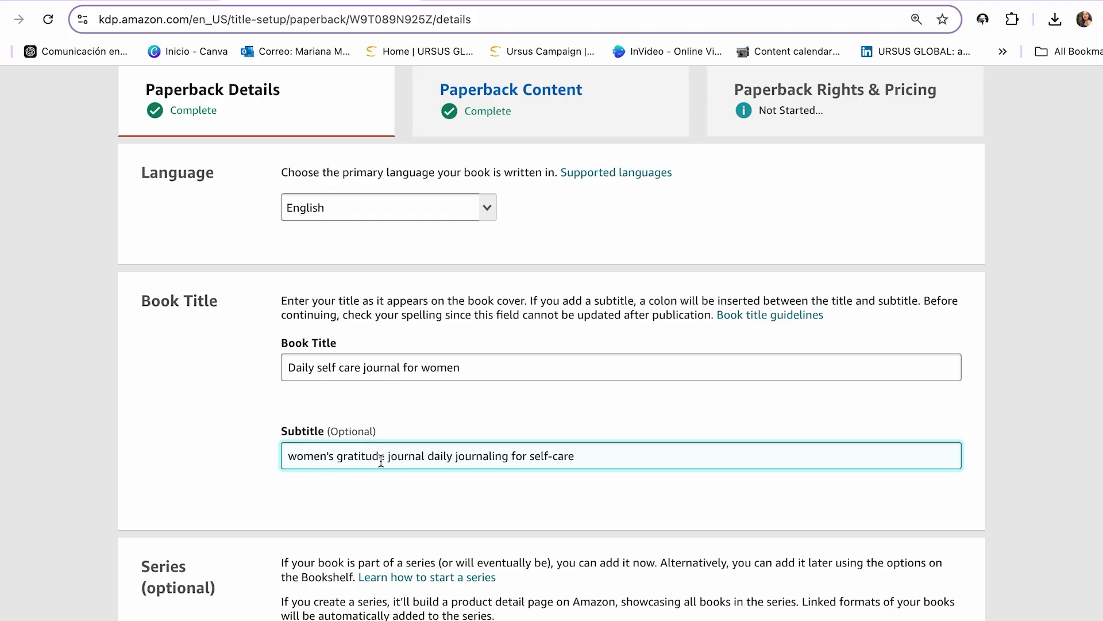
{"action": "scroll", "coordinate": [374, 509], "scroll_direction": "down", "scroll_amount": 1}
{"action": "left_click", "coordinate": [454, 509]}
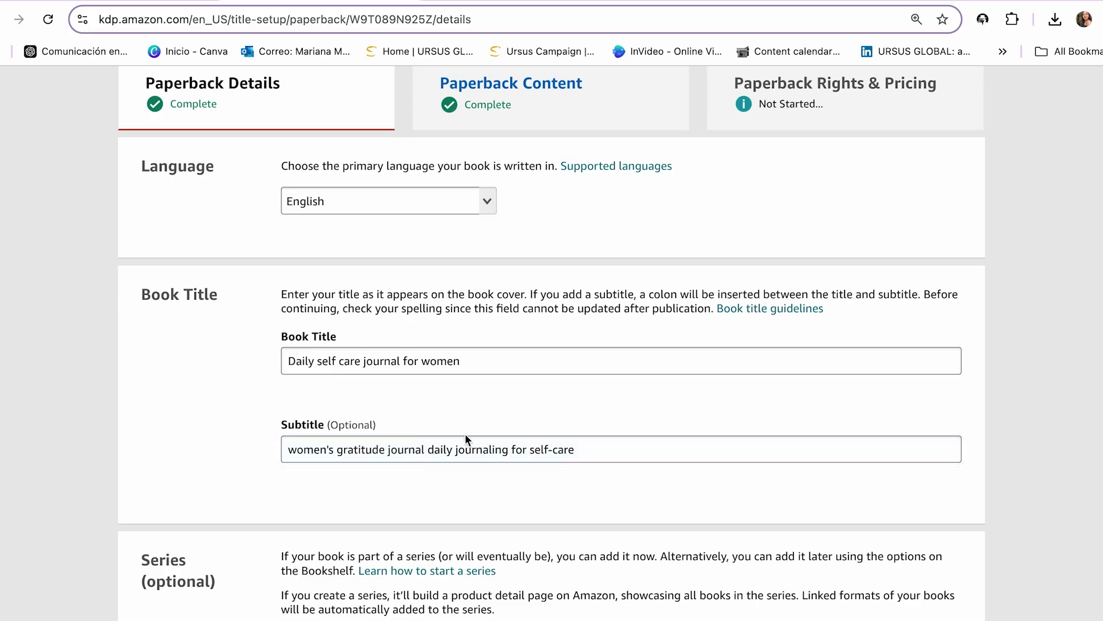
{"action": "scroll", "coordinate": [391, 479], "scroll_direction": "down", "scroll_amount": 1}
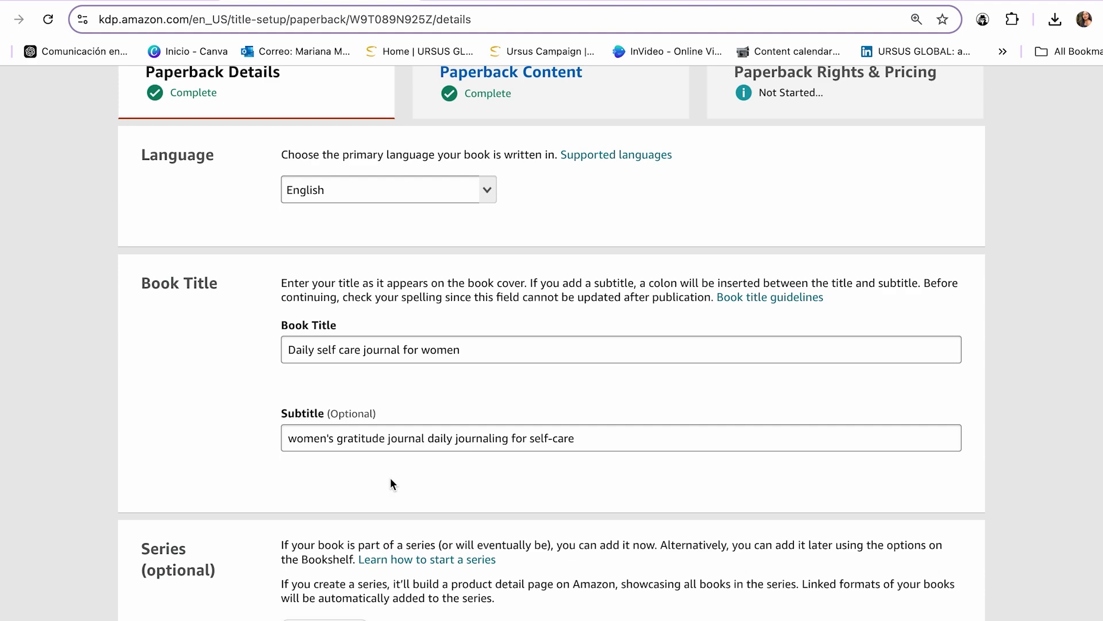
Review the series, edition number, author, contributors and description sections of the paperback details
{"action": "scroll", "coordinate": [391, 483], "scroll_direction": "down", "scroll_amount": 5}
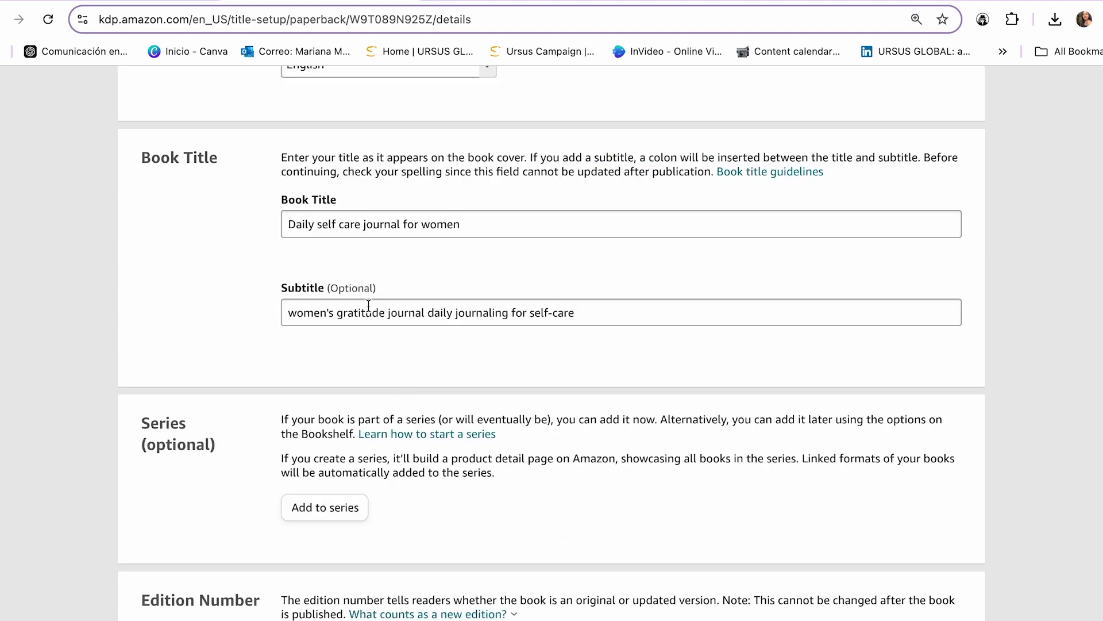
{"action": "scroll", "coordinate": [368, 305], "scroll_direction": "down", "scroll_amount": 5}
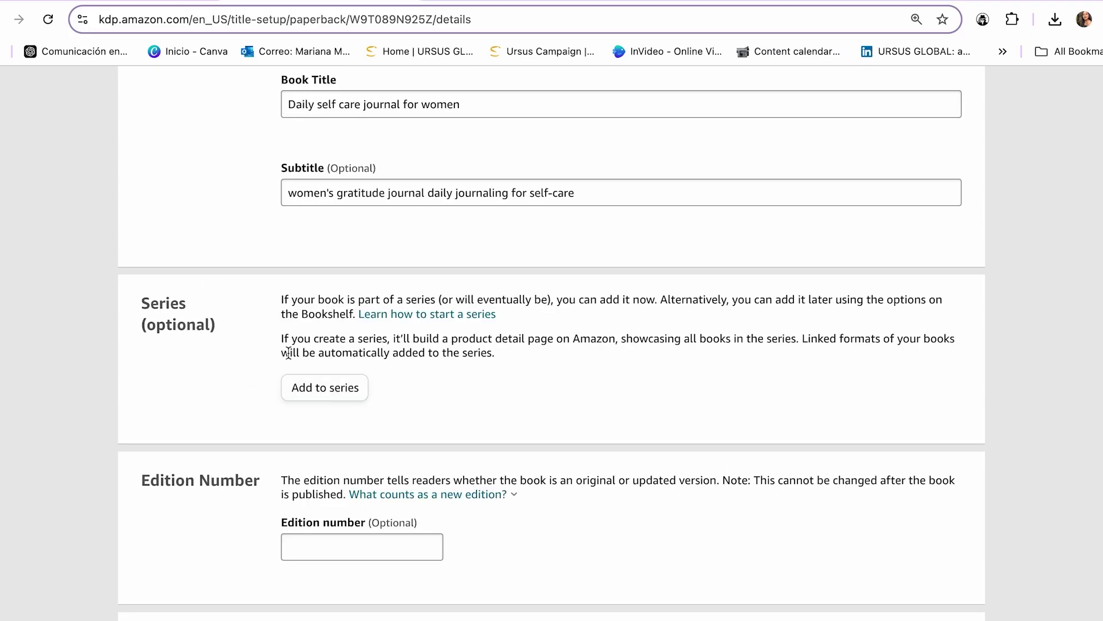
{"action": "scroll", "coordinate": [357, 216], "scroll_direction": "down", "scroll_amount": 5}
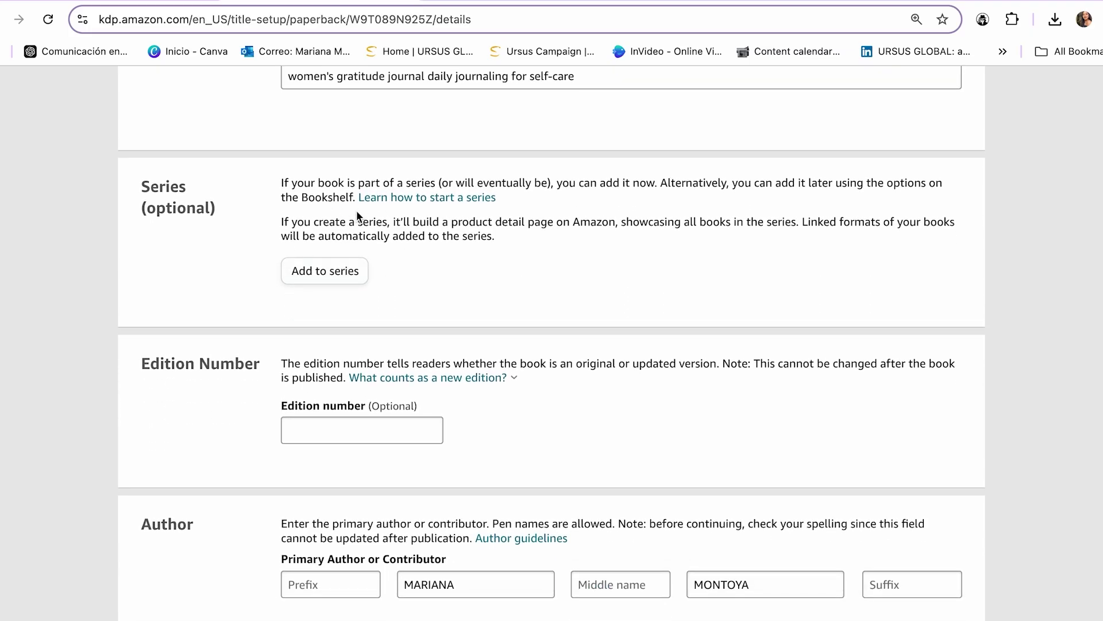
{"action": "scroll", "coordinate": [304, 316], "scroll_direction": "down", "scroll_amount": 3}
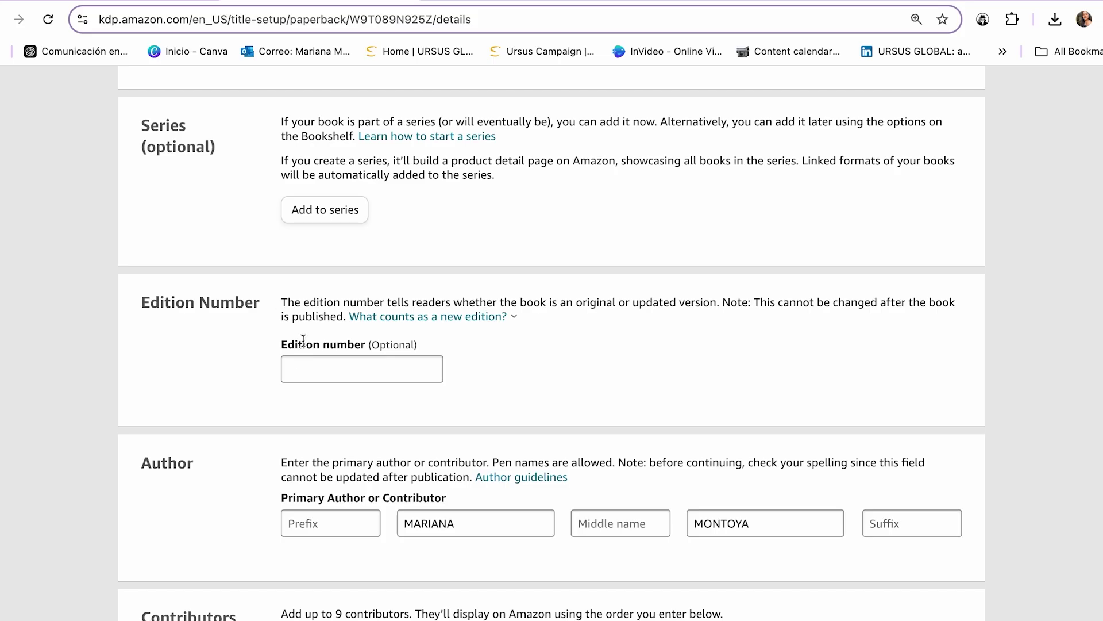
{"action": "scroll", "coordinate": [292, 304], "scroll_direction": "down", "scroll_amount": 5}
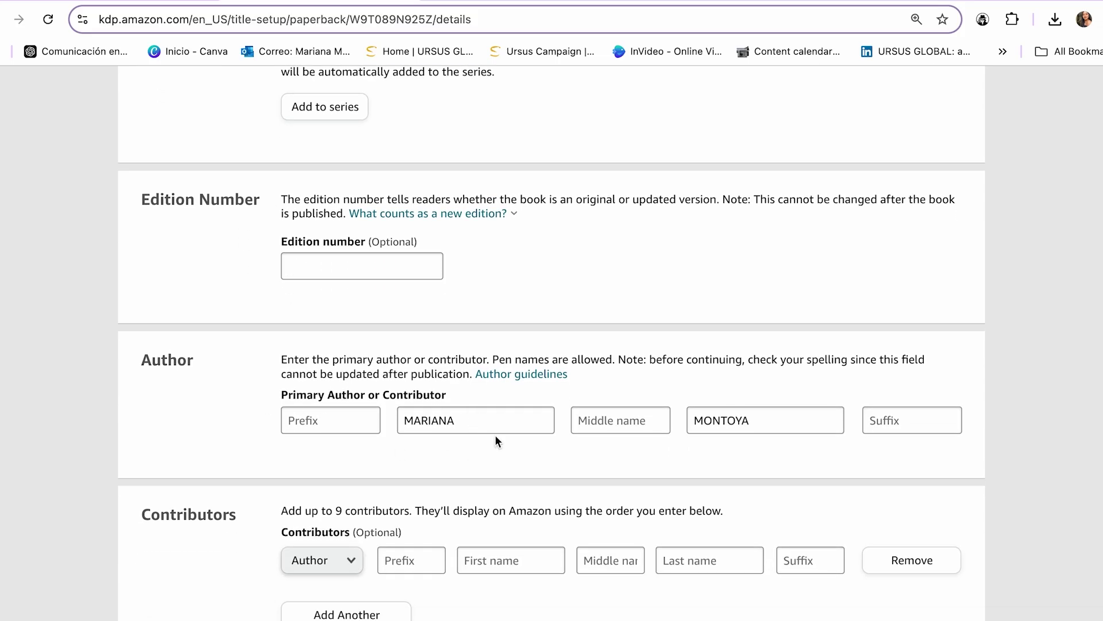
{"action": "scroll", "coordinate": [494, 431], "scroll_direction": "down", "scroll_amount": 1}
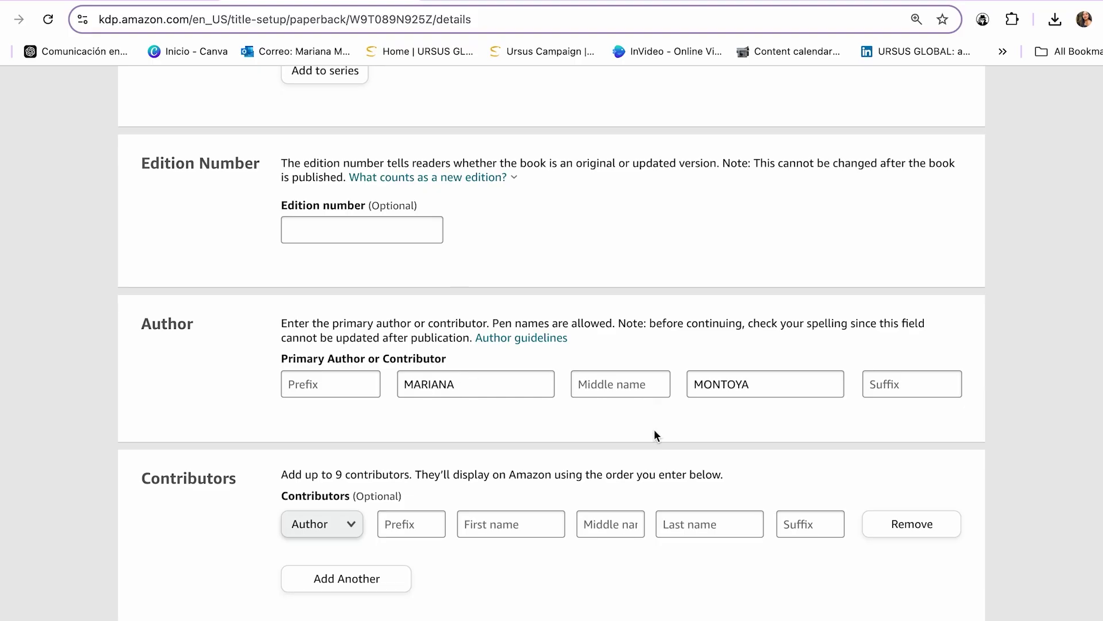
{"action": "scroll", "coordinate": [654, 430], "scroll_direction": "down", "scroll_amount": 4}
{"action": "scroll", "coordinate": [381, 411], "scroll_direction": "down", "scroll_amount": 1}
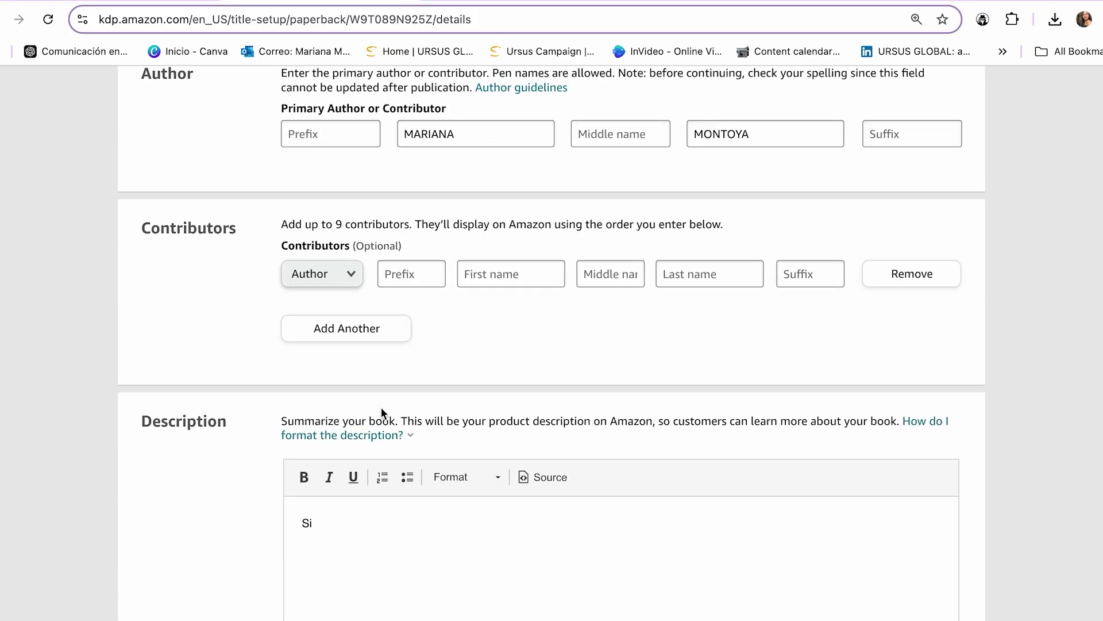
{"action": "scroll", "coordinate": [381, 407], "scroll_direction": "down", "scroll_amount": 1}
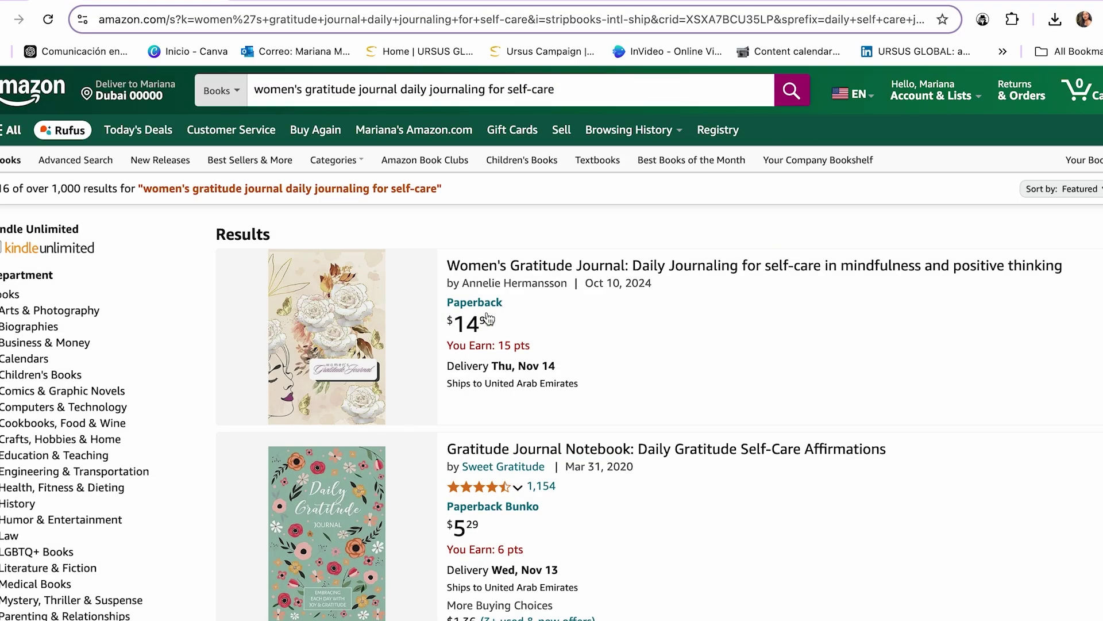
Look at the description of the first women's gratitude journal on Amazon, then return to the "daily self care journal for women" results
{"action": "left_click", "coordinate": [495, 268]}
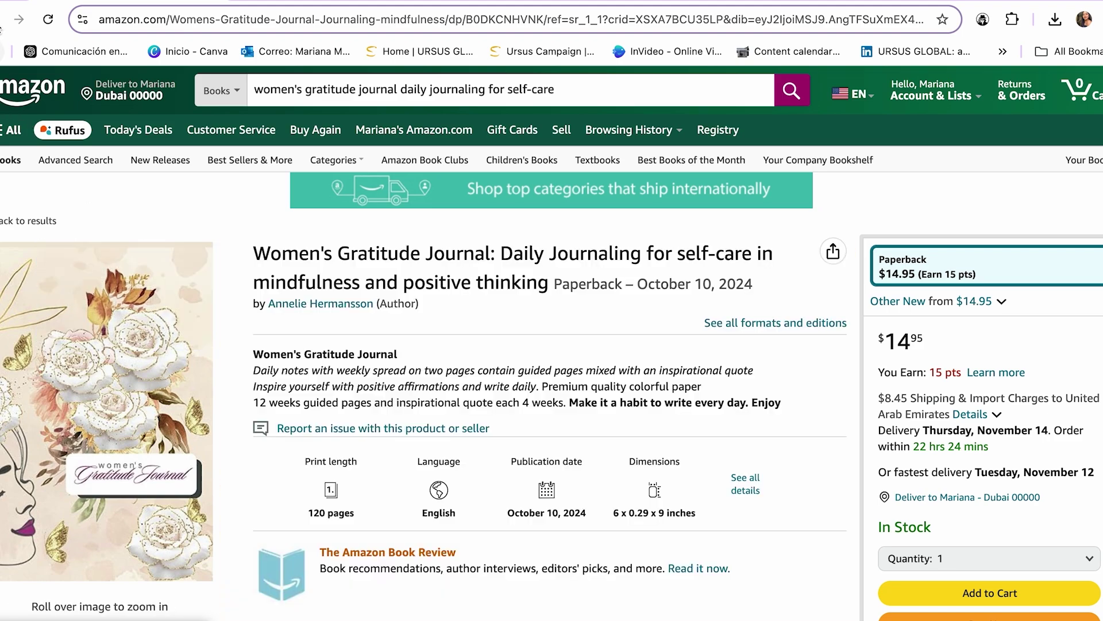
{"action": "left_click", "coordinate": [2, 19]}
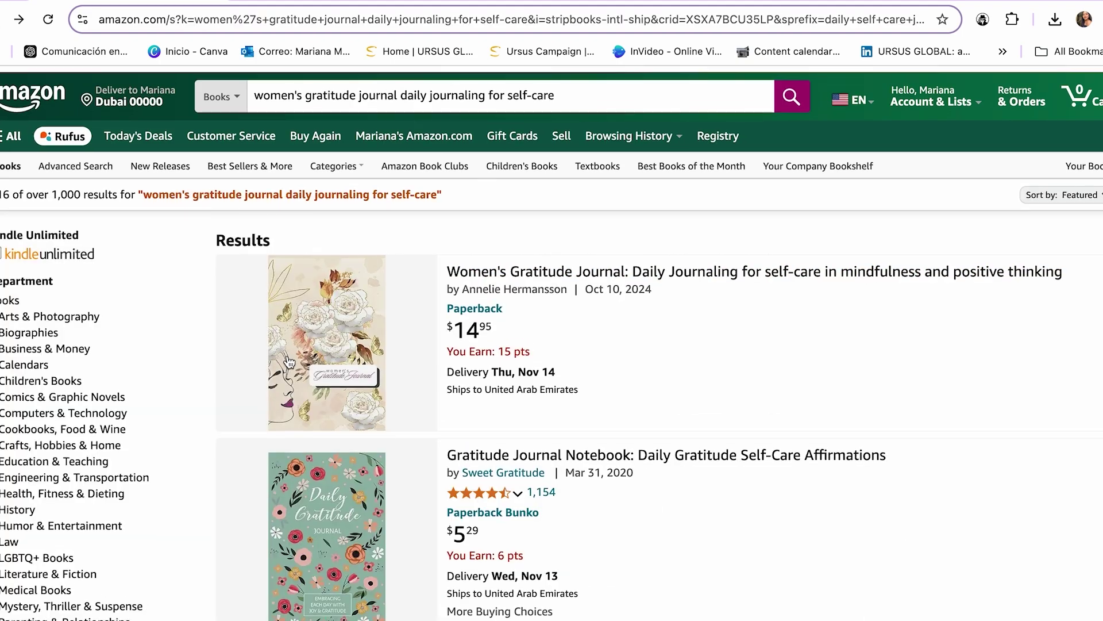
{"action": "scroll", "coordinate": [288, 354], "scroll_direction": "down", "scroll_amount": 5}
{"action": "scroll", "coordinate": [287, 361], "scroll_direction": "down", "scroll_amount": 5}
{"action": "key", "text": "alt+Left"}
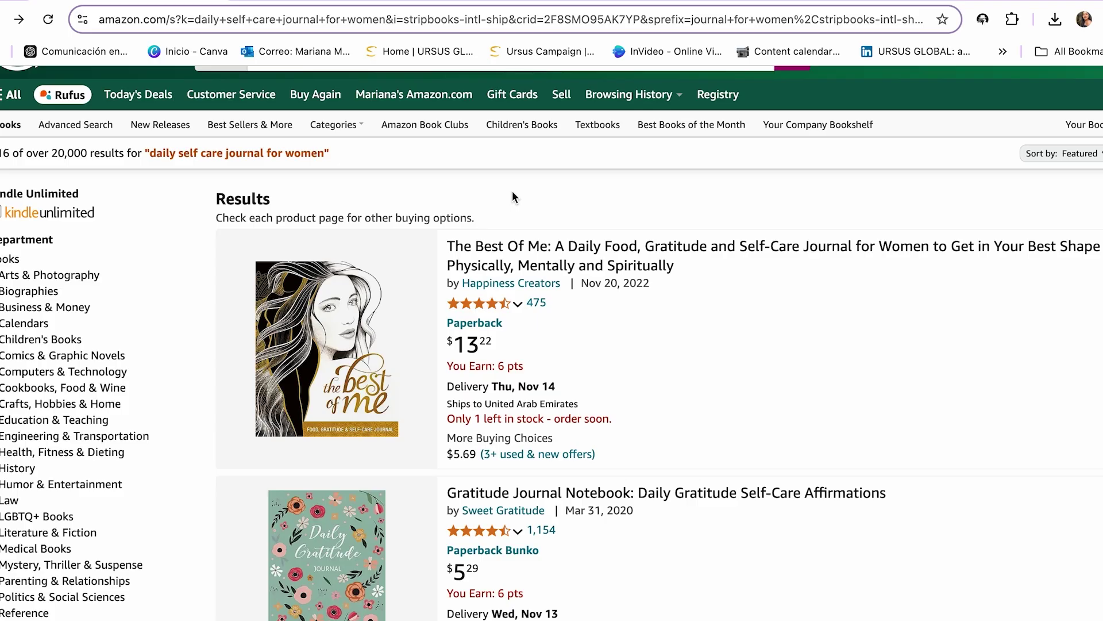
Check the prepared ChatGPT prompt, then copy the search phrase "daily self care journal for women" from Amazon
{"action": "left_click", "coordinate": [429, 1]}
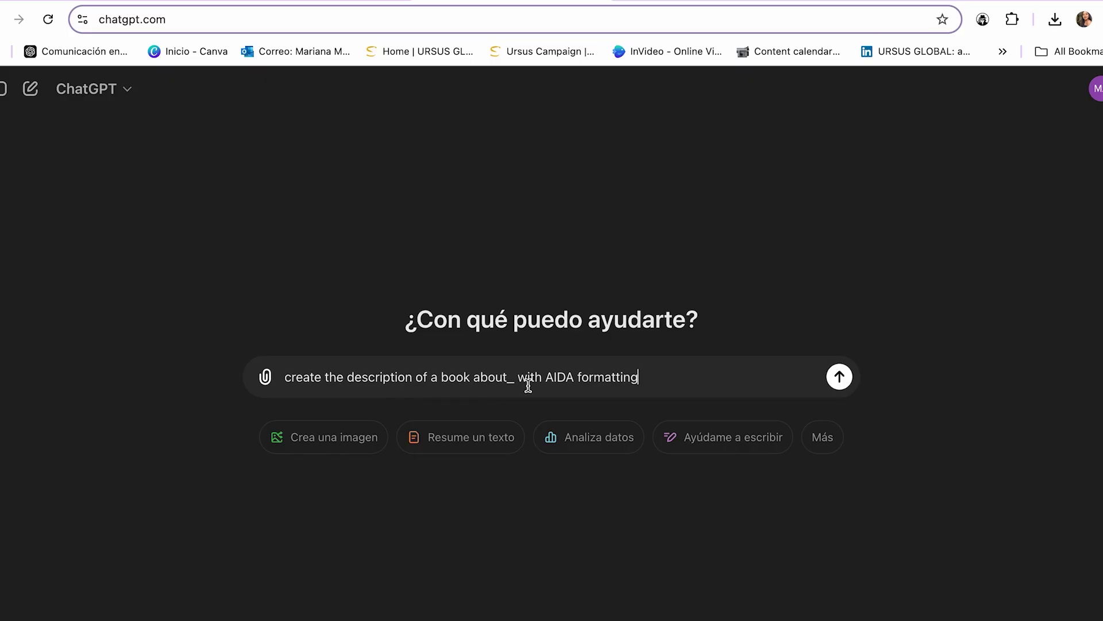
{"action": "left_click", "coordinate": [322, 1]}
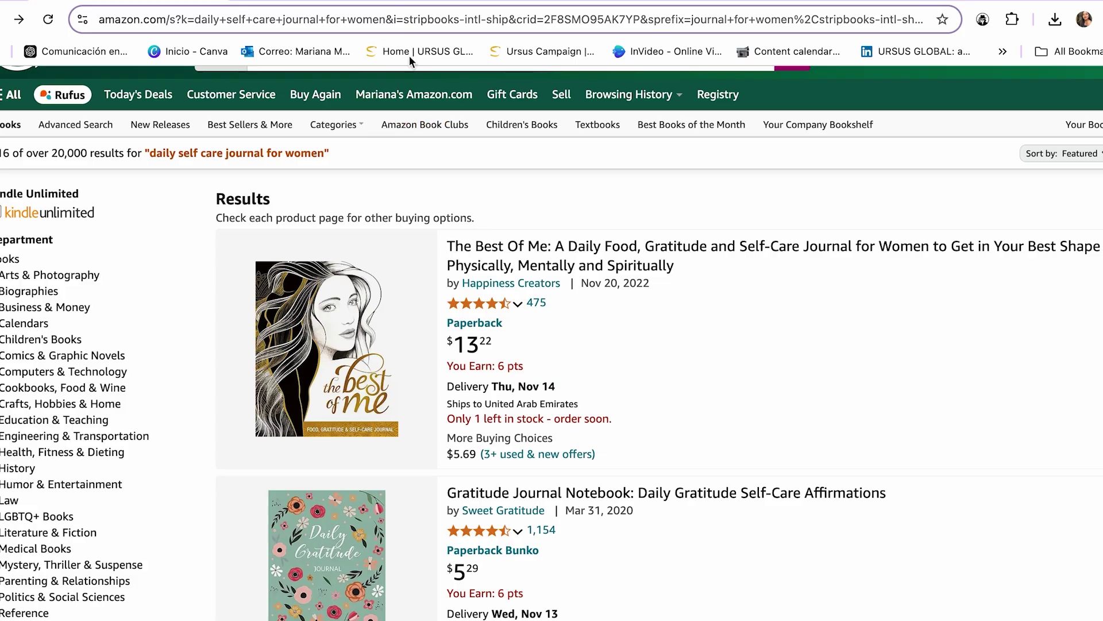
{"action": "scroll", "coordinate": [439, 190], "scroll_direction": "up", "scroll_amount": 1}
{"action": "left_click", "coordinate": [446, 87]}
{"action": "left_click", "coordinate": [238, 97]}
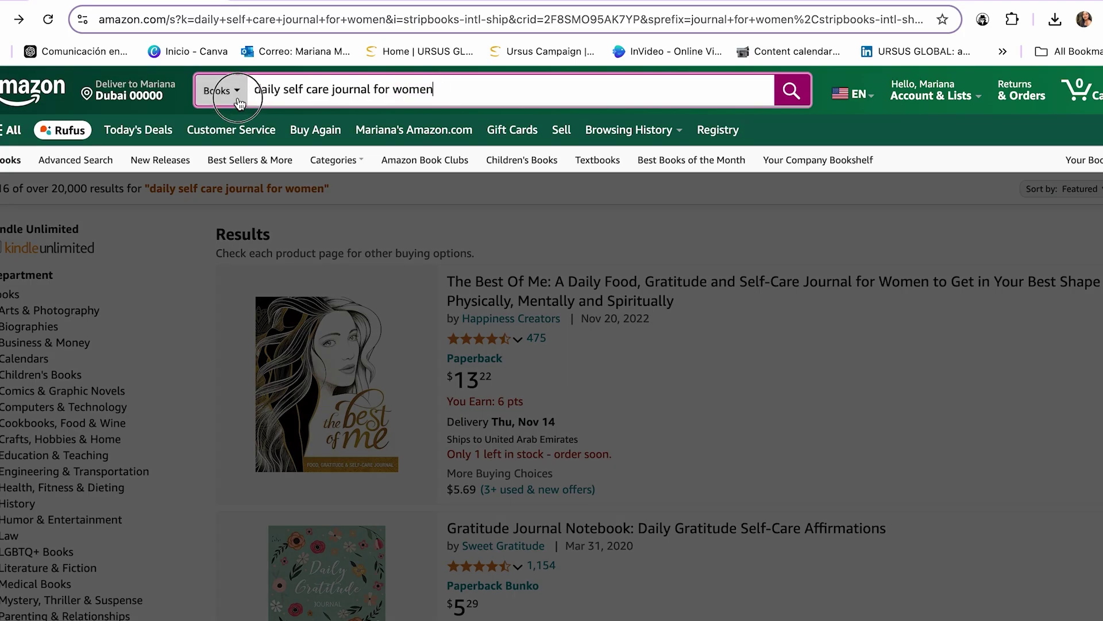
{"action": "left_click", "coordinate": [254, 81]}
{"action": "key", "text": "ctrl+c"}
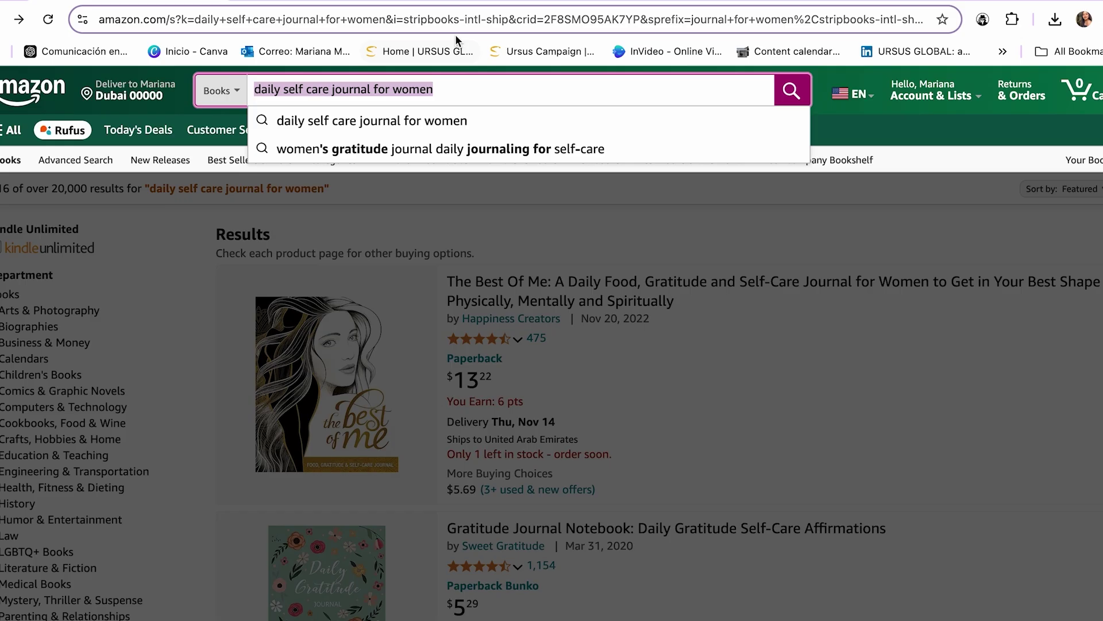
In ChatGPT, replace the prompt's blank with the copied phrase and submit "create the description of a book about daily self care journal for women with AIDA formatting"
{"action": "left_click", "coordinate": [492, 3]}
{"action": "left_click", "coordinate": [514, 378]}
{"action": "key", "text": "BackSpace"}
{"action": "key", "text": "ctrl+v"}
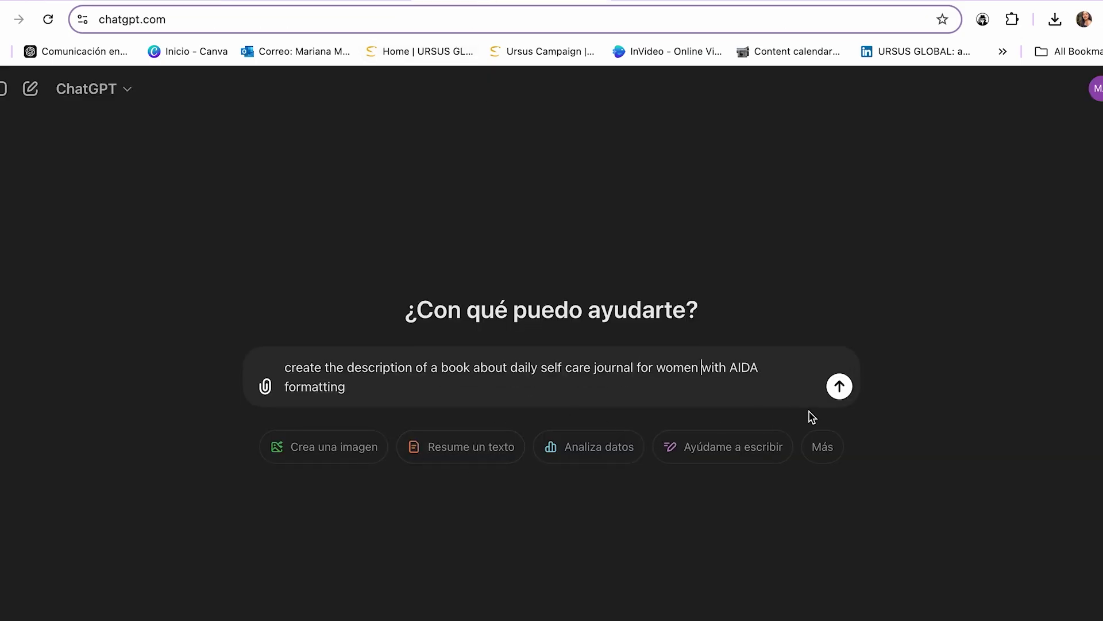
{"action": "left_click", "coordinate": [839, 386]}
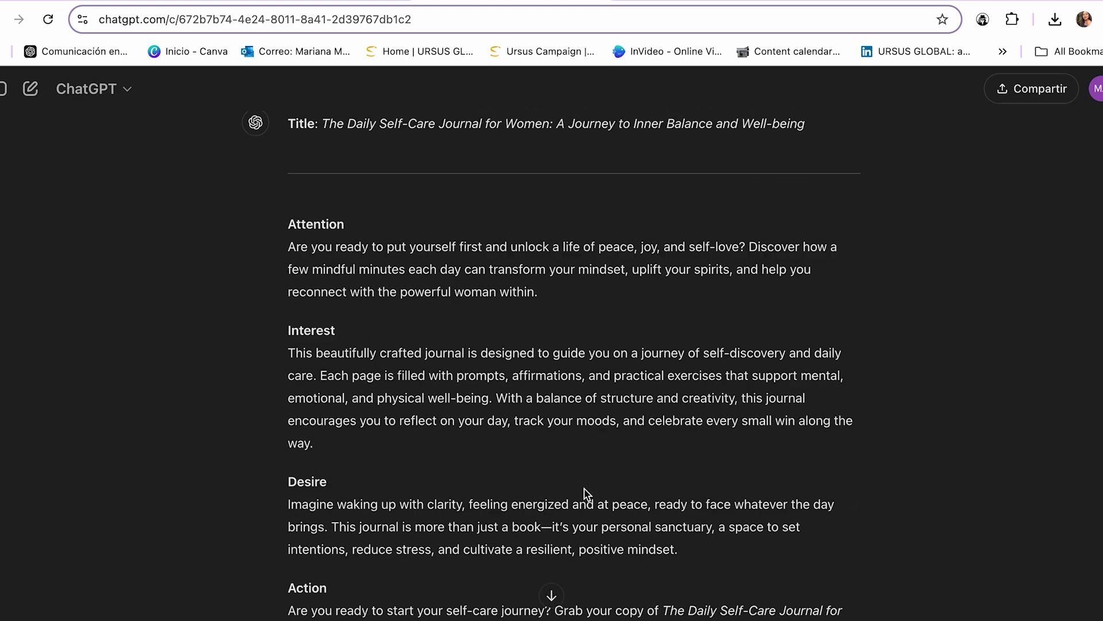
Read the generated text and copy its Attention and Interest paragraphs, without their headings, into the KDP book description
{"action": "scroll", "coordinate": [589, 560], "scroll_direction": "up", "scroll_amount": 3}
{"action": "scroll", "coordinate": [589, 561], "scroll_direction": "up", "scroll_amount": 1}
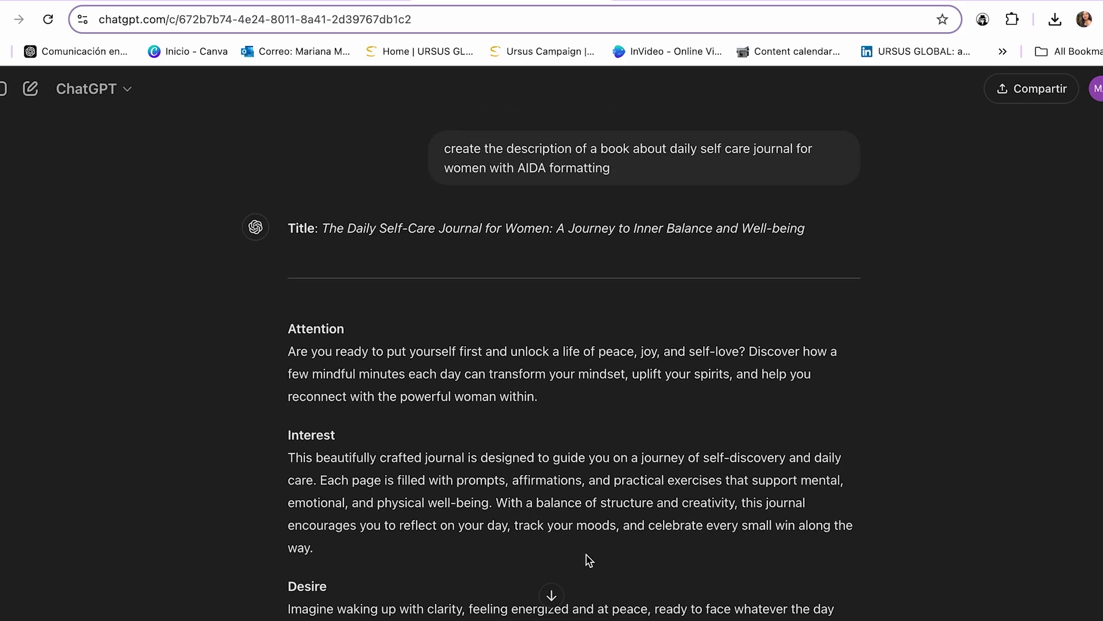
{"action": "scroll", "coordinate": [589, 561], "scroll_direction": "down", "scroll_amount": 1}
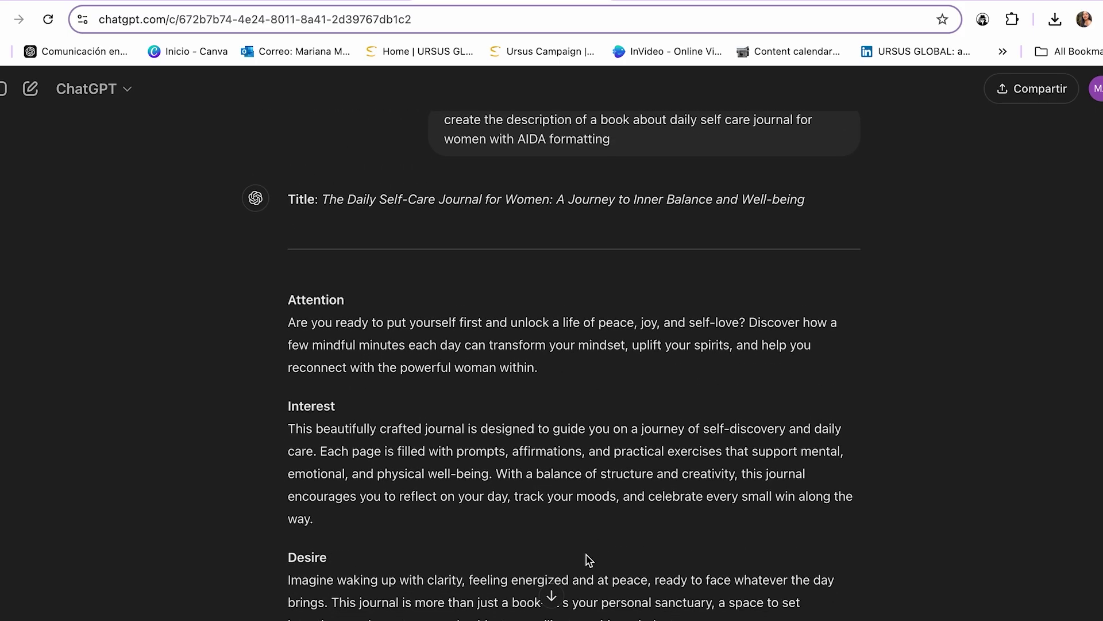
{"action": "scroll", "coordinate": [598, 506], "scroll_direction": "down", "scroll_amount": 5}
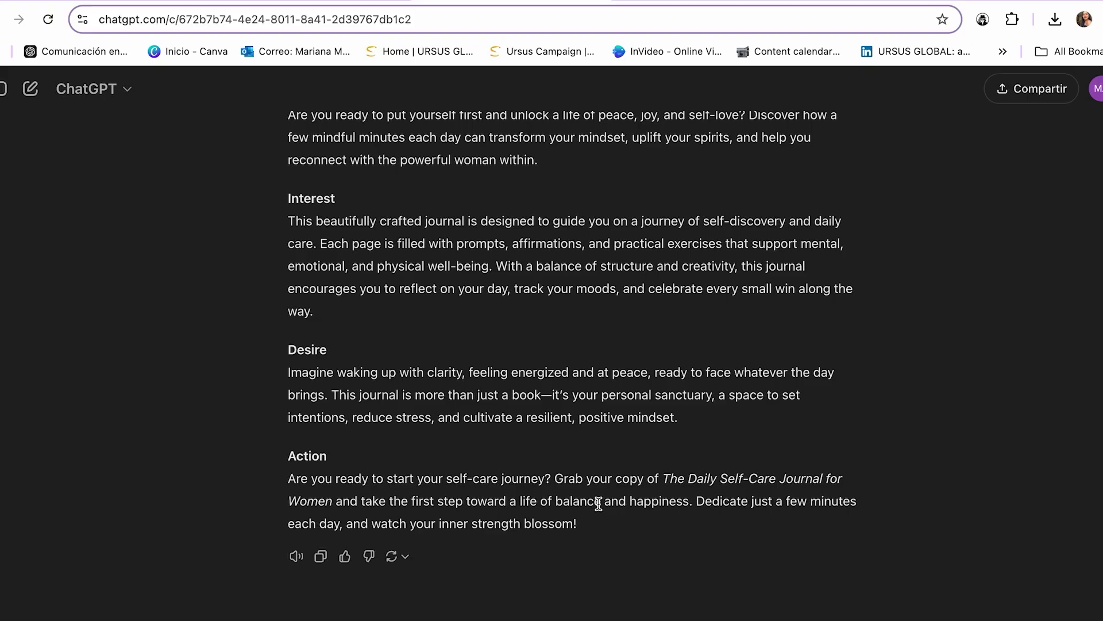
{"action": "scroll", "coordinate": [598, 504], "scroll_direction": "up", "scroll_amount": 3}
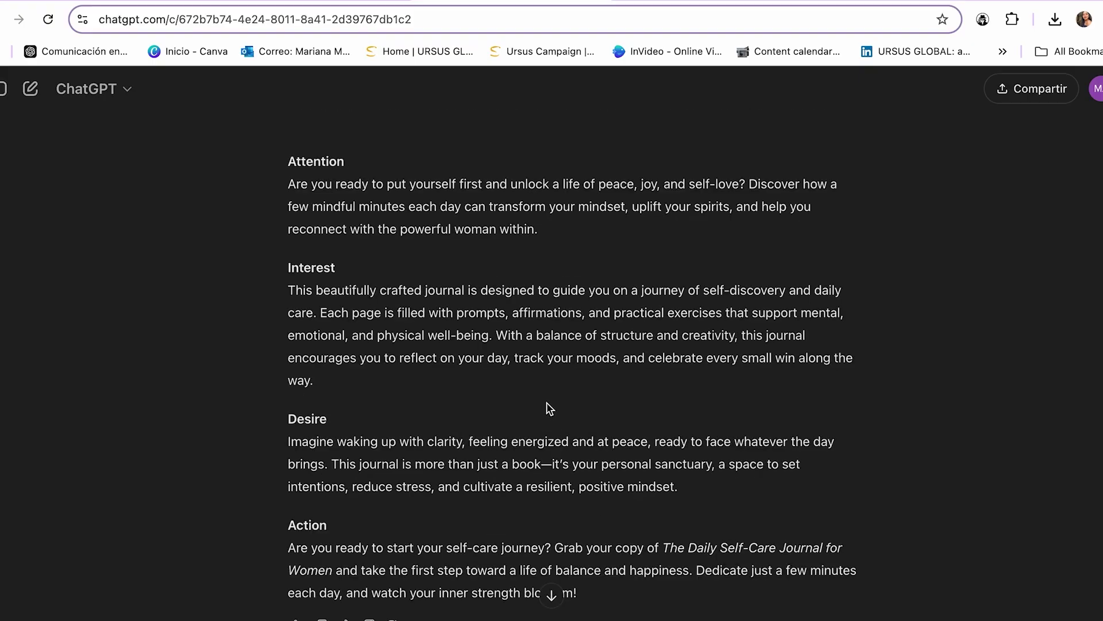
{"action": "left_click_drag", "start_coordinate": [289, 182], "coordinate": [496, 253]}
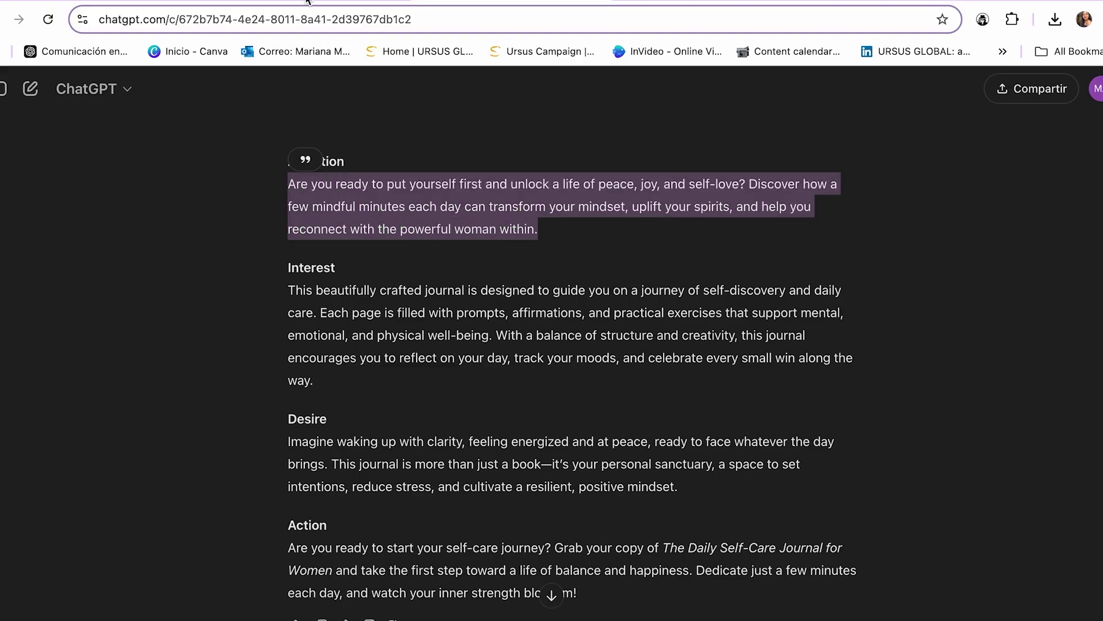
{"action": "left_click", "coordinate": [270, 1]}
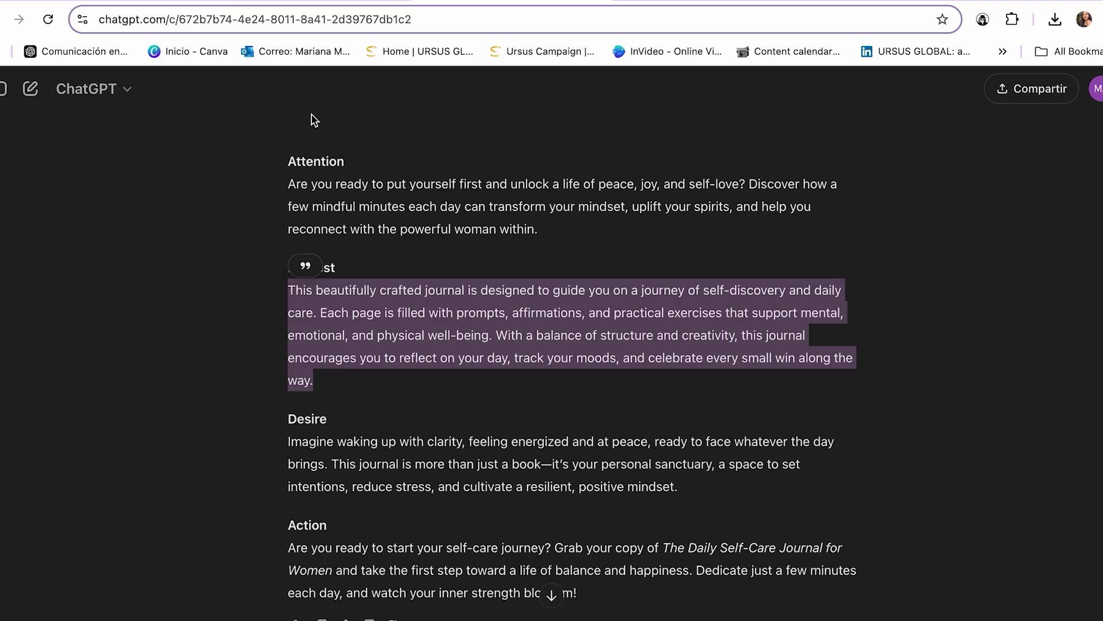
{"action": "left_click", "coordinate": [317, 5]}
{"action": "type", "text": "This beautifully crafted journal is designed to guide you on a journey of self-discovery and daily care. Each page is filled with prompts, affirmations, and practical exercises that support mental, emotional, and physical well-being. With a balance of structure and creativity, this journal encourages you to reflect on your day, track your moods, and celebrate every small win along the way."}
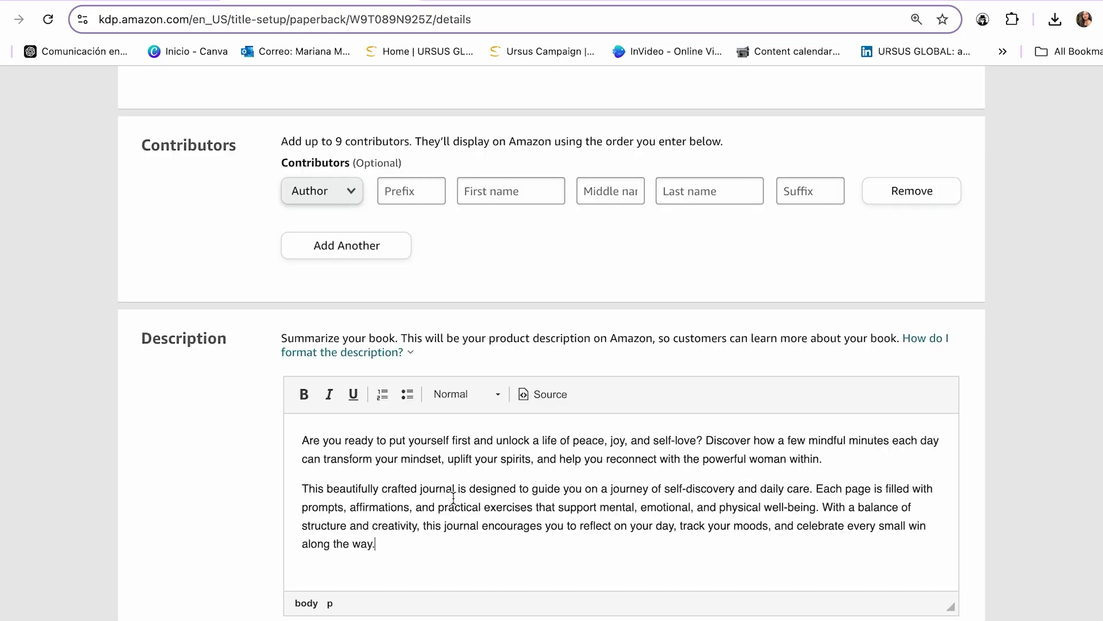
Check the publishing rights and primary audience settings and choose Amazon.com as the primary marketplace
{"action": "scroll", "coordinate": [261, 426], "scroll_direction": "down", "scroll_amount": 5}
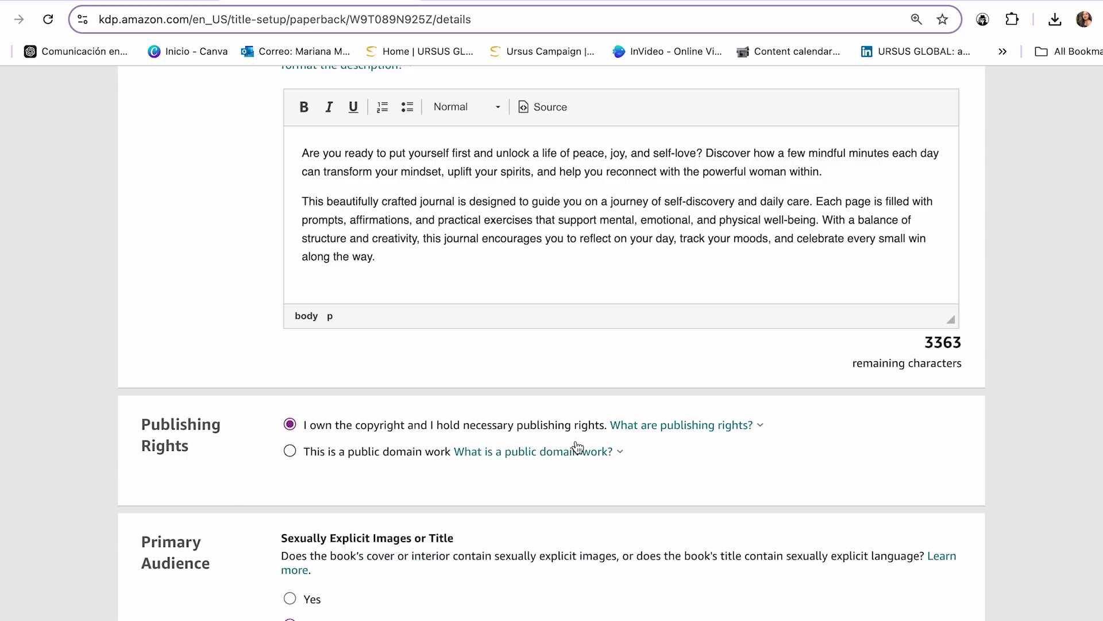
{"action": "scroll", "coordinate": [577, 447], "scroll_direction": "down", "scroll_amount": 3}
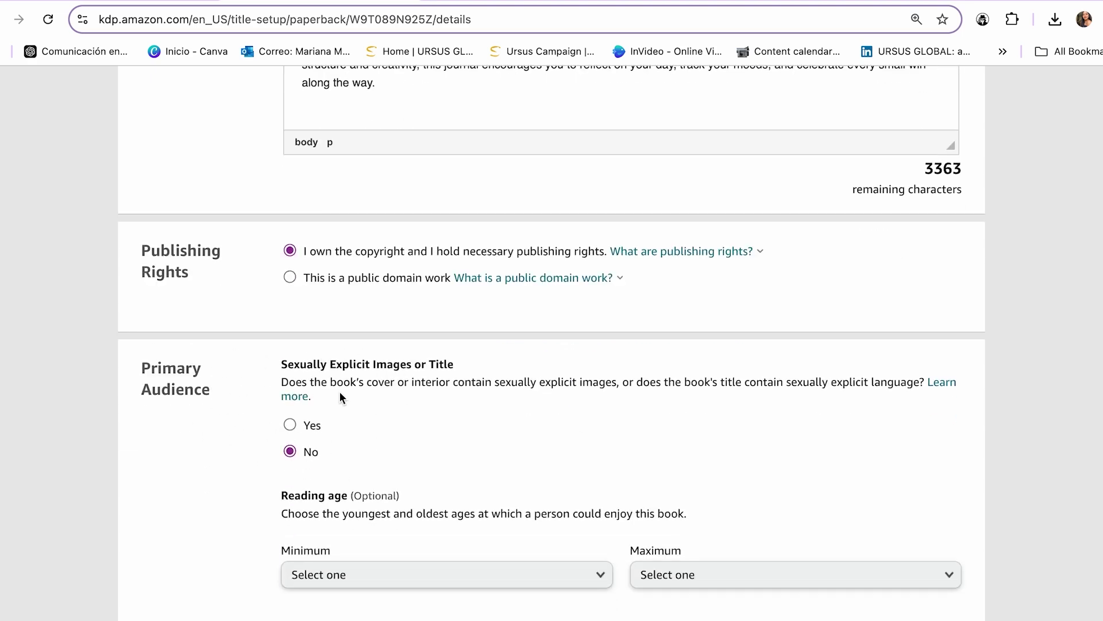
{"action": "scroll", "coordinate": [339, 391], "scroll_direction": "down", "scroll_amount": 2}
{"action": "scroll", "coordinate": [291, 380], "scroll_direction": "down", "scroll_amount": 5}
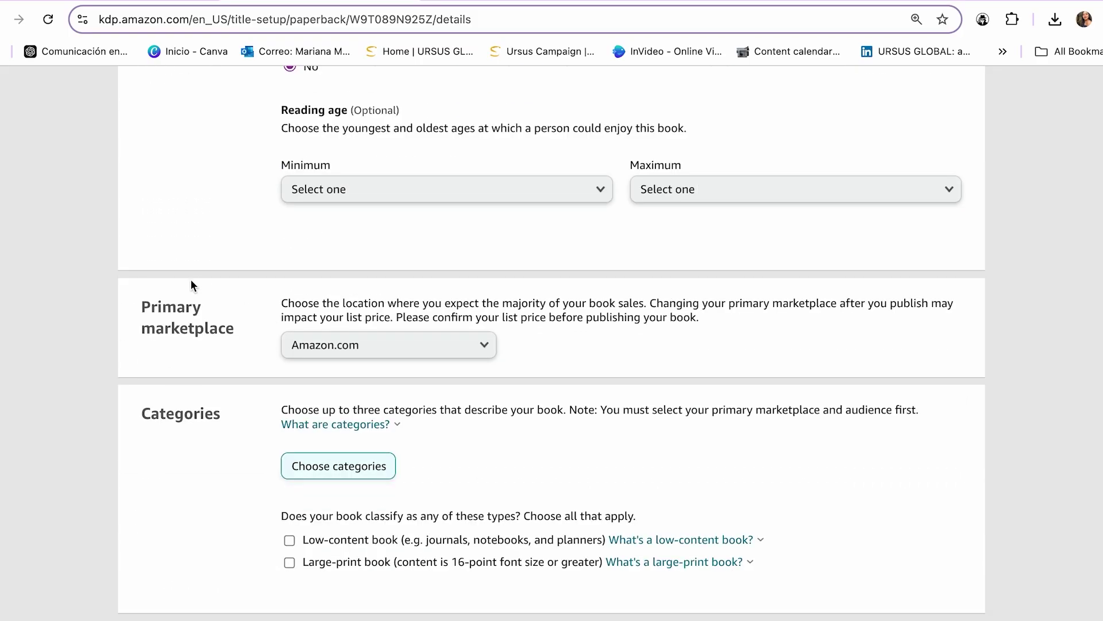
{"action": "left_click", "coordinate": [374, 353]}
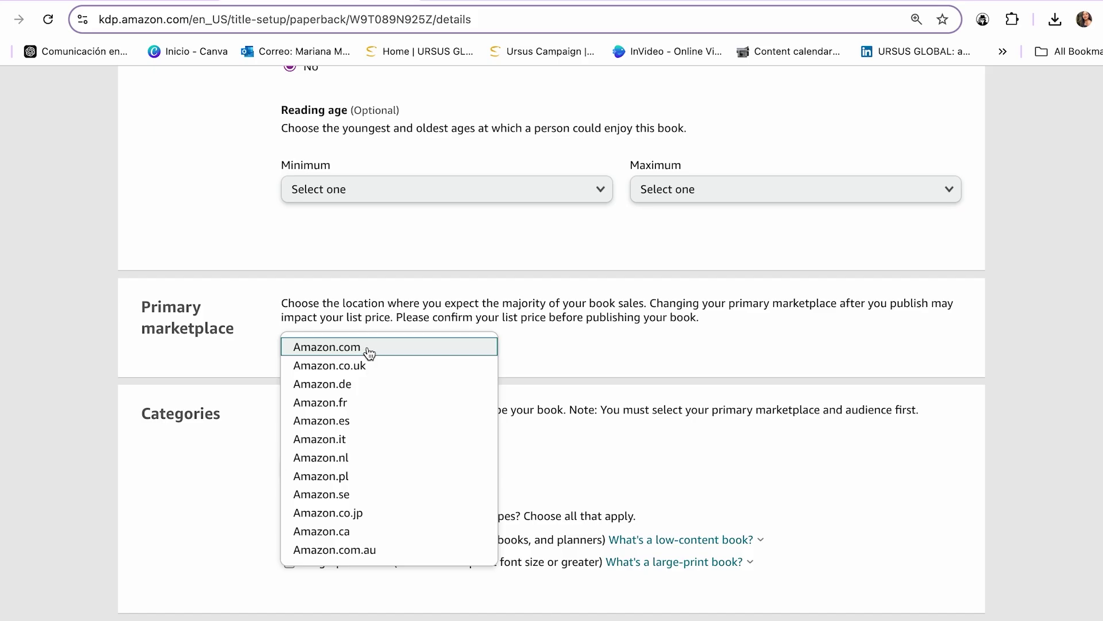
{"action": "left_click", "coordinate": [370, 348]}
Open the book's category selection and choose Self-Help as the category
{"action": "scroll", "coordinate": [186, 396], "scroll_direction": "down", "scroll_amount": 1}
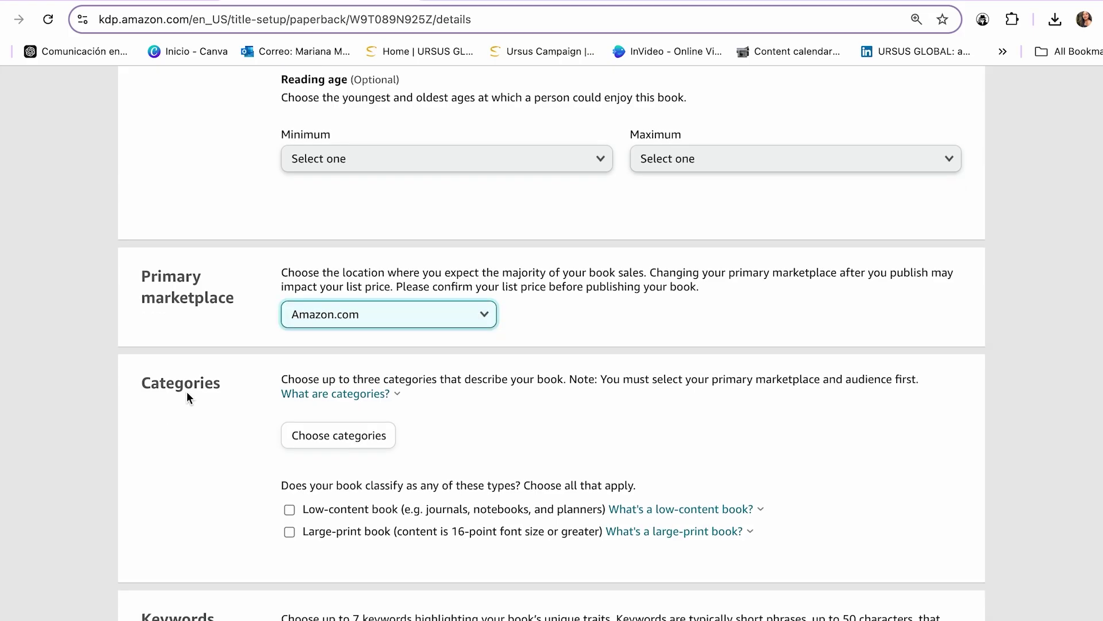
{"action": "left_click", "coordinate": [326, 435]}
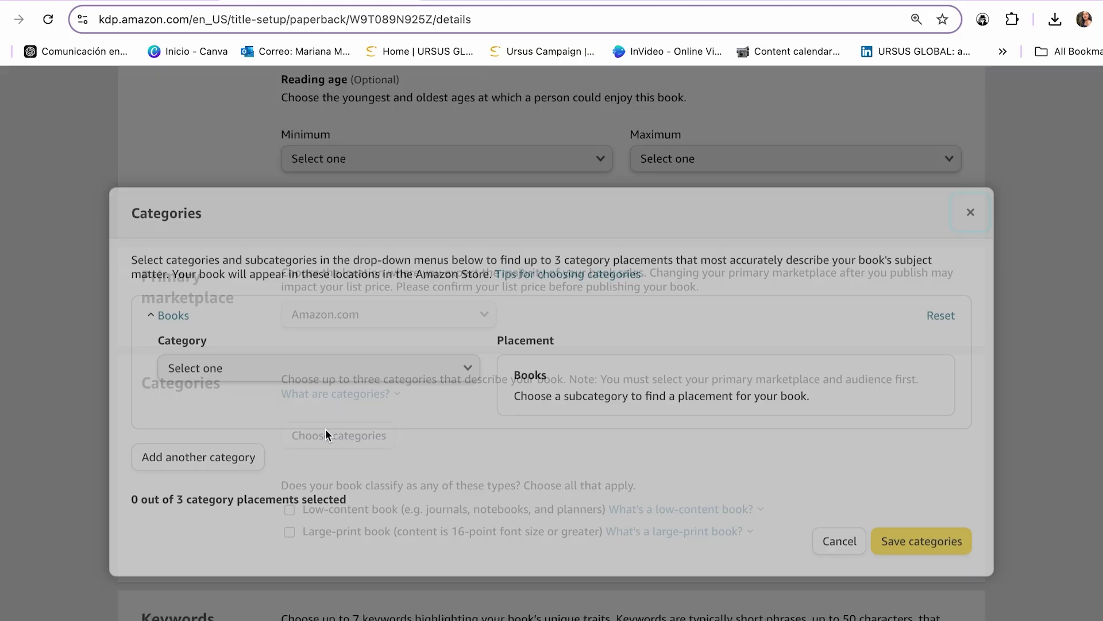
{"action": "left_click", "coordinate": [301, 369]}
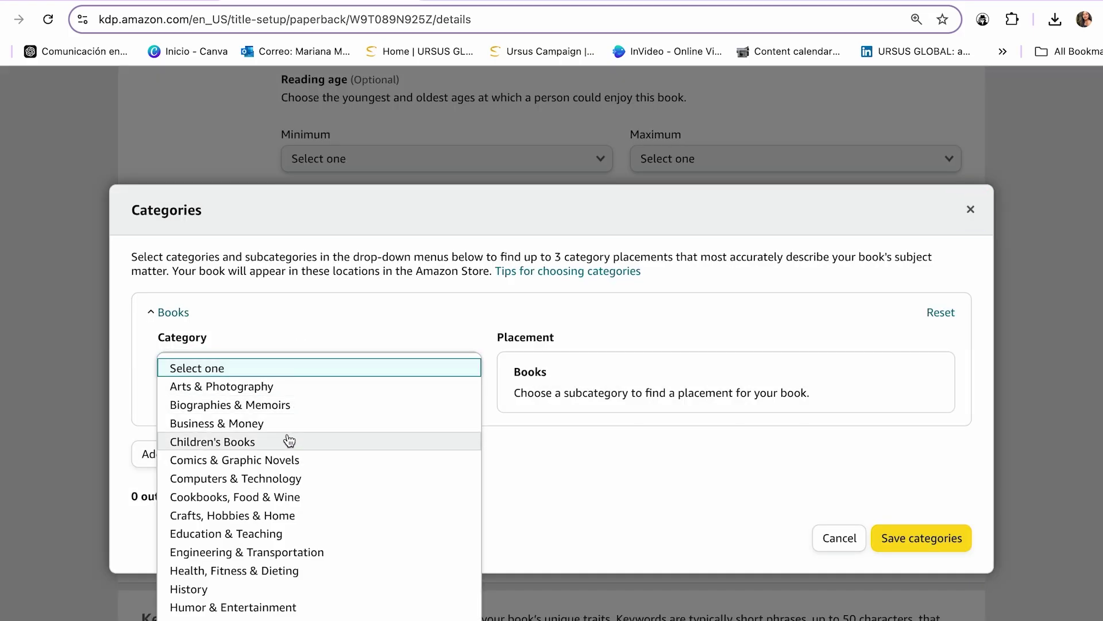
{"action": "scroll", "coordinate": [290, 439], "scroll_direction": "down", "scroll_amount": 4}
{"action": "left_click", "coordinate": [259, 568]}
{"action": "scroll", "coordinate": [512, 526], "scroll_direction": "down", "scroll_amount": 1}
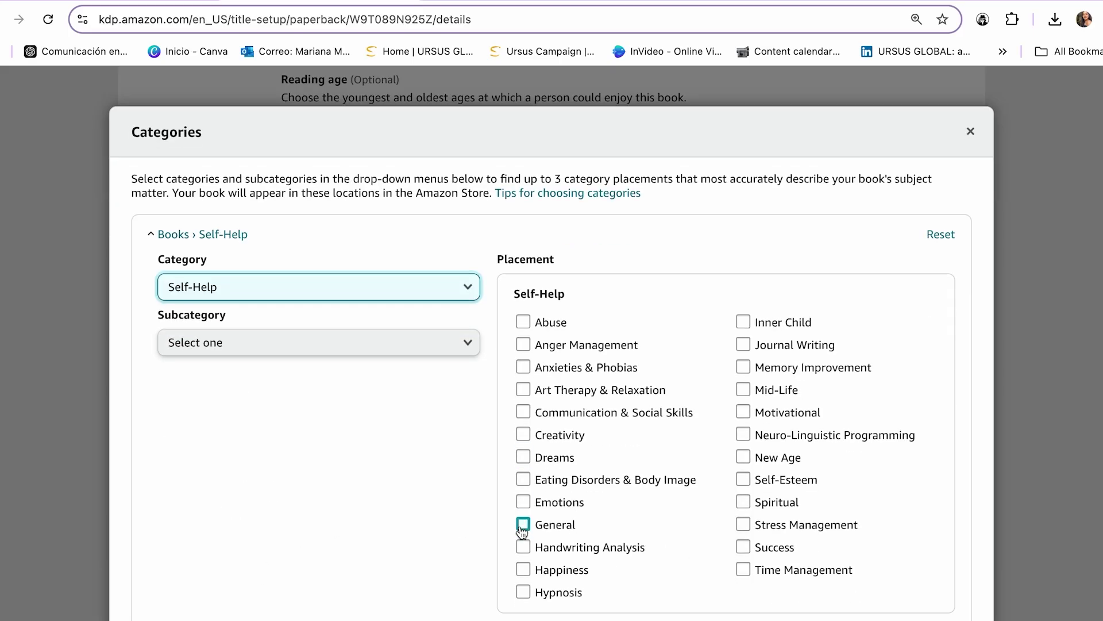
Select the Dreams, Creativity and Handwriting Analysis placements under Self-Help and save the categories
{"action": "left_click", "coordinate": [523, 457]}
{"action": "left_click", "coordinate": [523, 435]}
{"action": "scroll", "coordinate": [528, 540], "scroll_direction": "down", "scroll_amount": 1}
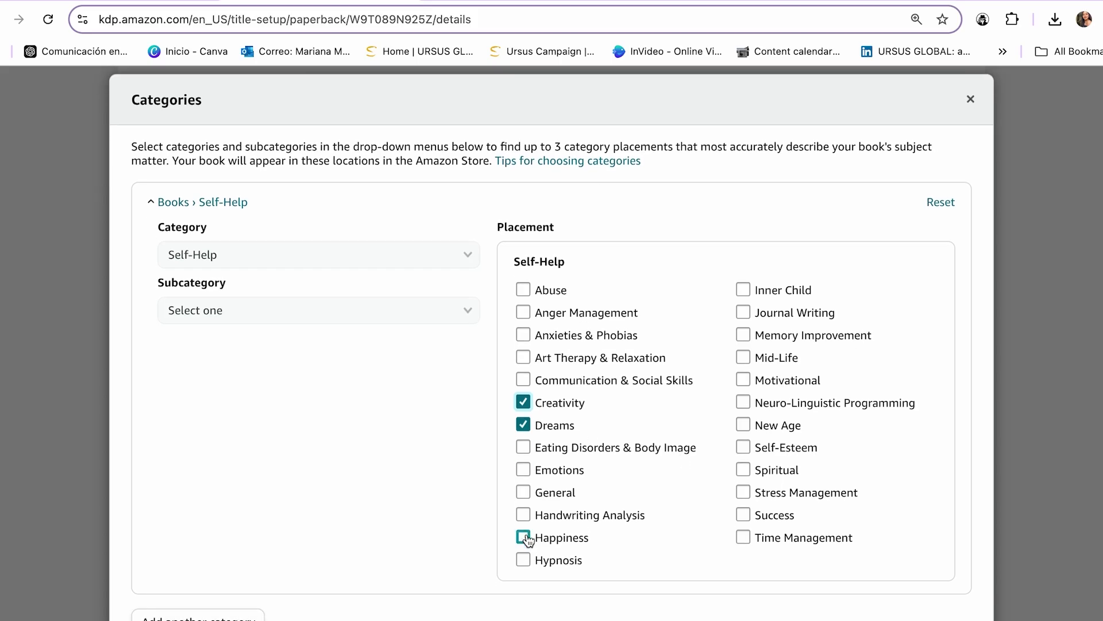
{"action": "left_click", "coordinate": [523, 515]}
{"action": "scroll", "coordinate": [523, 522], "scroll_direction": "down", "scroll_amount": 4}
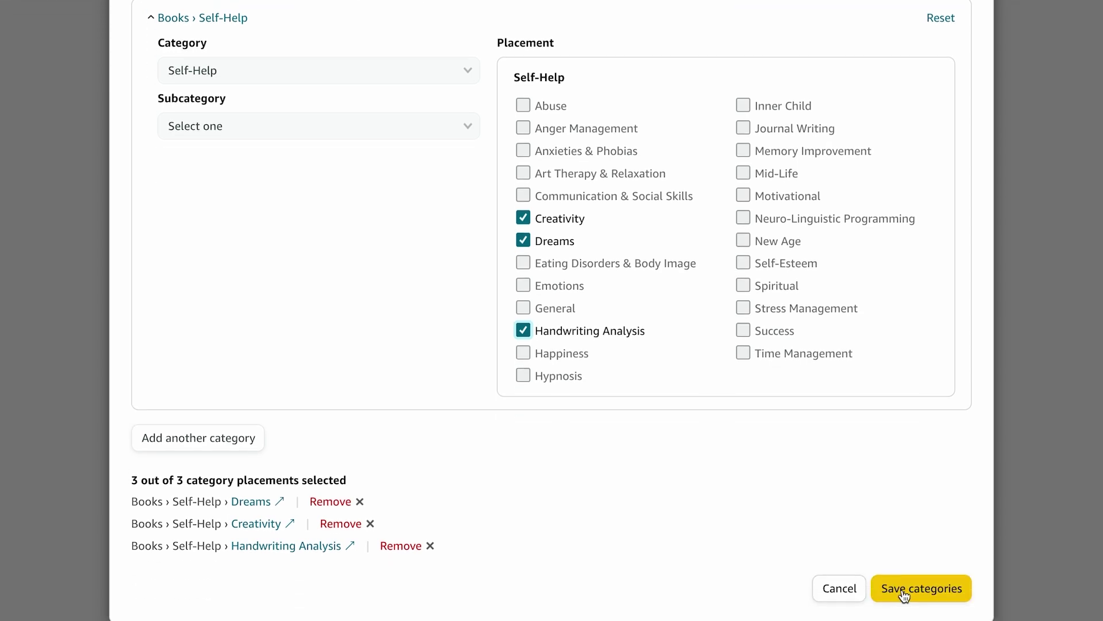
{"action": "left_click", "coordinate": [901, 587]}
{"action": "scroll", "coordinate": [513, 285], "scroll_direction": "down", "scroll_amount": 2}
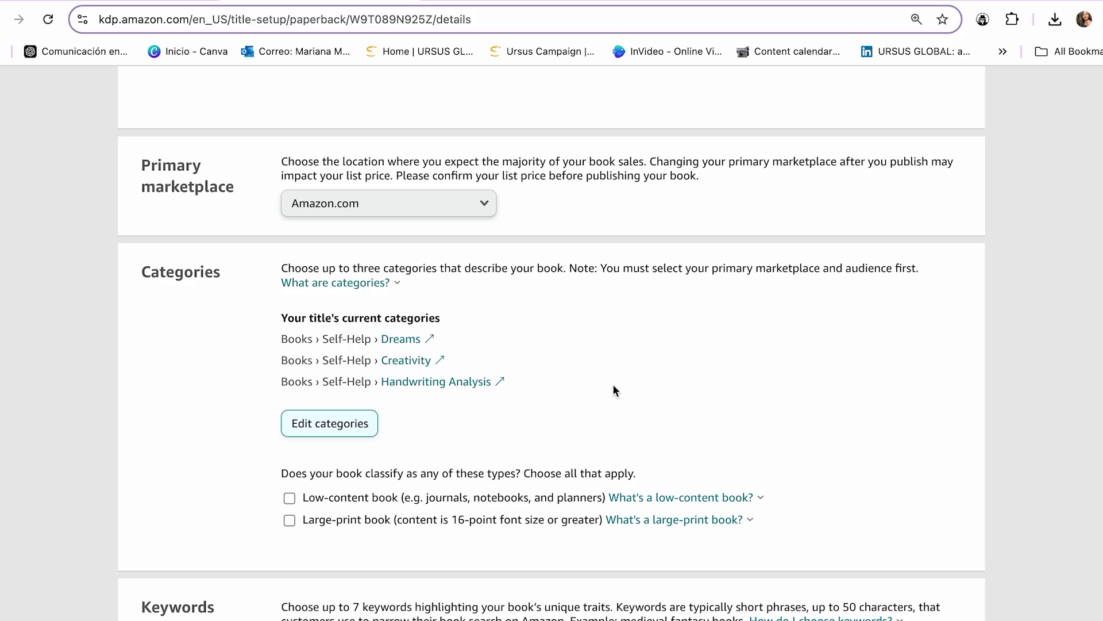
Go to the Amazon Books search, shorten the query and search for the suggested phrase "self care journal for women"
{"action": "scroll", "coordinate": [613, 386], "scroll_direction": "down", "scroll_amount": 6}
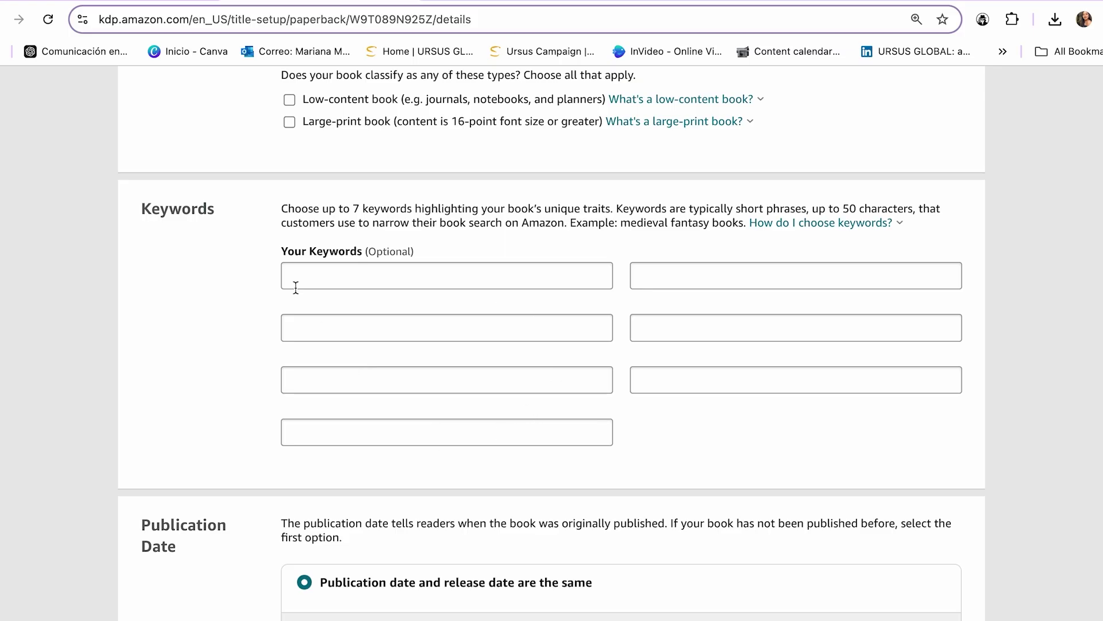
{"action": "left_click", "coordinate": [170, 4]}
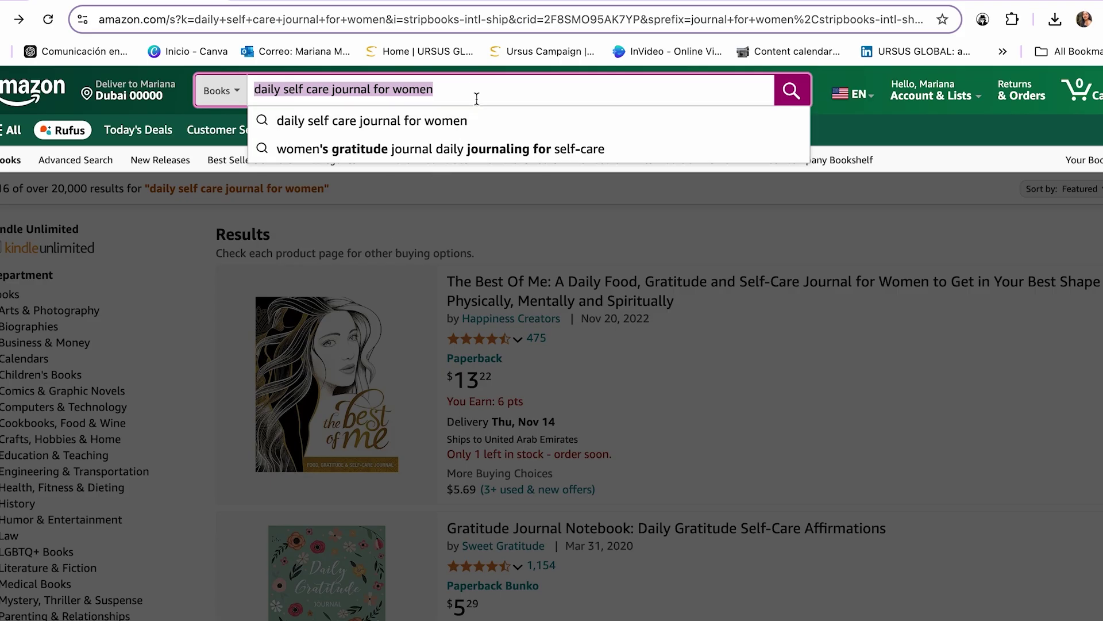
{"action": "left_click", "coordinate": [449, 93]}
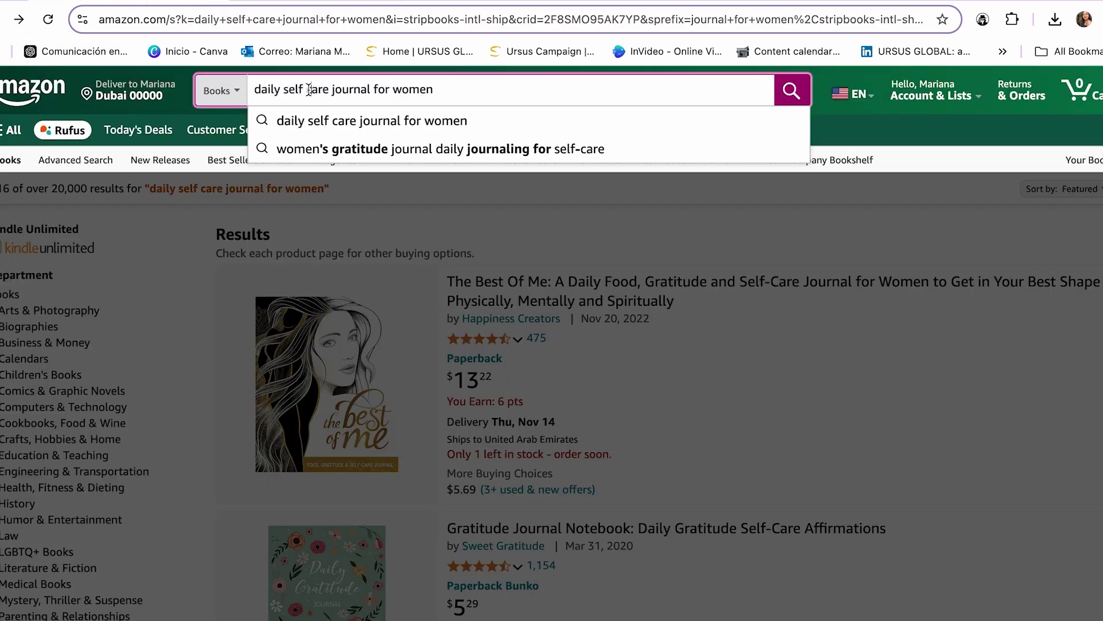
{"action": "left_click_drag", "start_coordinate": [303, 89], "coordinate": [254, 86]}
{"action": "key", "text": "BackSpace"}
{"action": "key", "text": "Delete"}
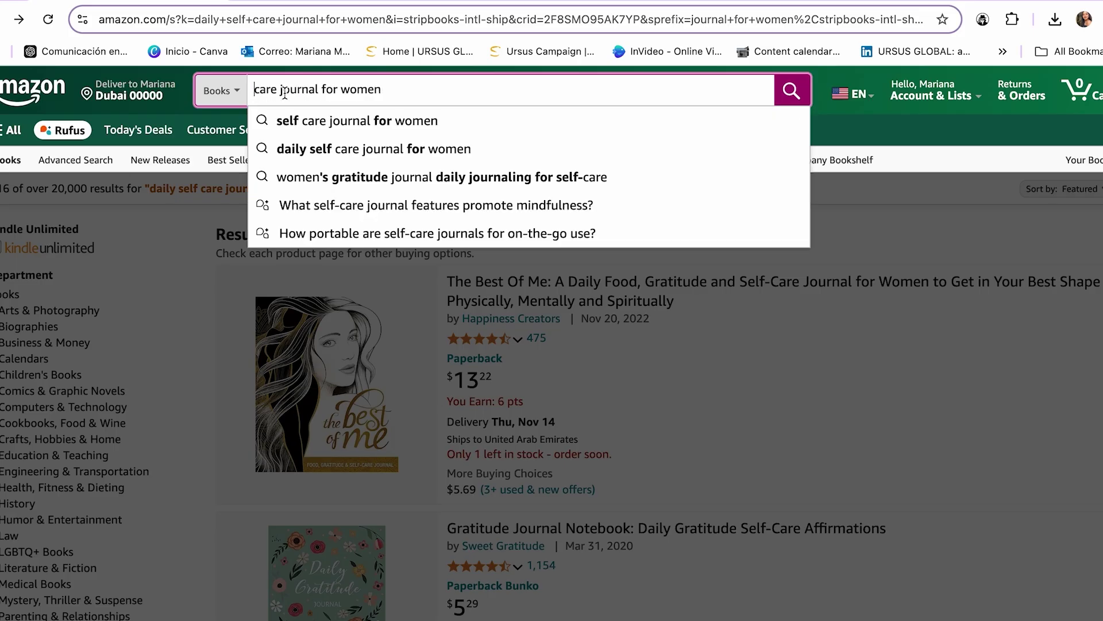
{"action": "left_click", "coordinate": [370, 131]}
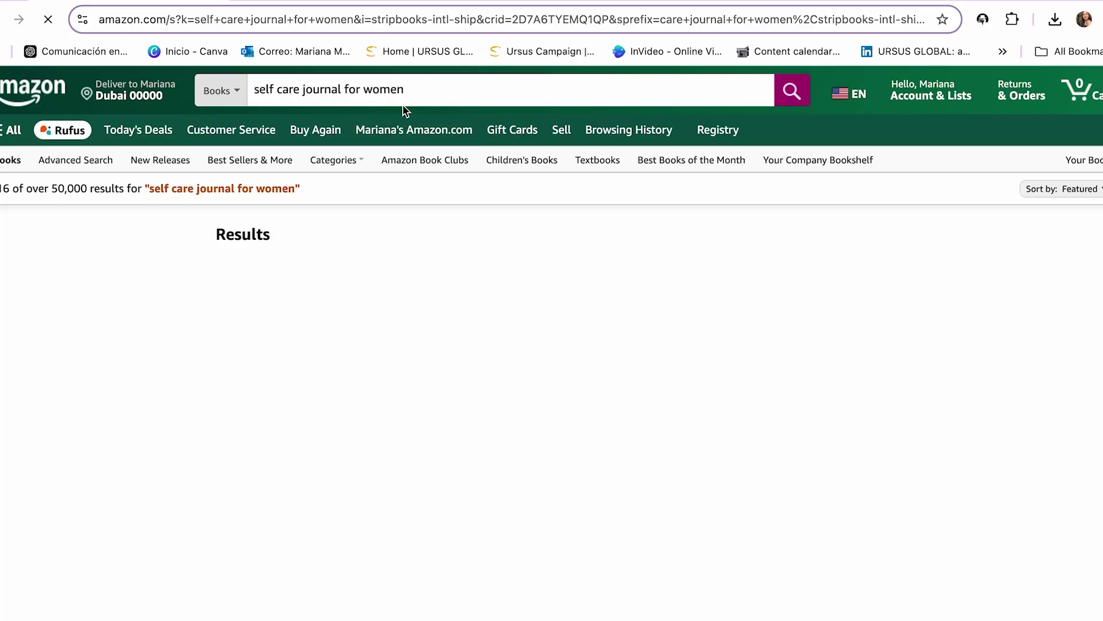
Copy the Amazon search phrase "self care journal for women" into the first keyword field of the KDP book details
{"action": "left_click_drag", "start_coordinate": [406, 91], "coordinate": [253, 92]}
{"action": "key", "text": "ctrl+c"}
{"action": "left_click", "coordinate": [305, 5]}
{"action": "left_click", "coordinate": [331, 276]}
{"action": "key", "text": "ctrl+v"}
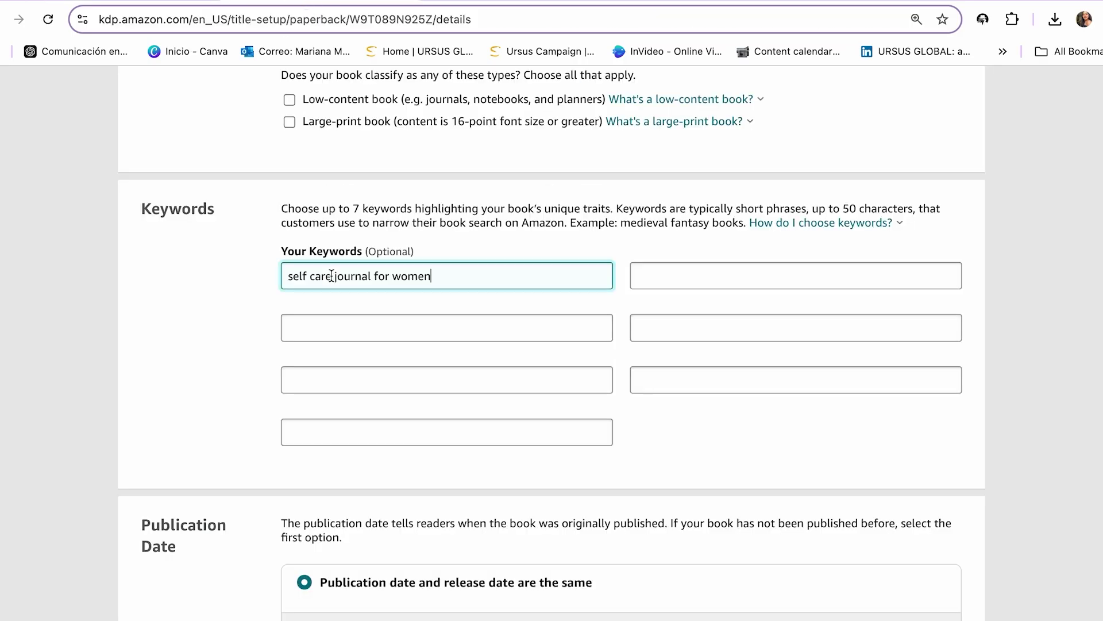
Back on Amazon, change the query to "journal for women self" and search for the suggestion "self love journal for women"
{"action": "left_click", "coordinate": [154, 3]}
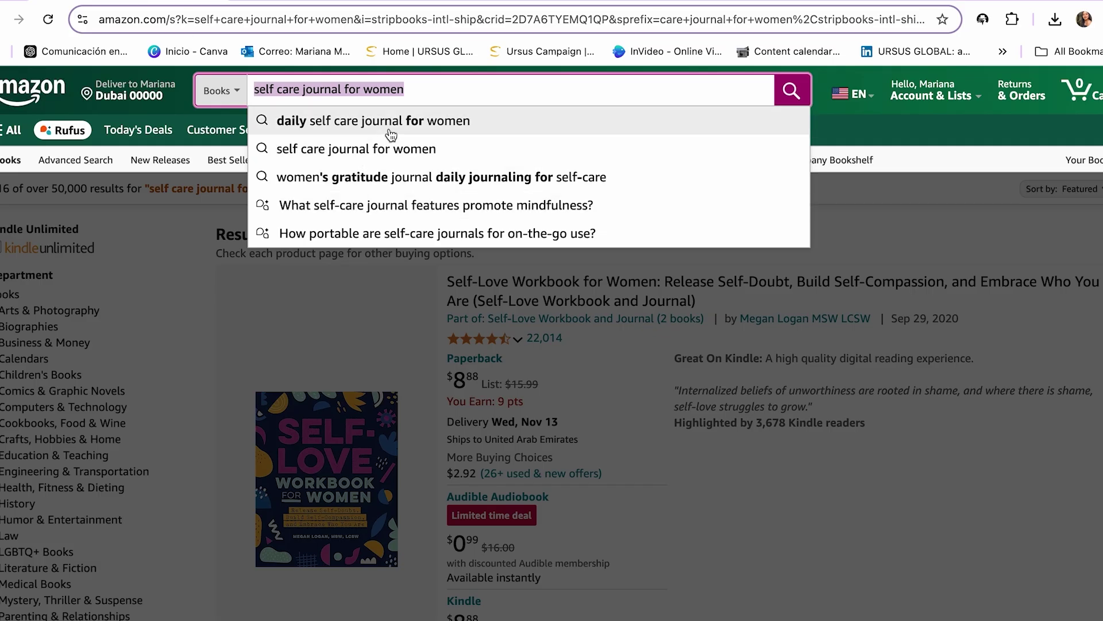
{"action": "left_click", "coordinate": [299, 91]}
{"action": "left_click_drag", "start_coordinate": [299, 91], "coordinate": [252, 91]}
{"action": "key", "text": "BackSpace"}
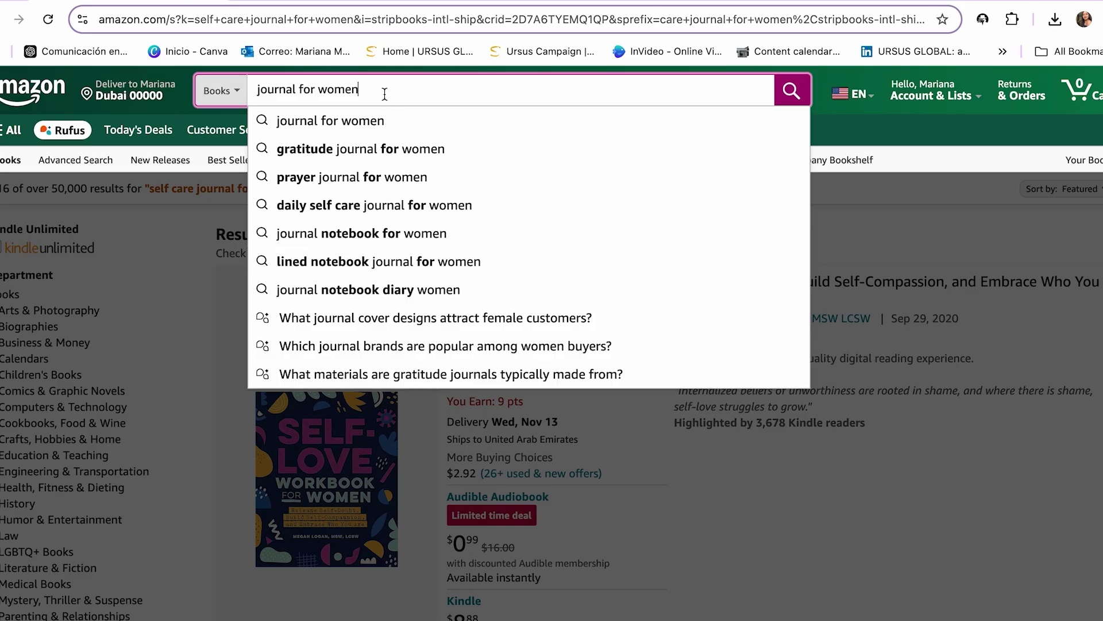
{"action": "type", "text": "self"}
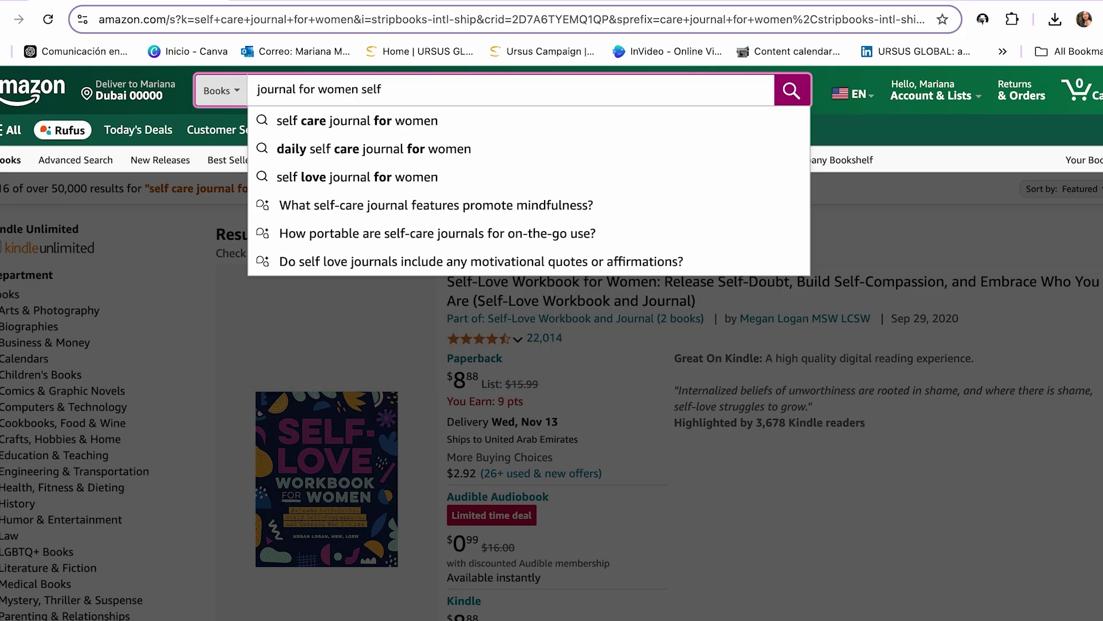
{"action": "left_click", "coordinate": [465, 183]}
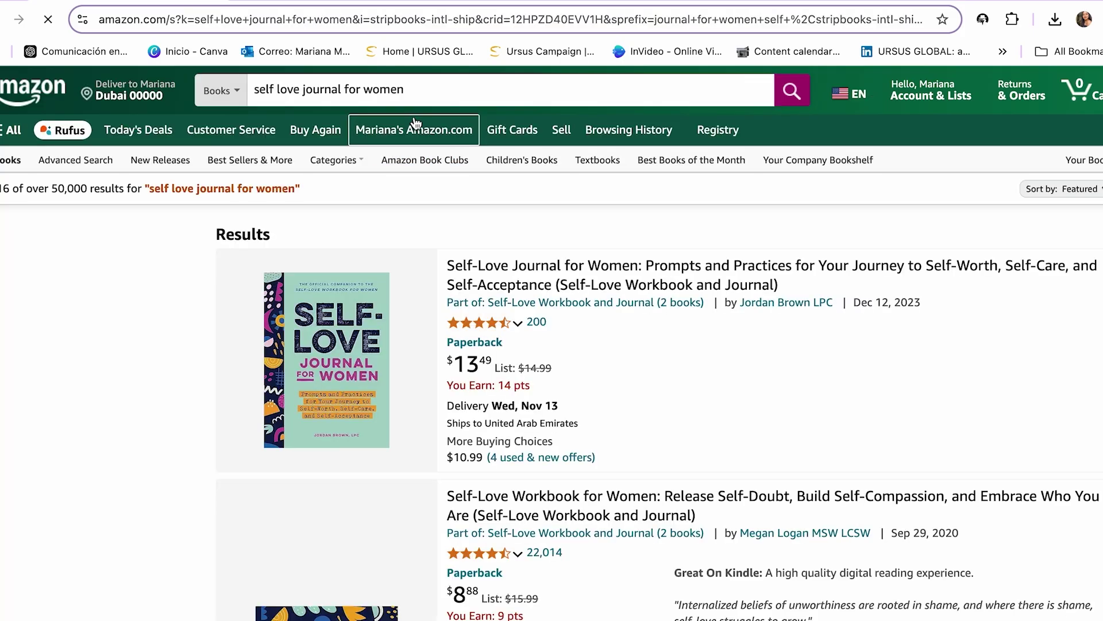
Copy the phrase "self love journal for women" into the KDP keyword field directly below the first one
{"action": "left_click", "coordinate": [396, 95]}
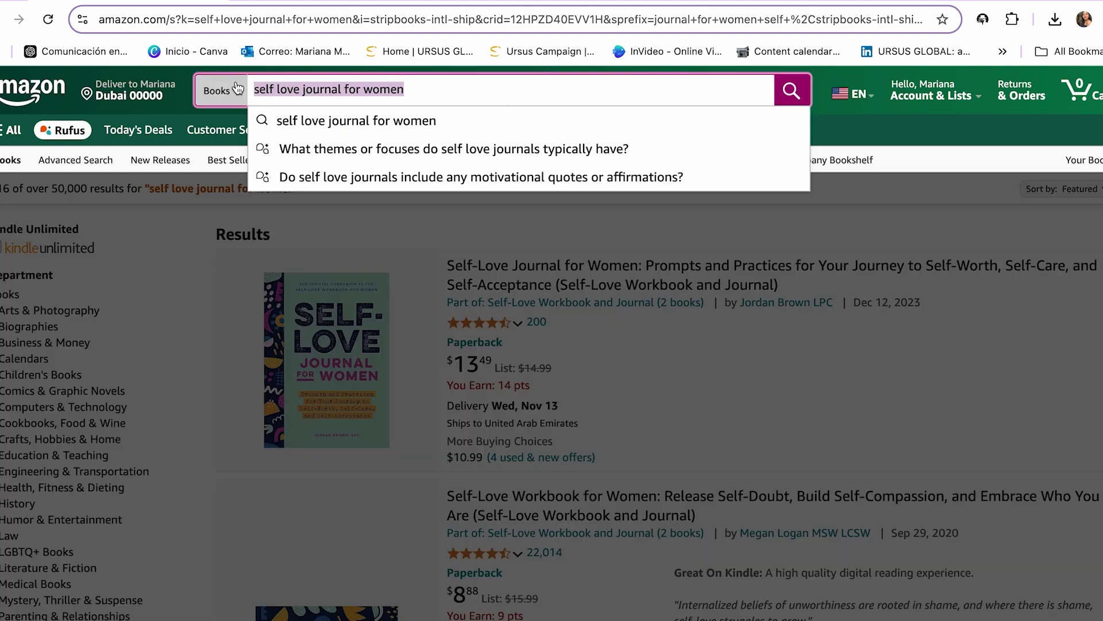
{"action": "left_click", "coordinate": [303, 6]}
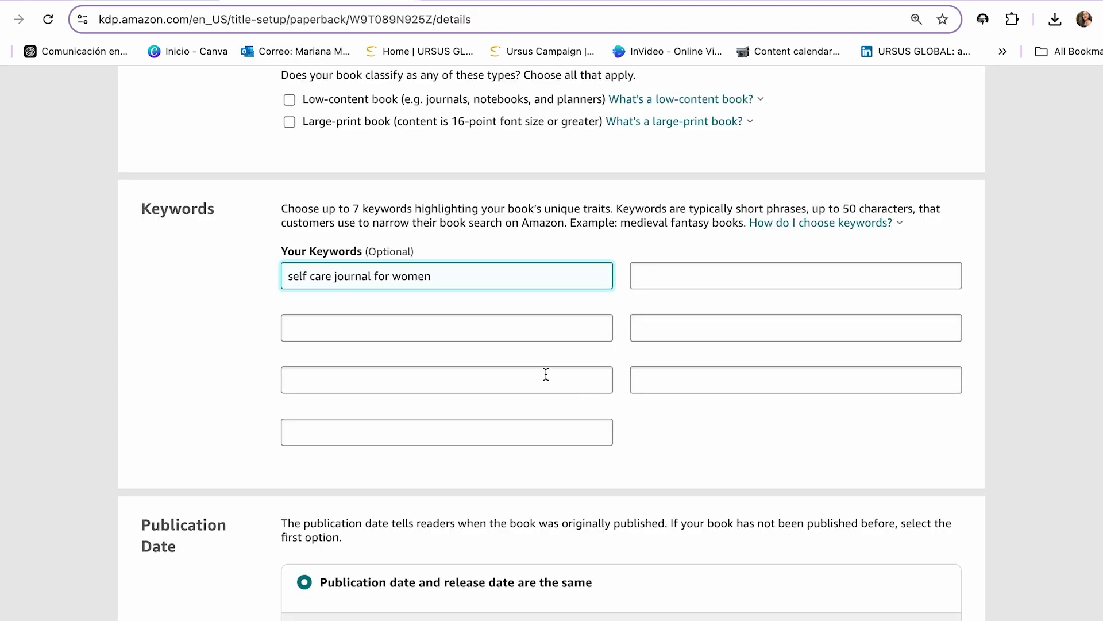
{"action": "left_click", "coordinate": [478, 326]}
{"action": "key", "text": "super+v"}
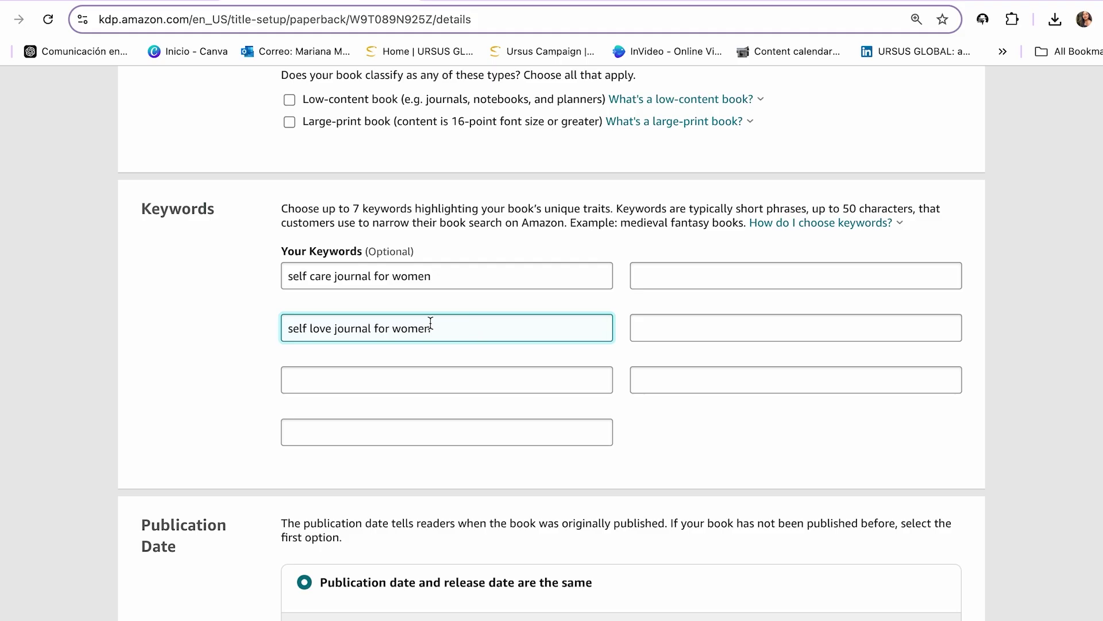
Look up "journal for women" in KDSPY's keyword tool on the Amazon results page, pull the A-Z suggestions for Books and read through them
{"action": "left_click", "coordinate": [171, 5]}
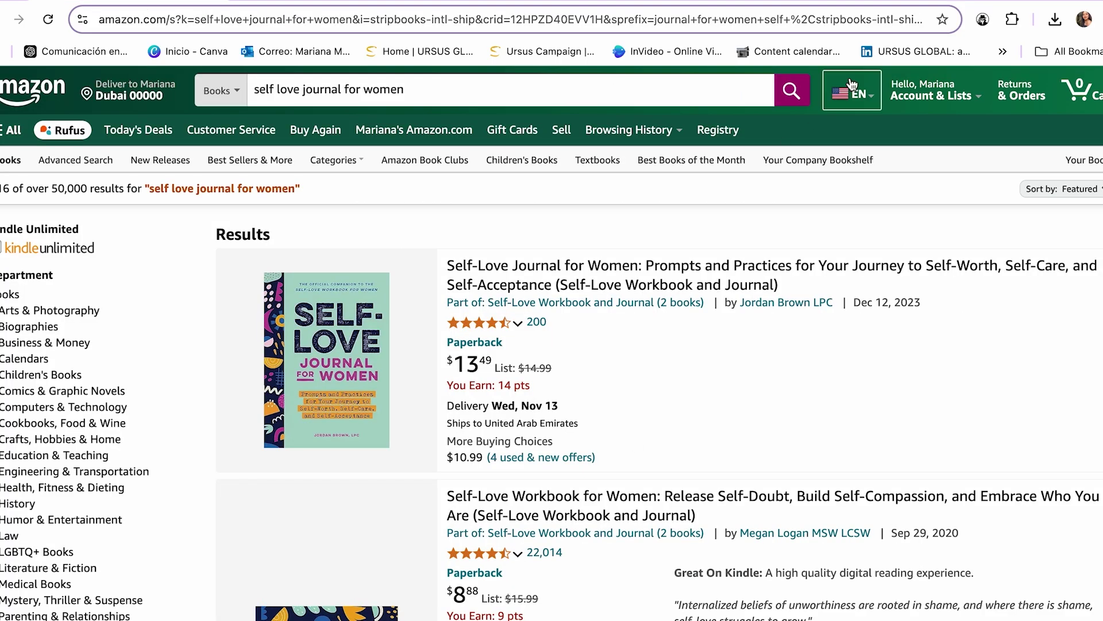
{"action": "left_click", "coordinate": [982, 21]}
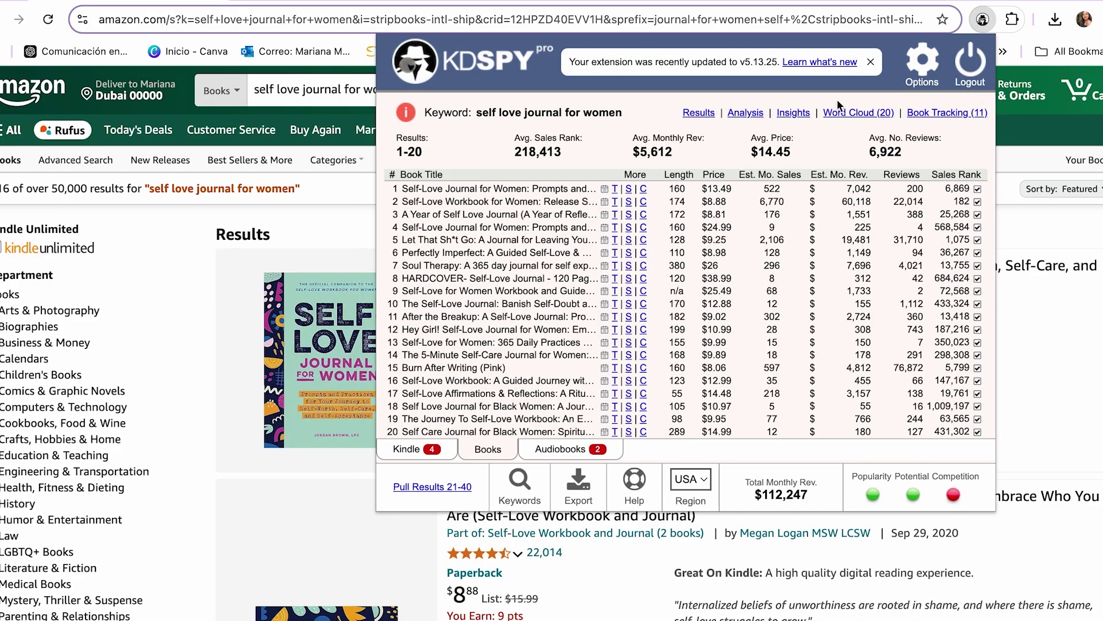
{"action": "left_click", "coordinate": [521, 487]}
{"action": "key", "text": "super+v"}
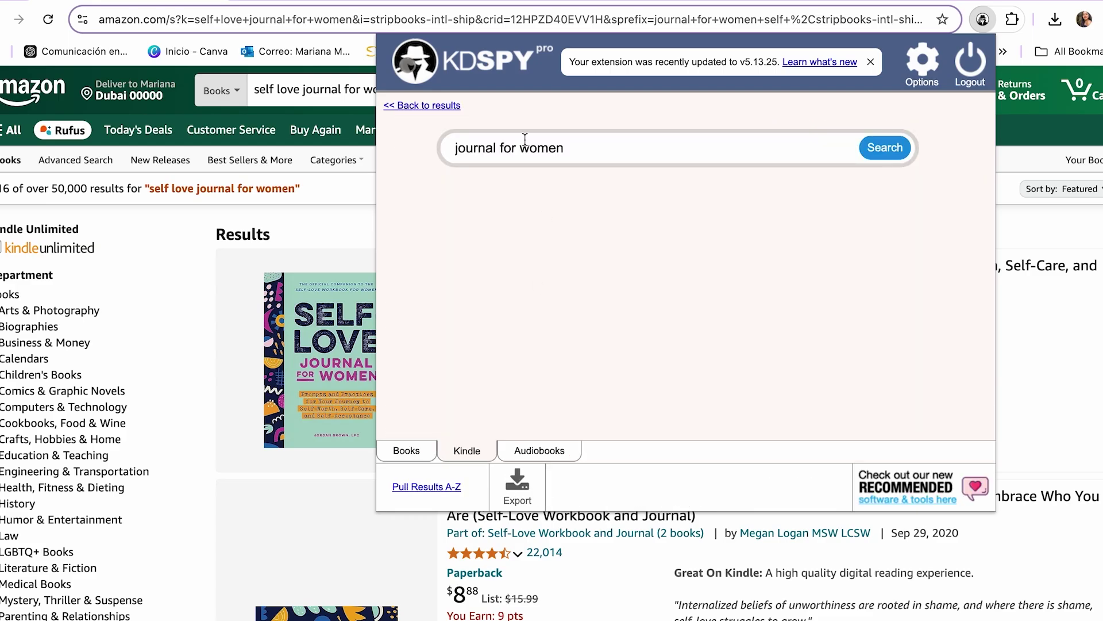
{"action": "left_click", "coordinate": [874, 152]}
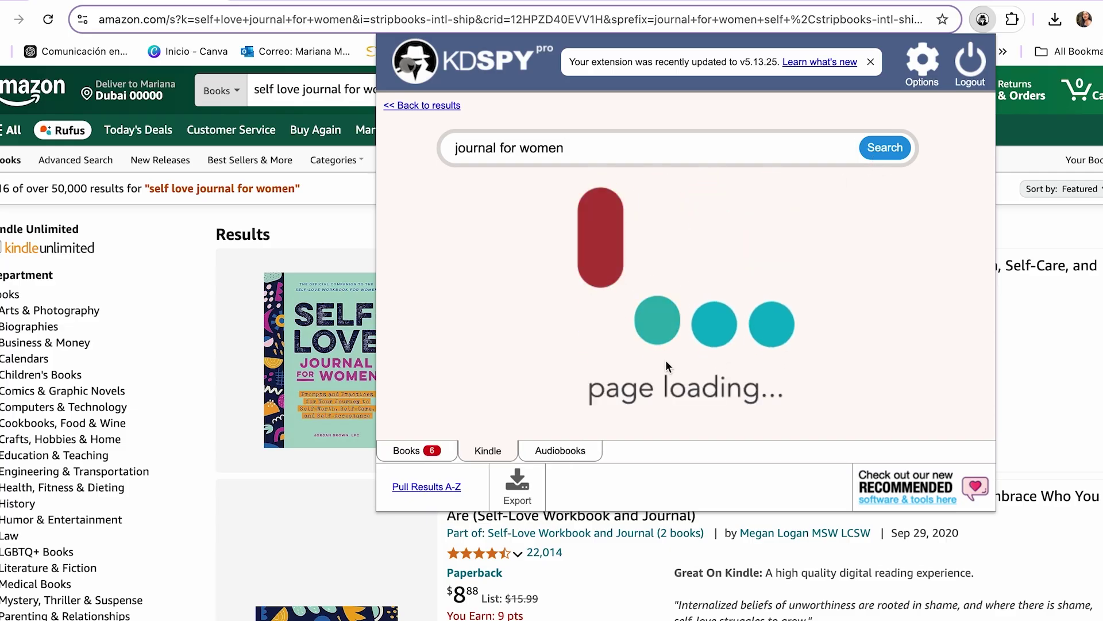
{"action": "left_click", "coordinate": [476, 452]}
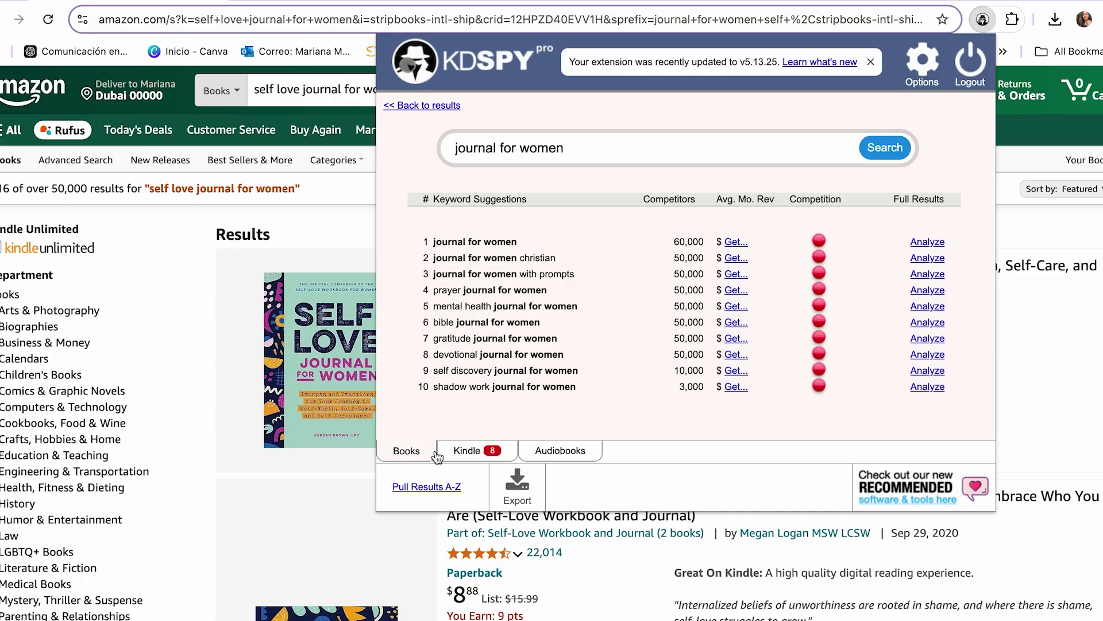
{"action": "left_click", "coordinate": [446, 487]}
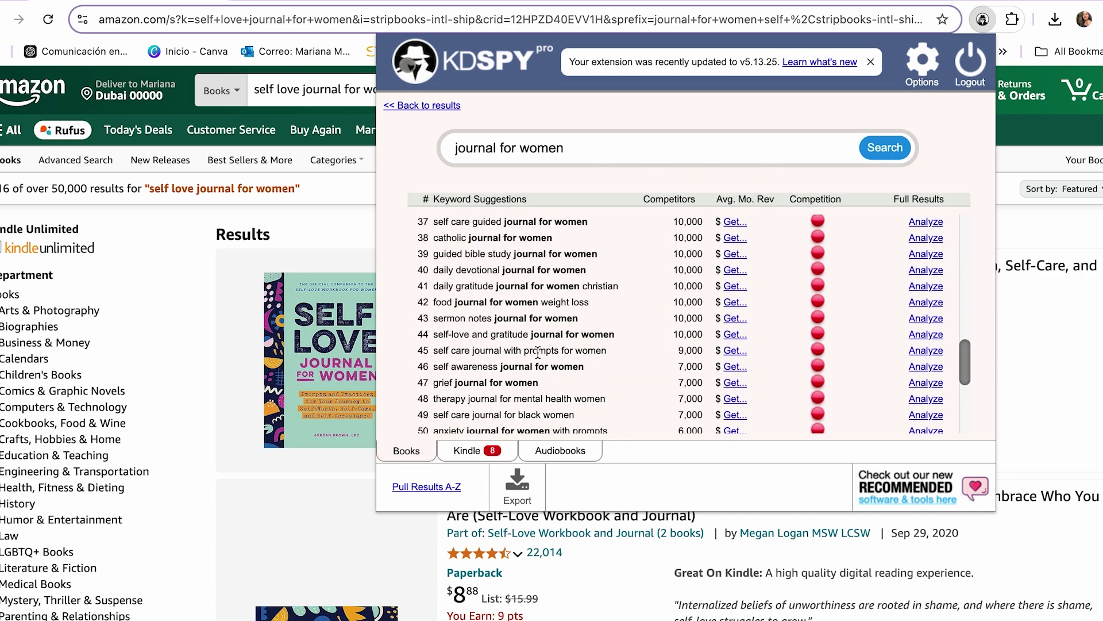
{"action": "scroll", "coordinate": [537, 351], "scroll_direction": "down", "scroll_amount": 15}
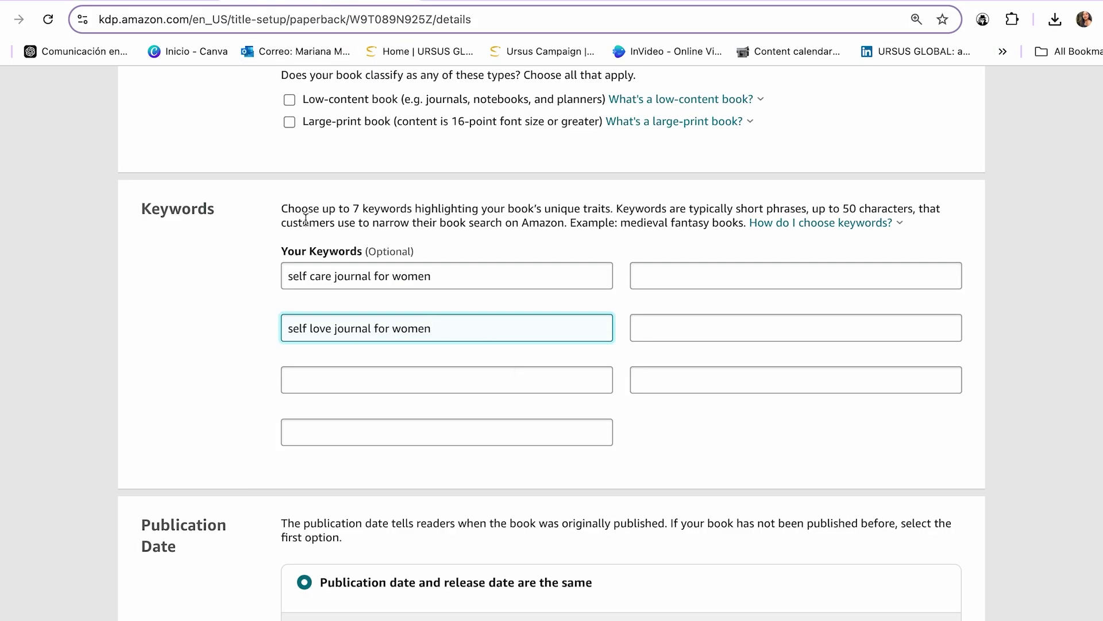
Check the publication date and release date settings, then save the paperback details and continue to the content page
{"action": "scroll", "coordinate": [437, 400], "scroll_direction": "down", "scroll_amount": 1}
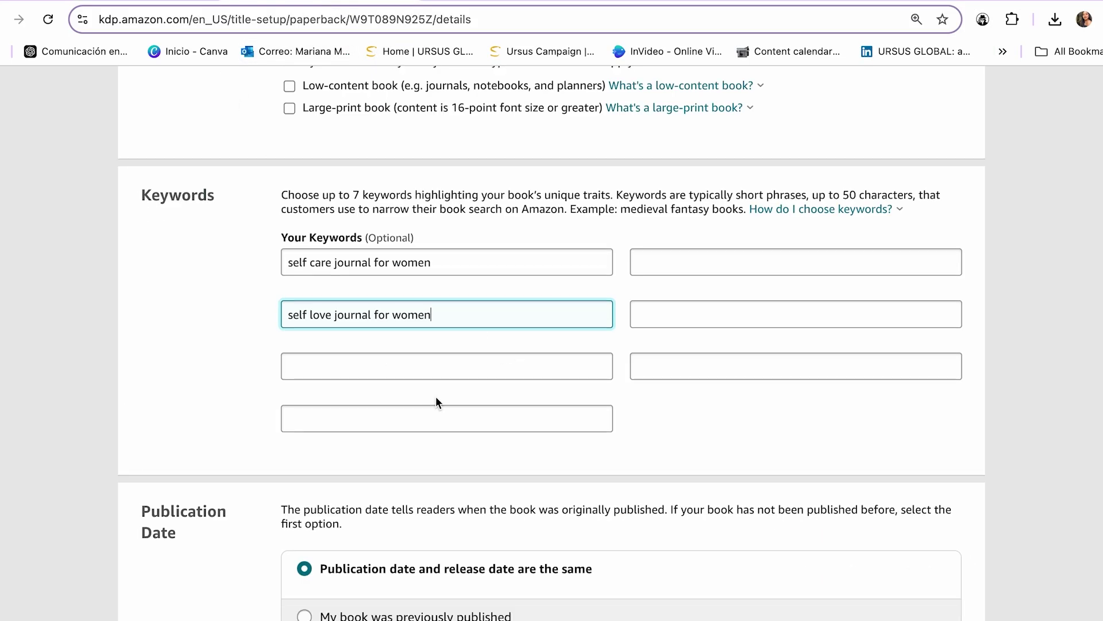
{"action": "scroll", "coordinate": [438, 419], "scroll_direction": "down", "scroll_amount": 4}
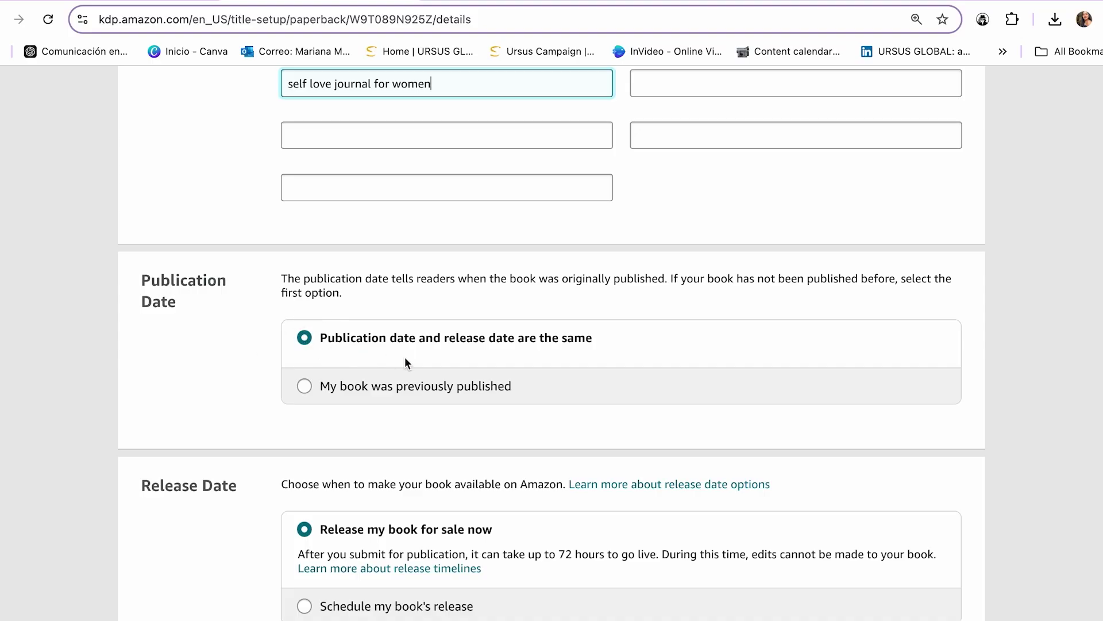
{"action": "scroll", "coordinate": [455, 402], "scroll_direction": "down", "scroll_amount": 3}
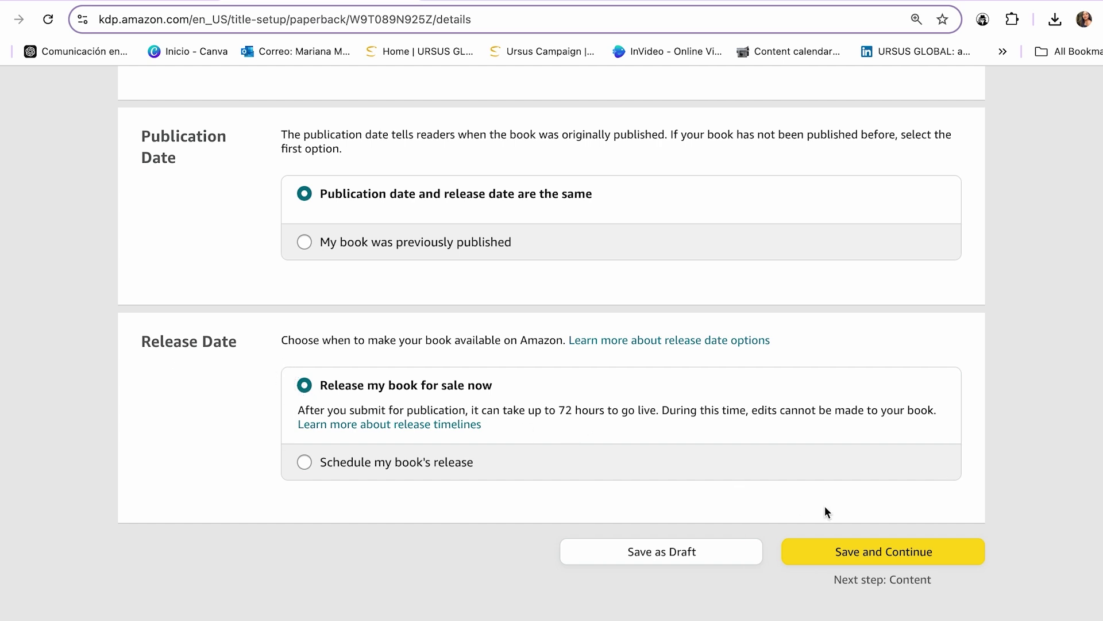
{"action": "scroll", "coordinate": [845, 506], "scroll_direction": "down", "scroll_amount": 2}
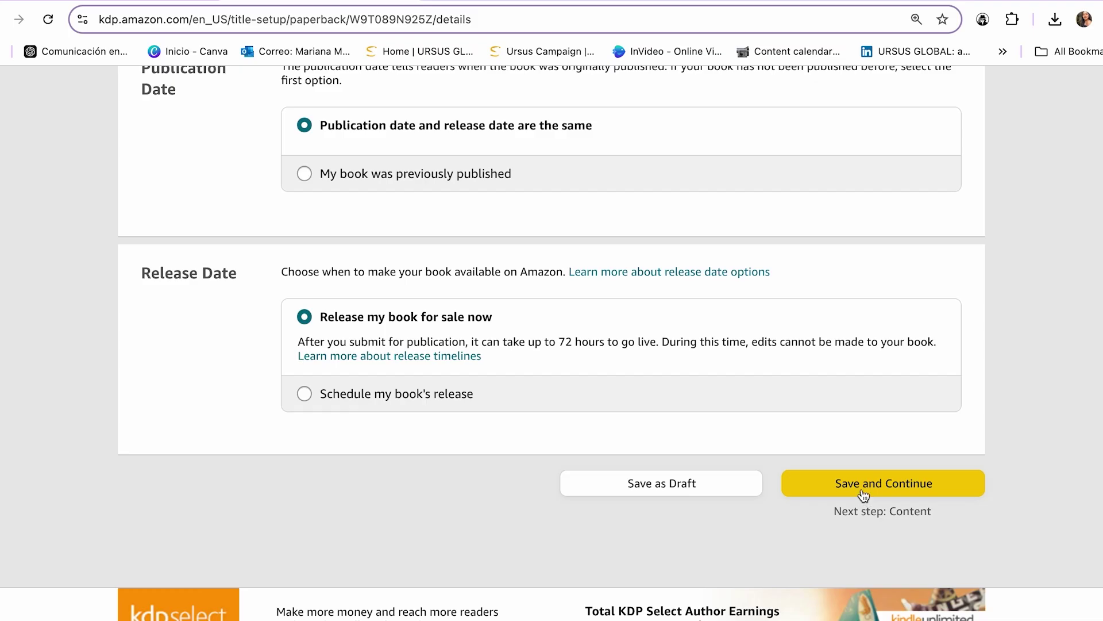
{"action": "left_click", "coordinate": [864, 496]}
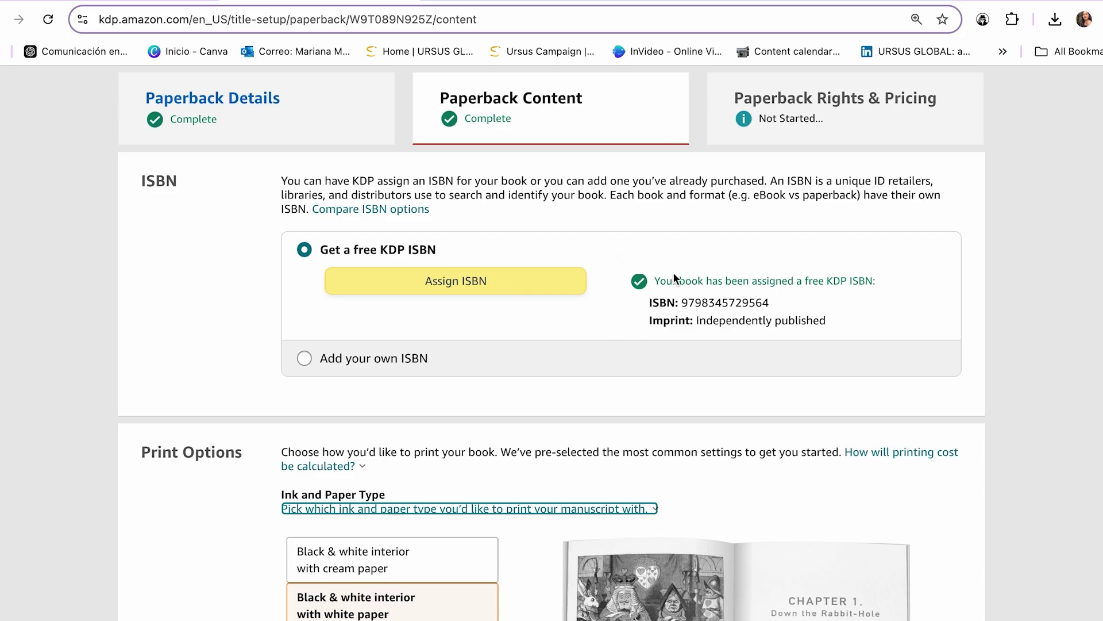
Review the ISBN, the ink and paper type, and the list of alternative trim sizes without changing the selection
{"action": "scroll", "coordinate": [442, 308], "scroll_direction": "down", "scroll_amount": 2}
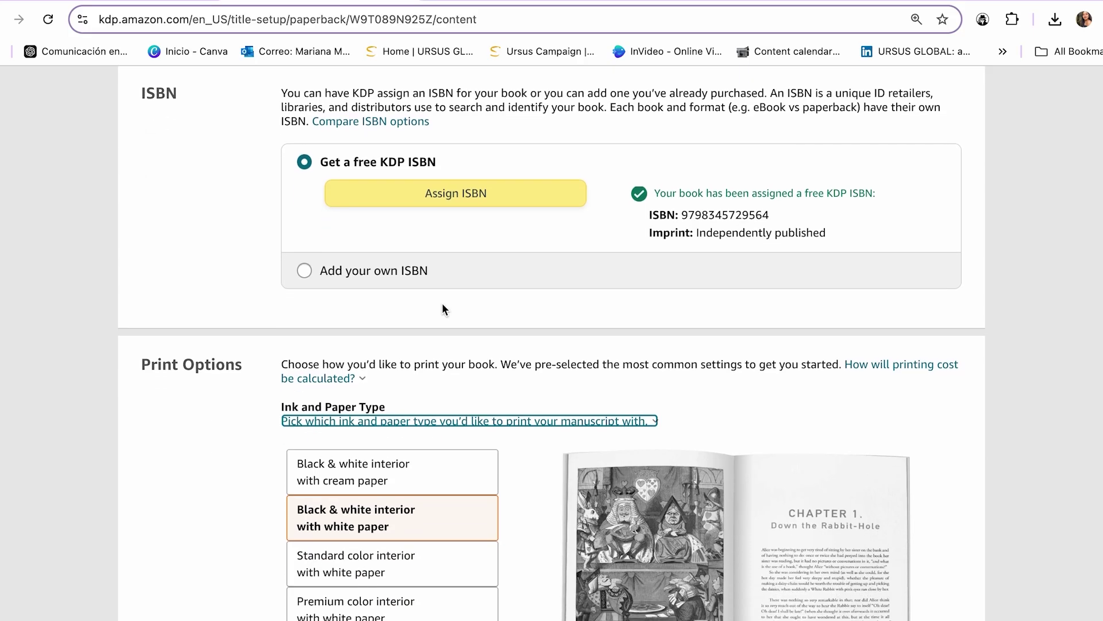
{"action": "scroll", "coordinate": [443, 310], "scroll_direction": "down", "scroll_amount": 3}
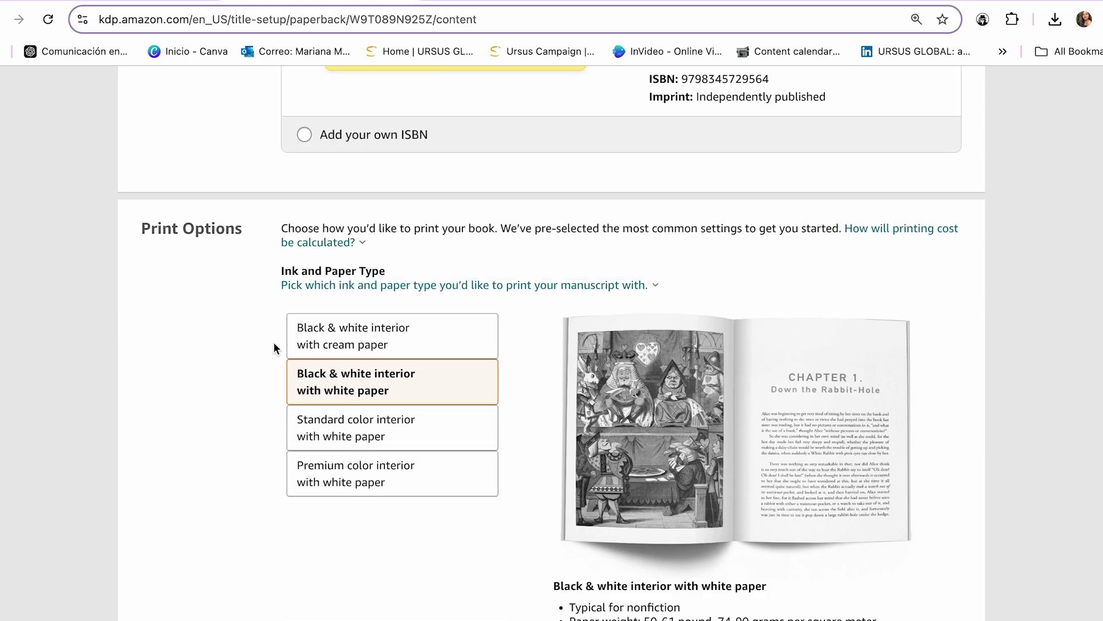
{"action": "scroll", "coordinate": [341, 386], "scroll_direction": "down", "scroll_amount": 1}
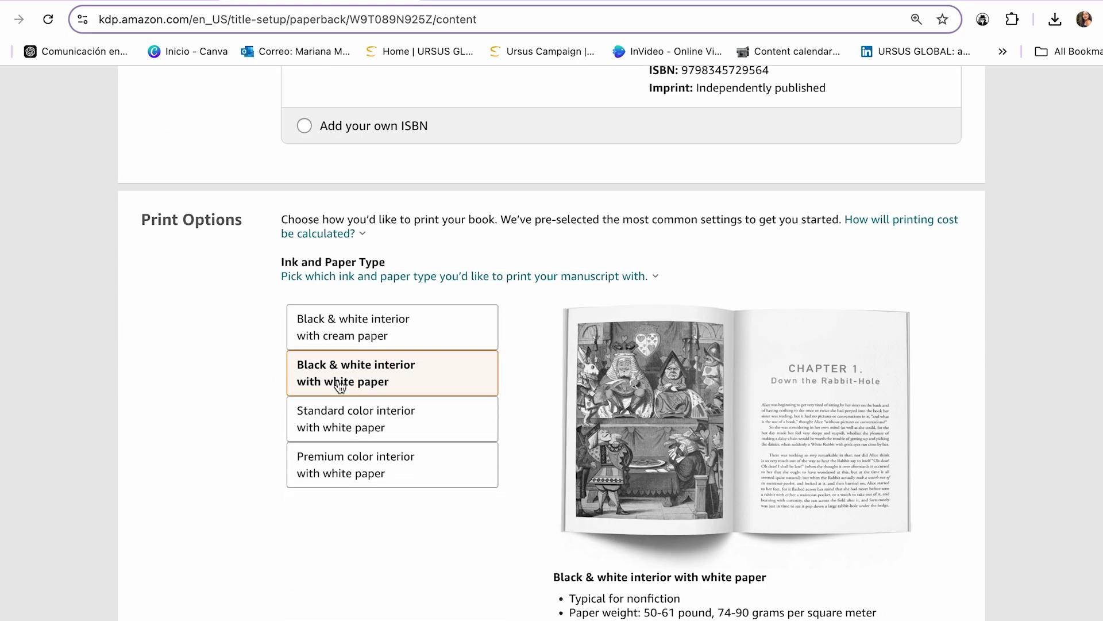
{"action": "scroll", "coordinate": [335, 391], "scroll_direction": "down", "scroll_amount": 4}
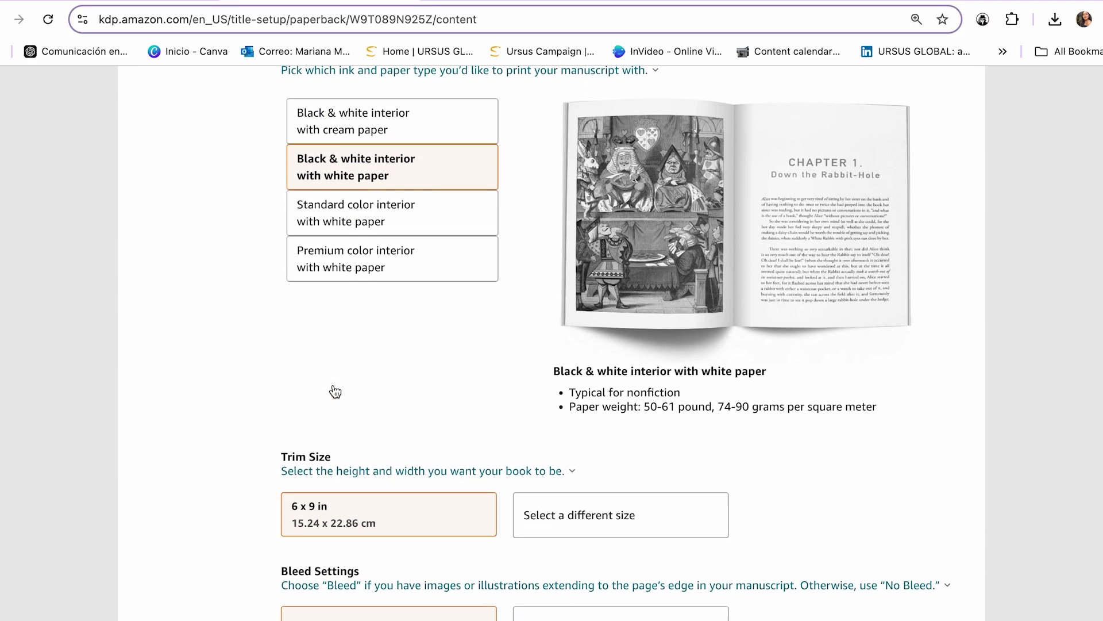
{"action": "scroll", "coordinate": [335, 391], "scroll_direction": "down", "scroll_amount": 4}
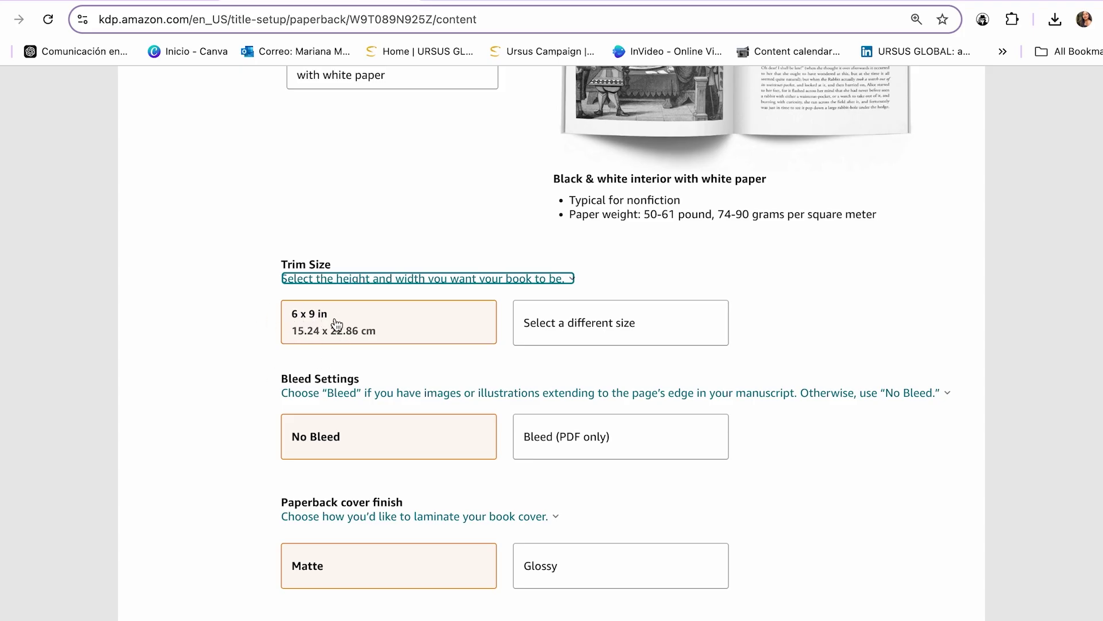
{"action": "left_click", "coordinate": [569, 320]}
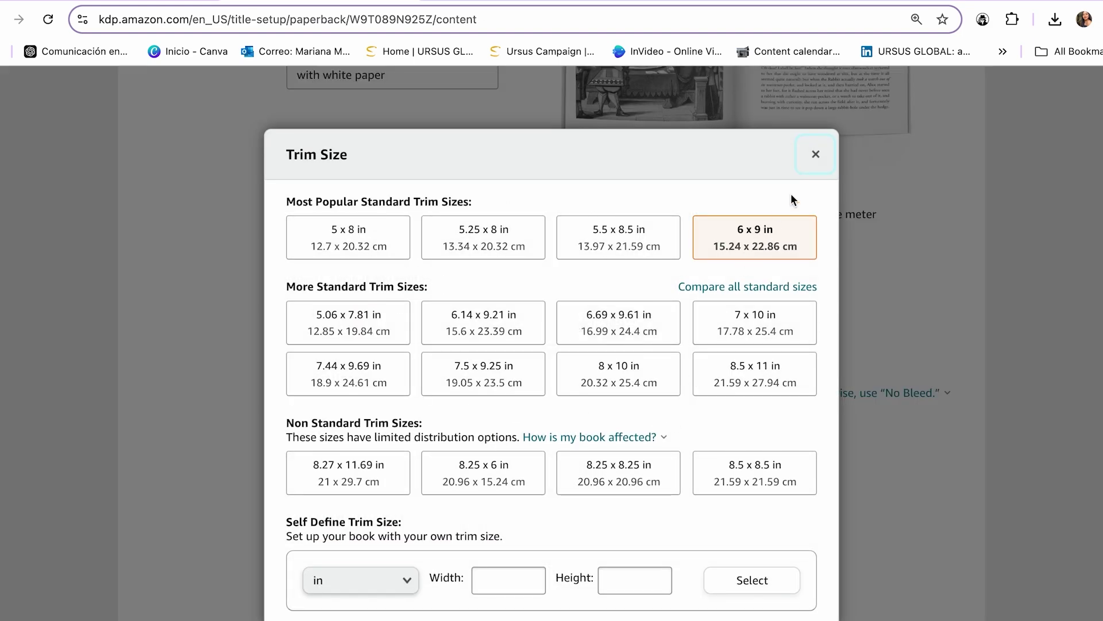
{"action": "left_click", "coordinate": [815, 155]}
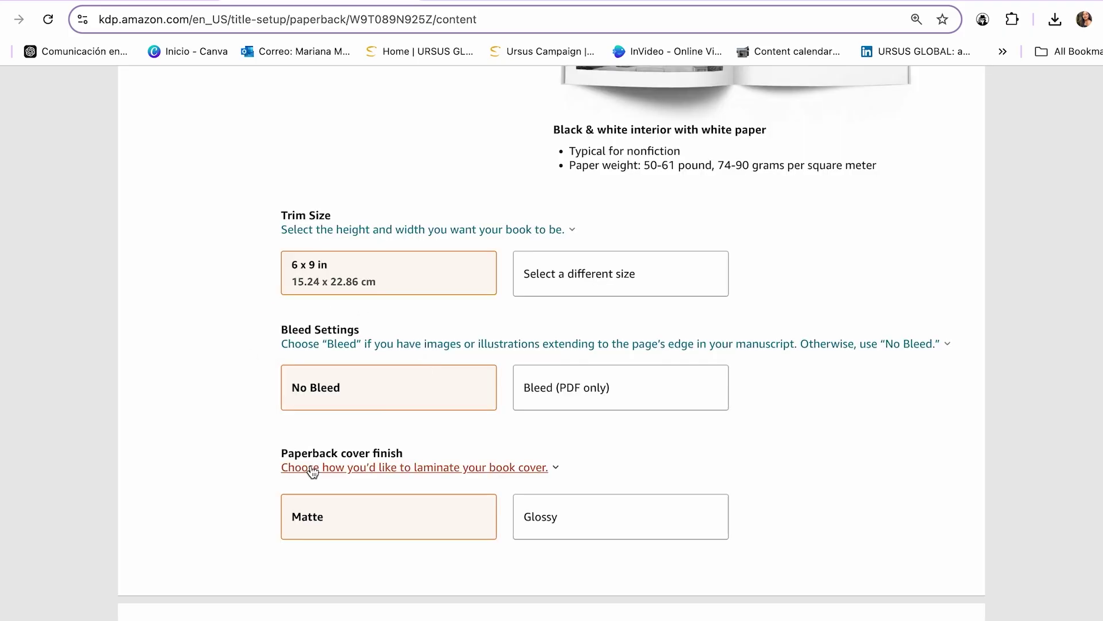
Set the paperback cover finish to Glossy and check the manuscript upload section
{"action": "scroll", "coordinate": [321, 401], "scroll_direction": "down", "scroll_amount": 3}
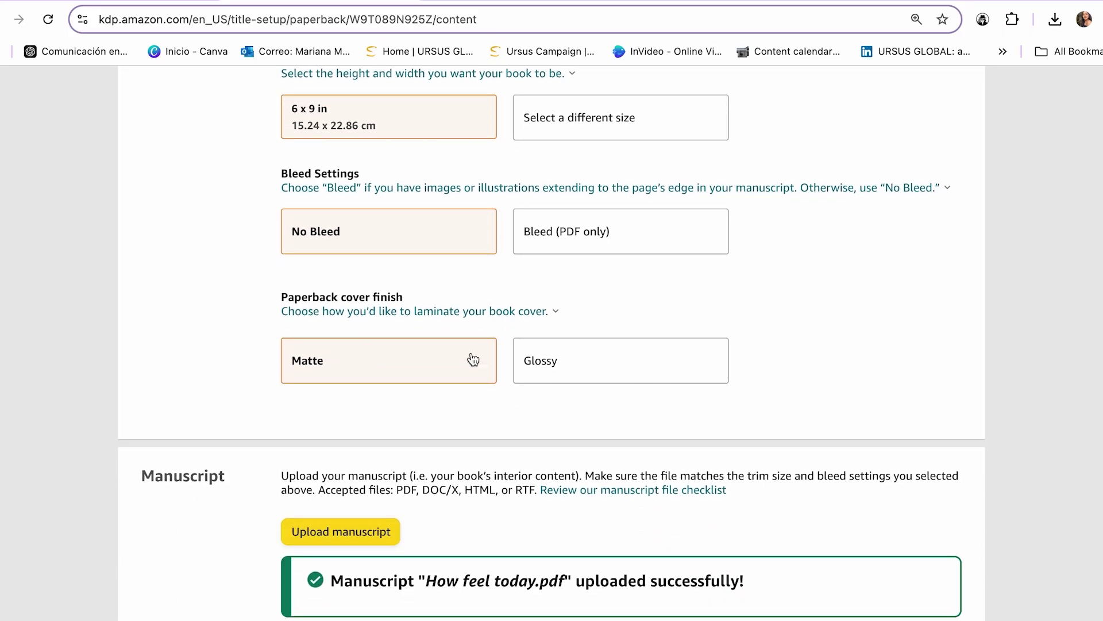
{"action": "left_click", "coordinate": [576, 375]}
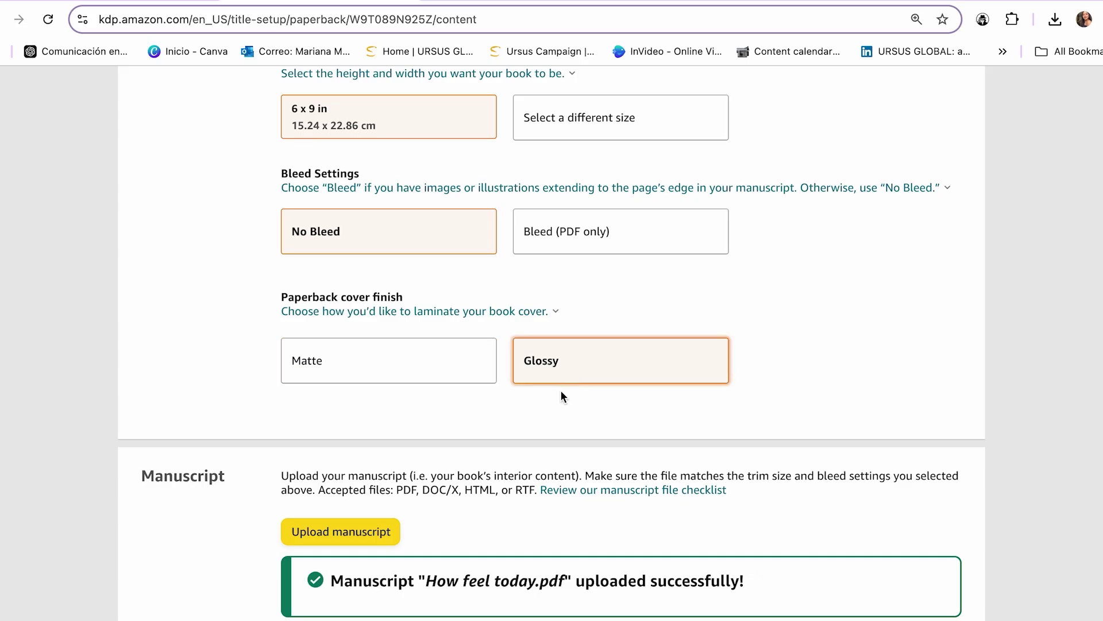
{"action": "scroll", "coordinate": [562, 393], "scroll_direction": "down", "scroll_amount": 3}
{"action": "scroll", "coordinate": [570, 235], "scroll_direction": "down", "scroll_amount": 4}
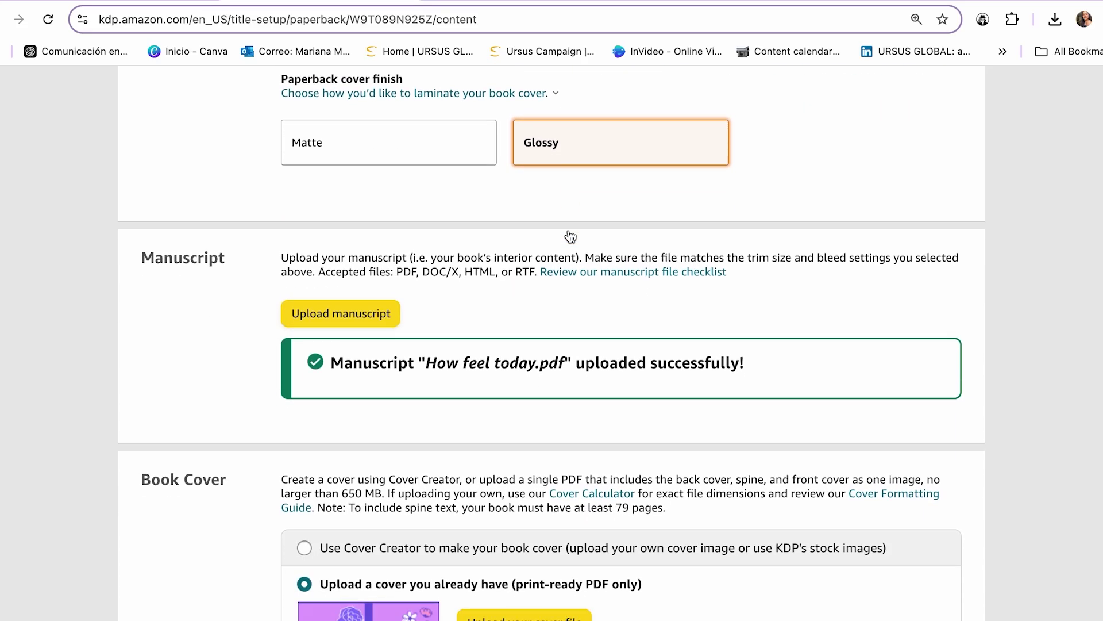
Check the uploaded manuscript, cover, barcode and AI-generated content settings, and launch the book previewer
{"action": "scroll", "coordinate": [521, 341], "scroll_direction": "down", "scroll_amount": 1}
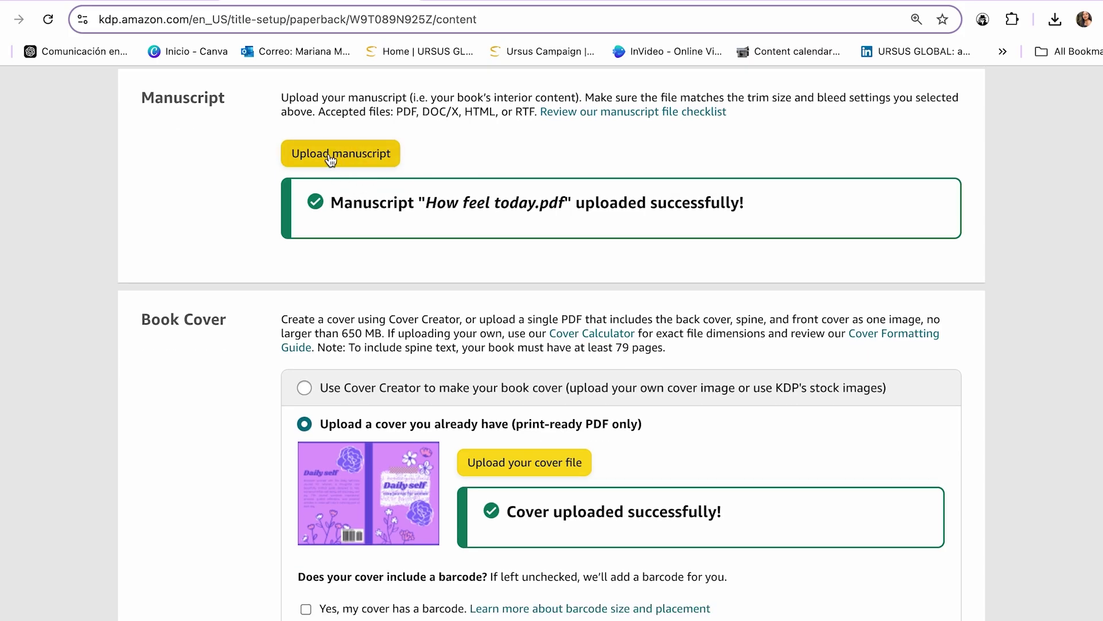
{"action": "scroll", "coordinate": [337, 110], "scroll_direction": "down", "scroll_amount": 1}
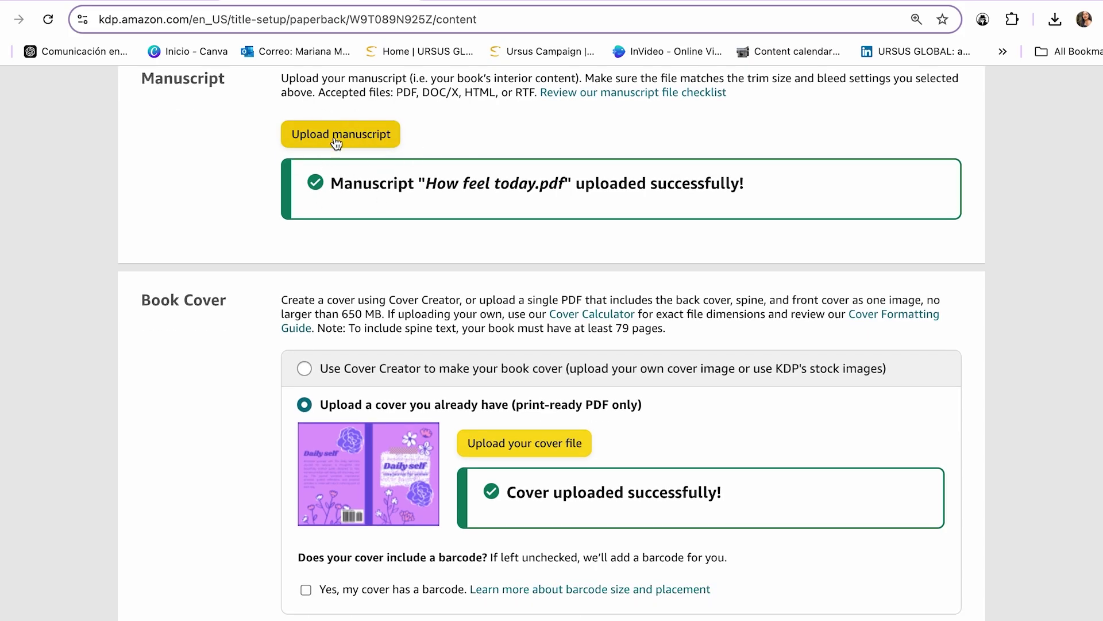
{"action": "scroll", "coordinate": [396, 402], "scroll_direction": "down", "scroll_amount": 2}
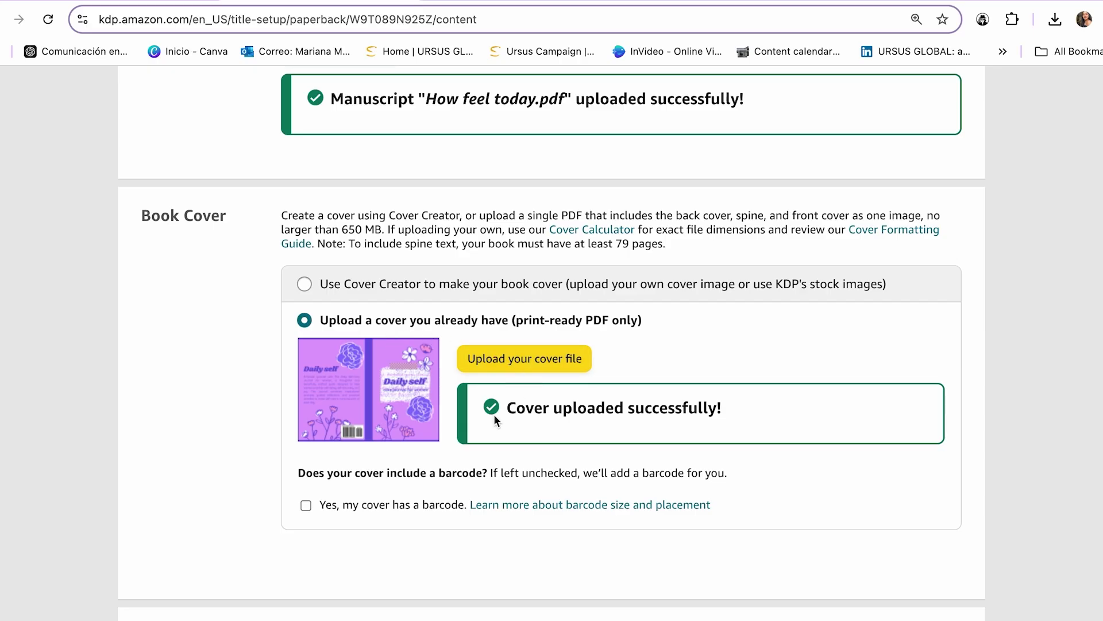
{"action": "scroll", "coordinate": [489, 427], "scroll_direction": "down", "scroll_amount": 6}
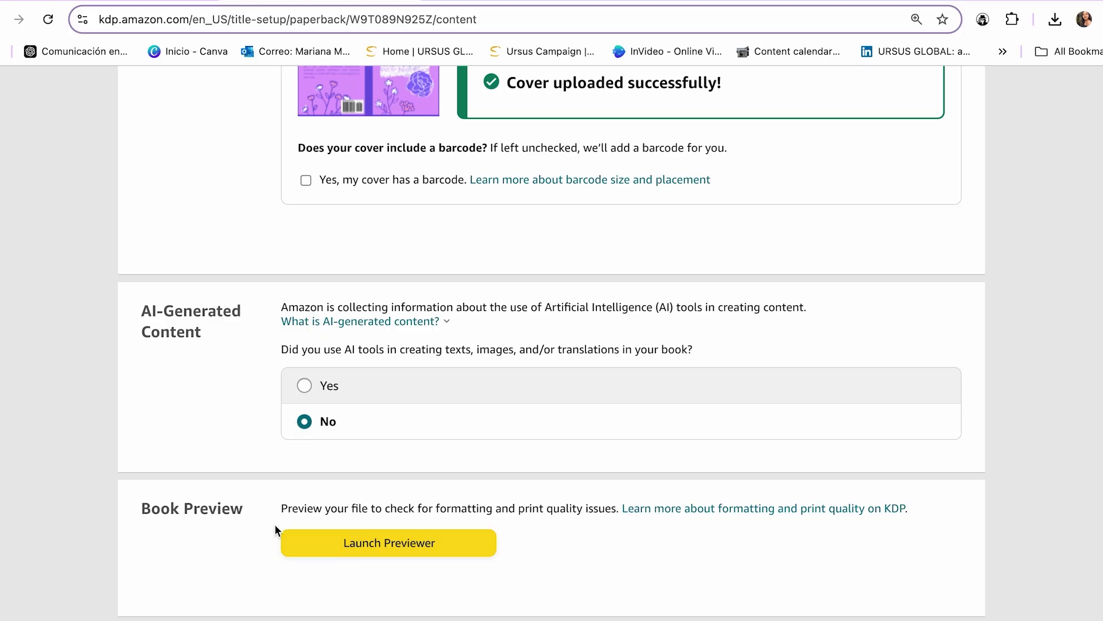
{"action": "scroll", "coordinate": [278, 526], "scroll_direction": "down", "scroll_amount": 1}
{"action": "left_click", "coordinate": [358, 533]}
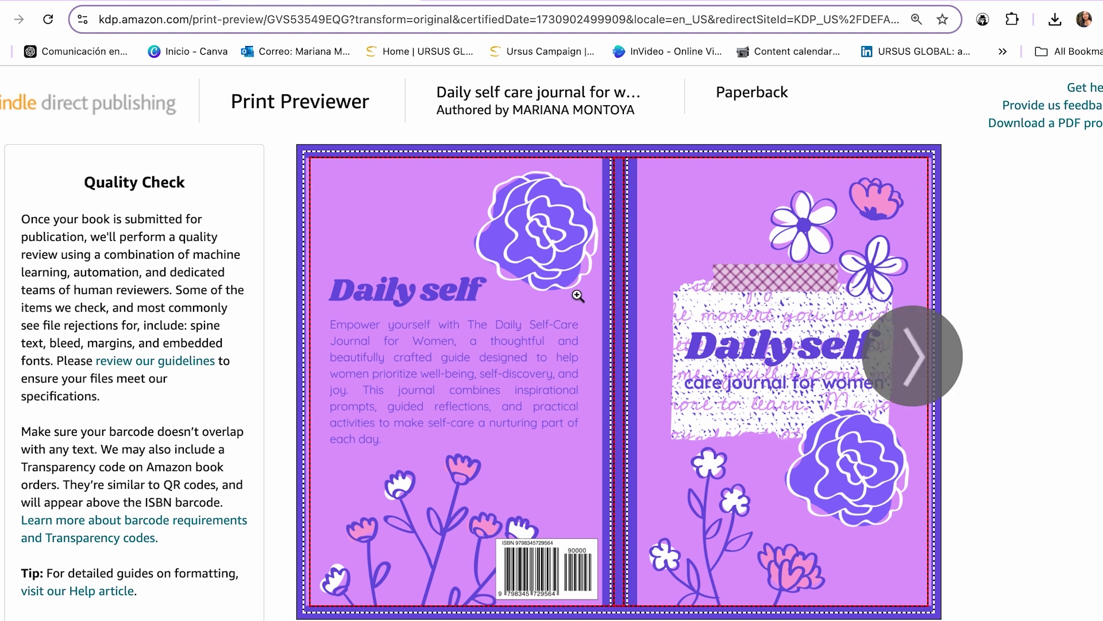
Page through the cover and the first interior spreads in the print preview to check that the content fits the guides
{"action": "left_click", "coordinate": [898, 373]}
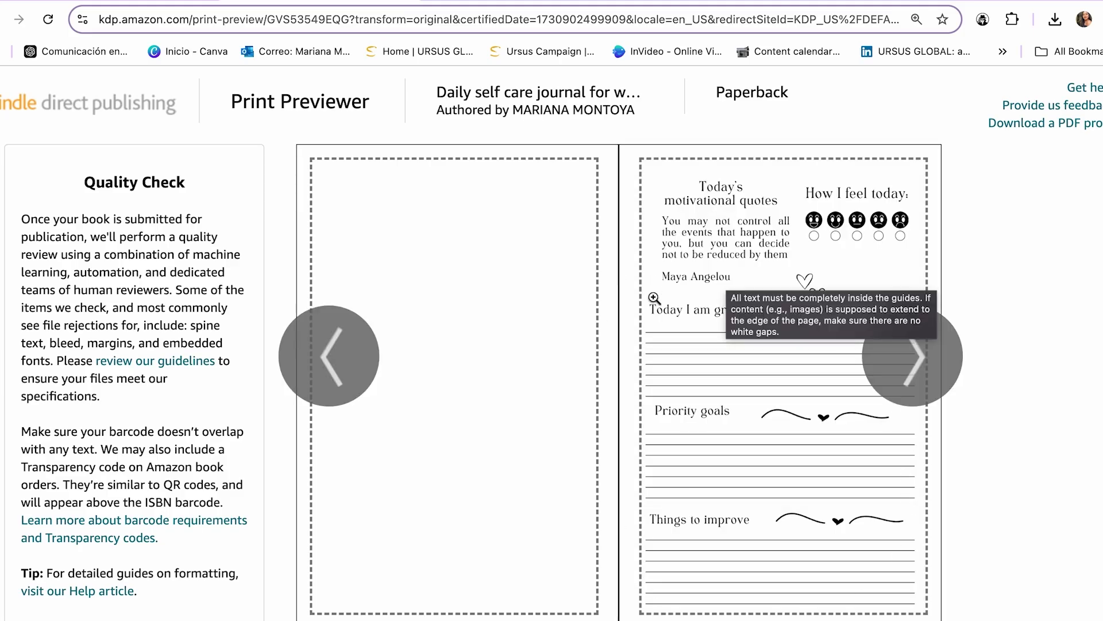
{"action": "left_click", "coordinate": [900, 368]}
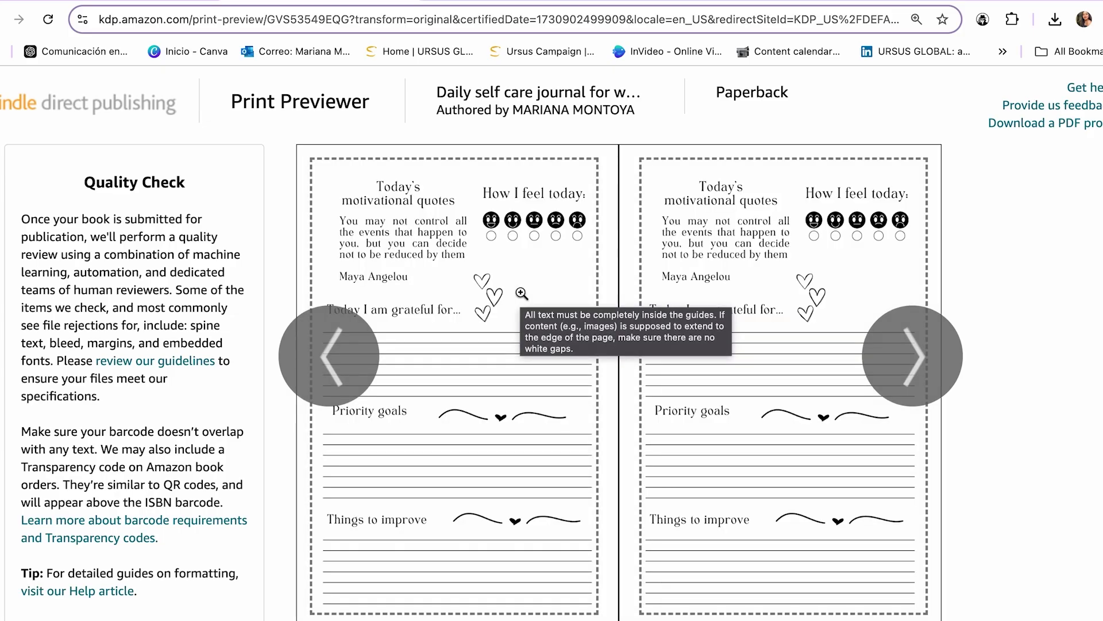
{"action": "left_click", "coordinate": [897, 361]}
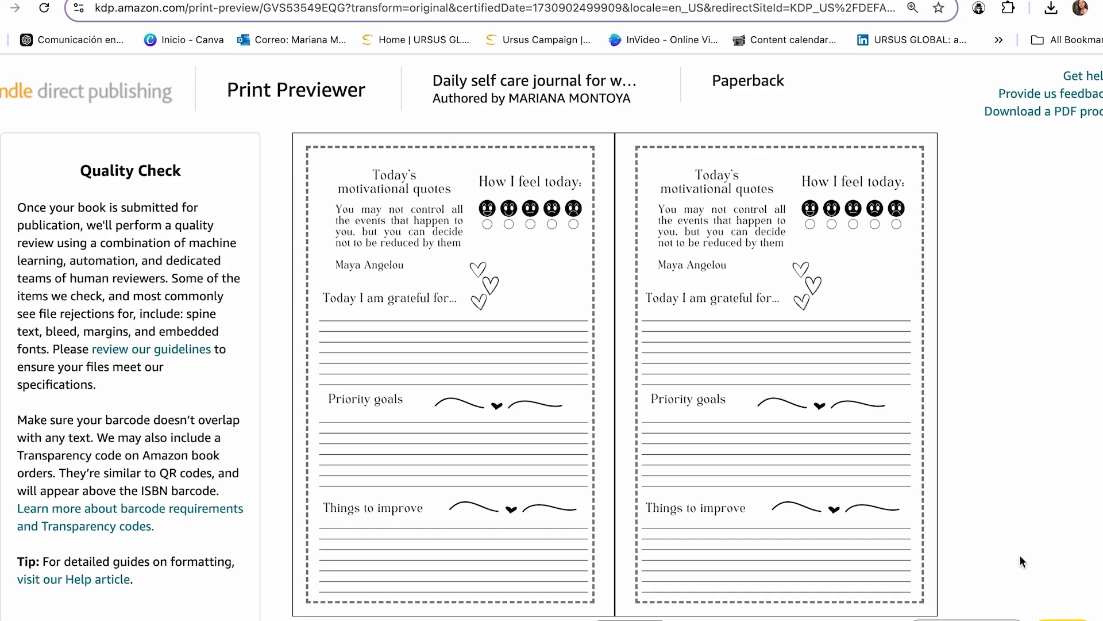
Approve the print preview, then save the paperback content and continue to the rights and pricing page
{"action": "left_click", "coordinate": [1046, 588]}
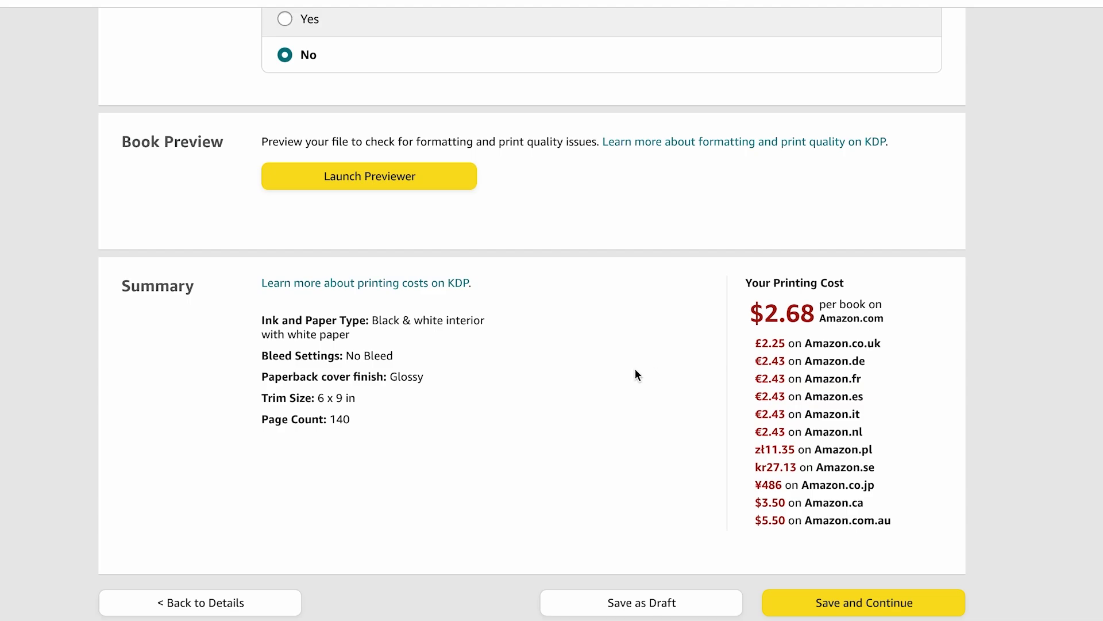
{"action": "scroll", "coordinate": [582, 365], "scroll_direction": "down", "scroll_amount": 3}
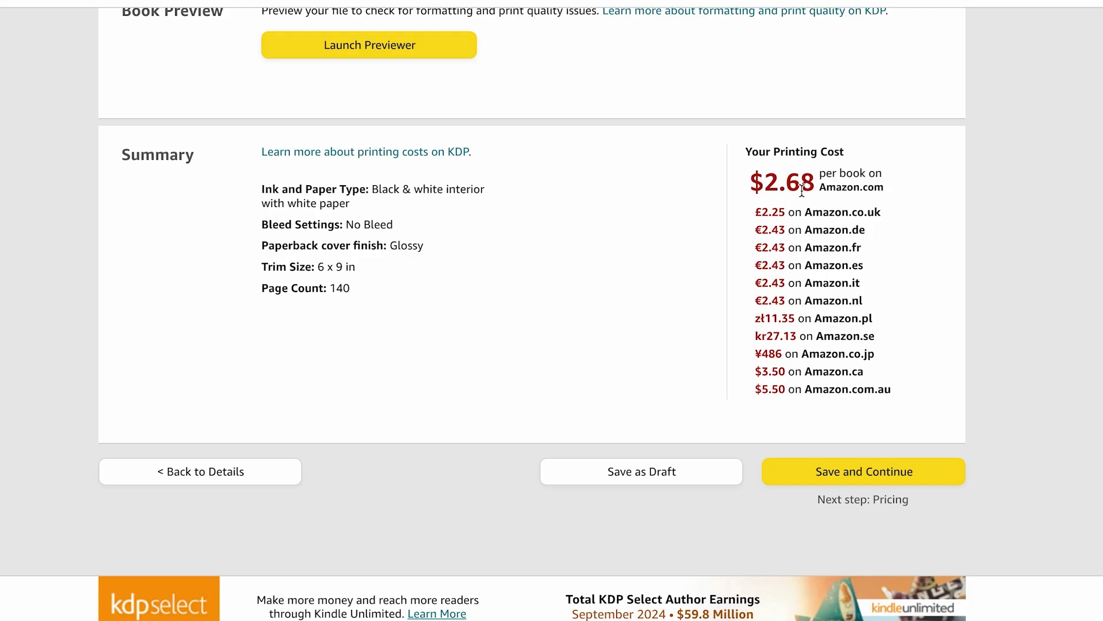
{"action": "left_click", "coordinate": [811, 470]}
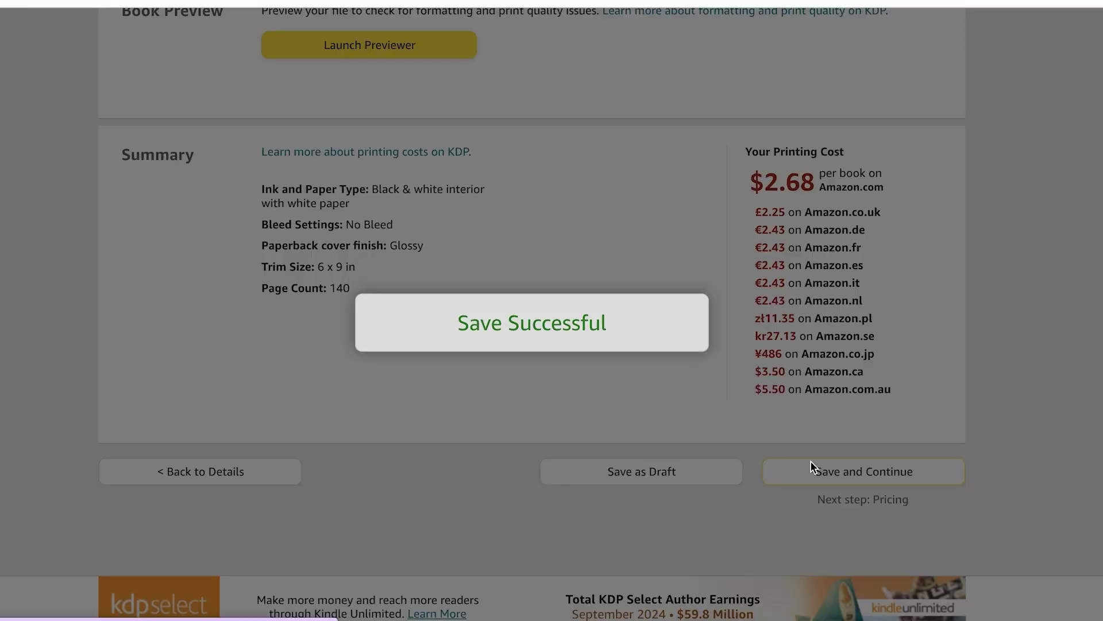
Review the territories, the primary marketplace and the pricing table without changing the selections
{"action": "scroll", "coordinate": [215, 250], "scroll_direction": "down", "scroll_amount": 2}
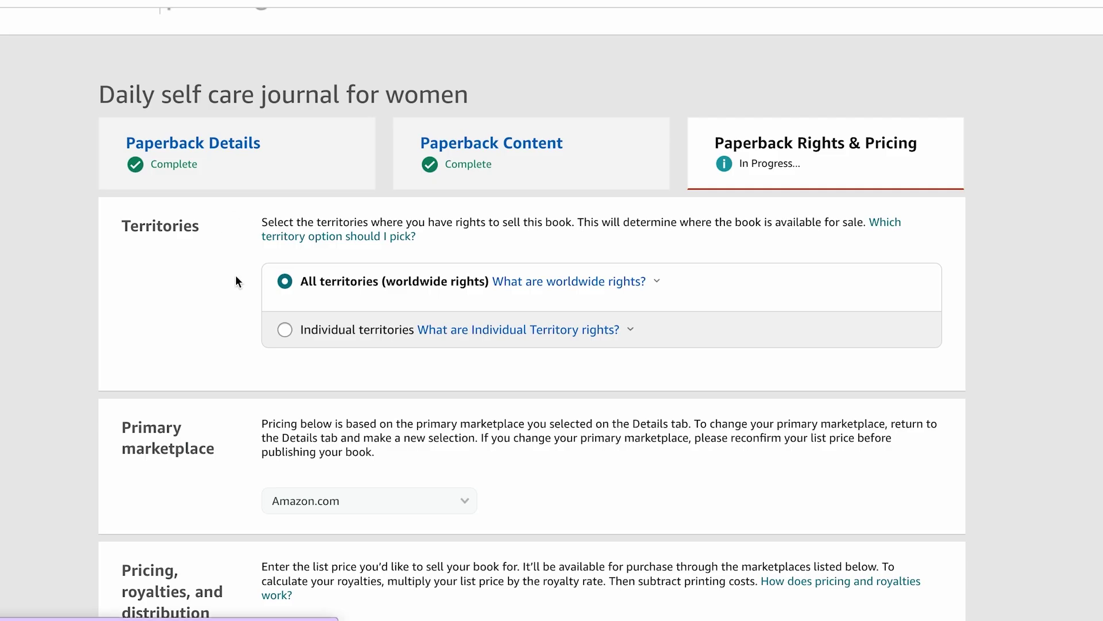
{"action": "scroll", "coordinate": [264, 267], "scroll_direction": "down", "scroll_amount": 2}
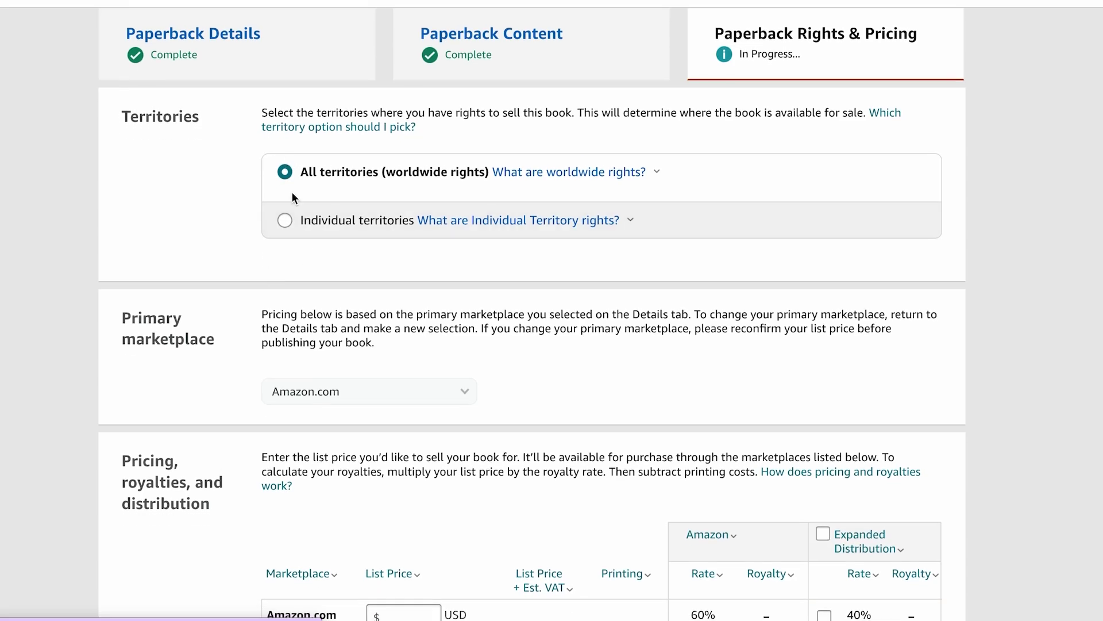
{"action": "scroll", "coordinate": [292, 191], "scroll_direction": "down", "scroll_amount": 2}
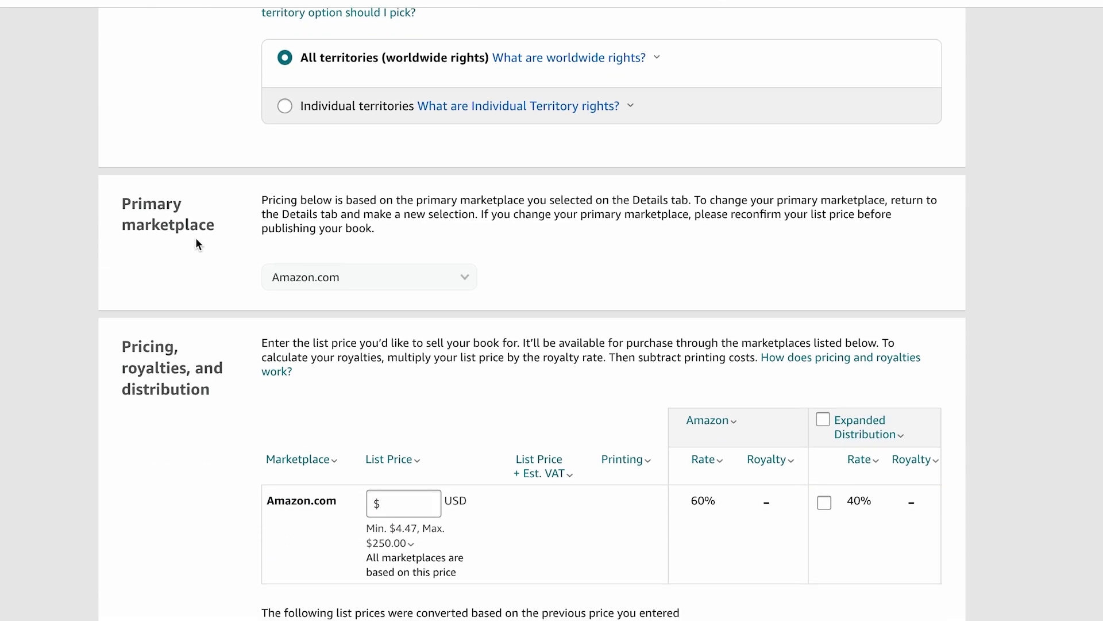
{"action": "scroll", "coordinate": [195, 236], "scroll_direction": "down", "scroll_amount": 1}
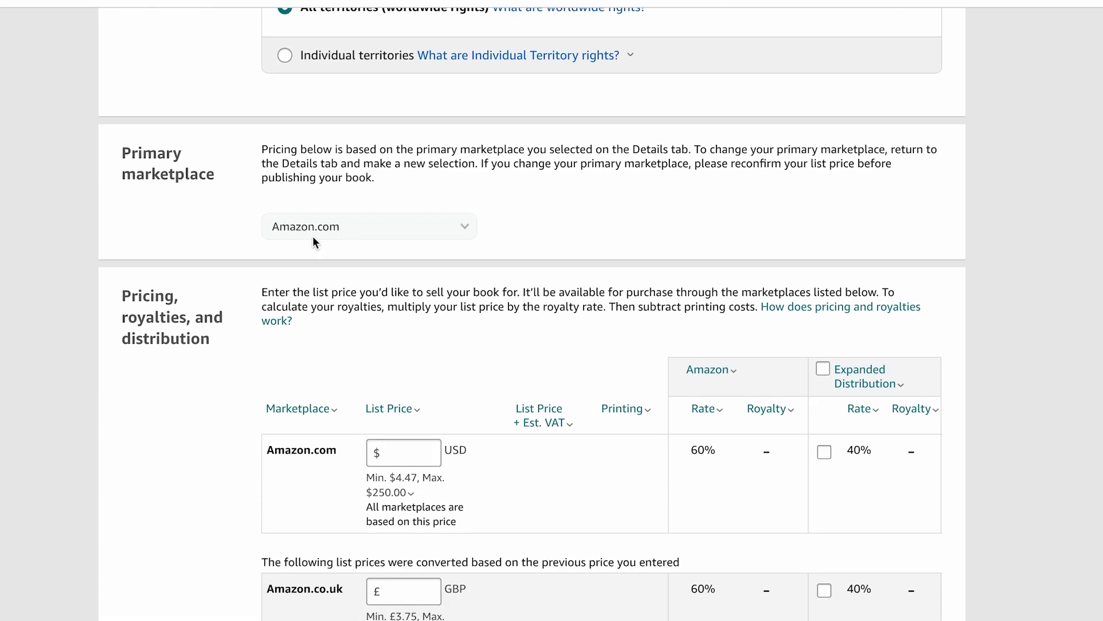
{"action": "scroll", "coordinate": [313, 236], "scroll_direction": "down", "scroll_amount": 2}
{"action": "scroll", "coordinate": [336, 336], "scroll_direction": "down", "scroll_amount": 3}
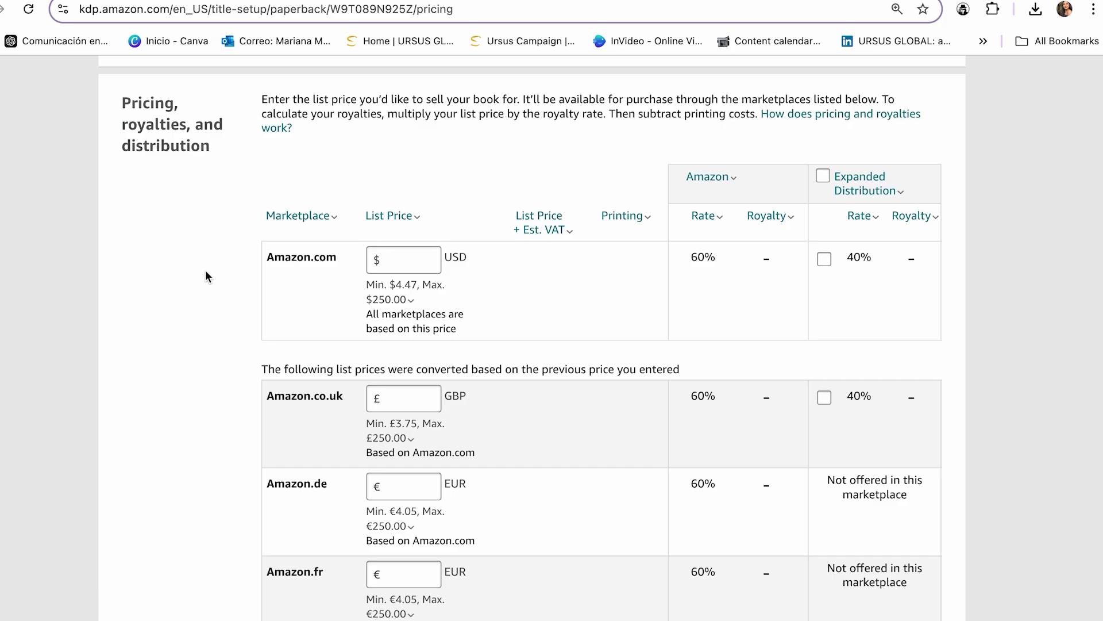
Set the Amazon.com list price to 13 USD and review the converted marketplace prices, terms and proof request sections
{"action": "left_click", "coordinate": [410, 262]}
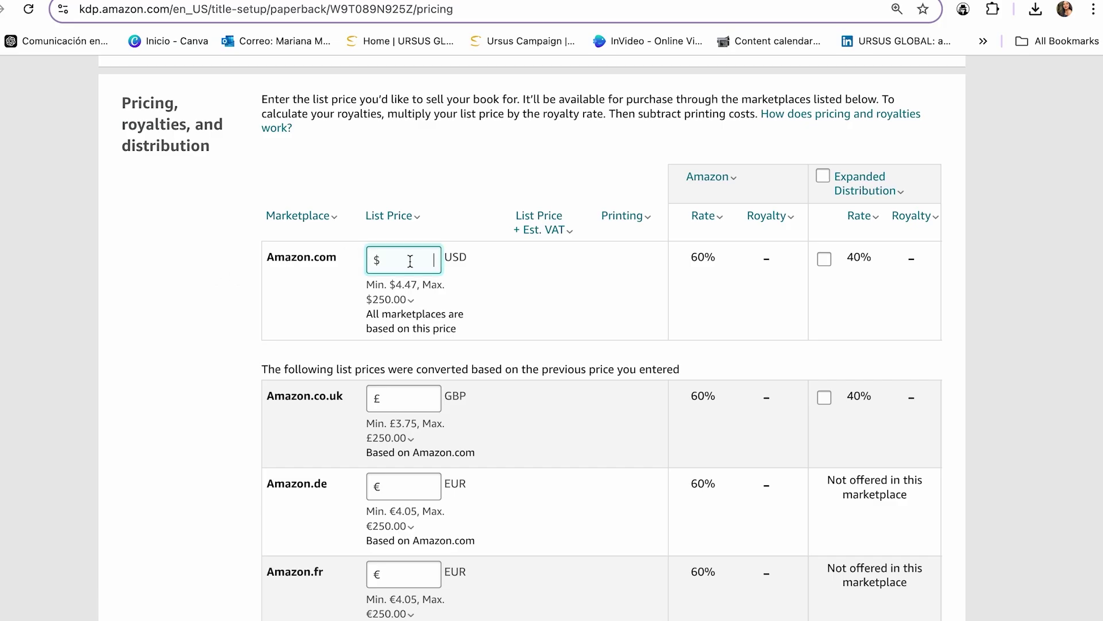
{"action": "type", "text": "13"}
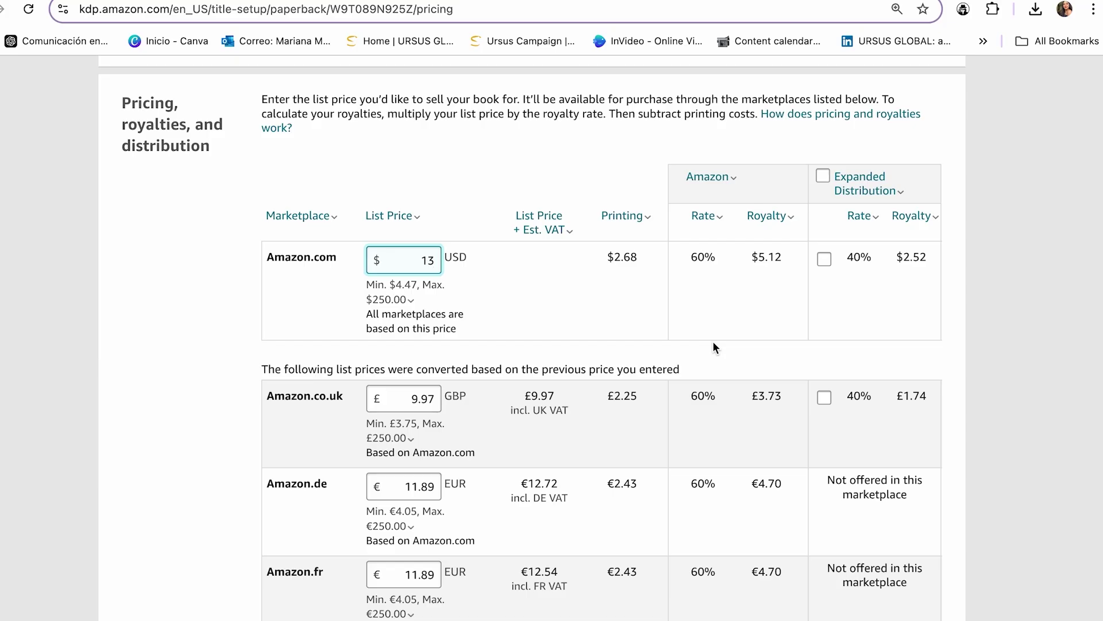
{"action": "scroll", "coordinate": [712, 341], "scroll_direction": "down", "scroll_amount": 15}
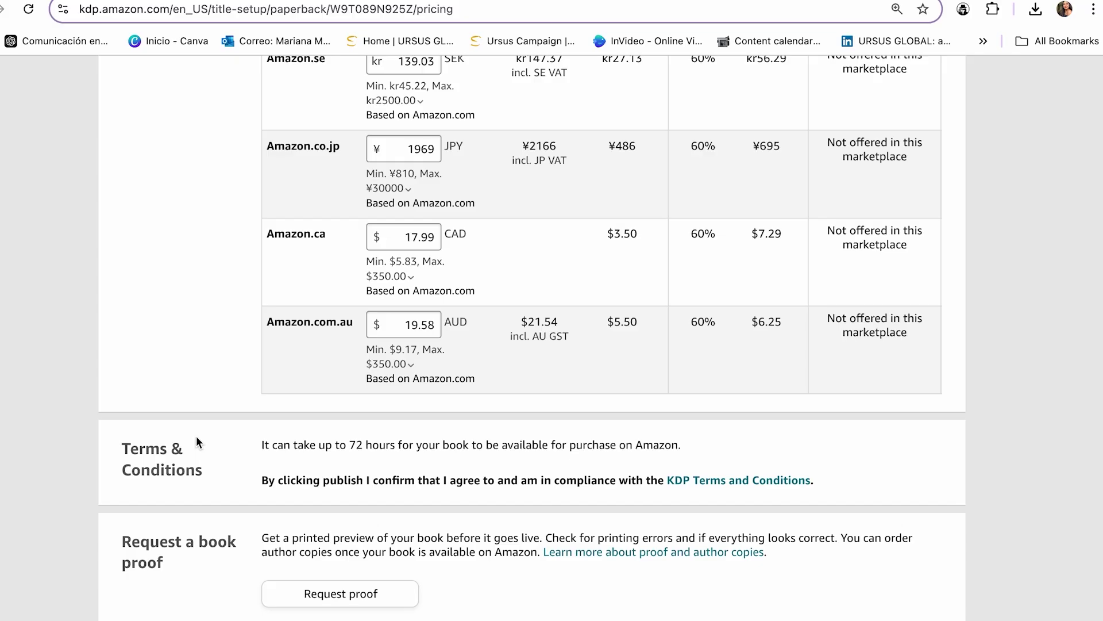
{"action": "scroll", "coordinate": [202, 490], "scroll_direction": "down", "scroll_amount": 3}
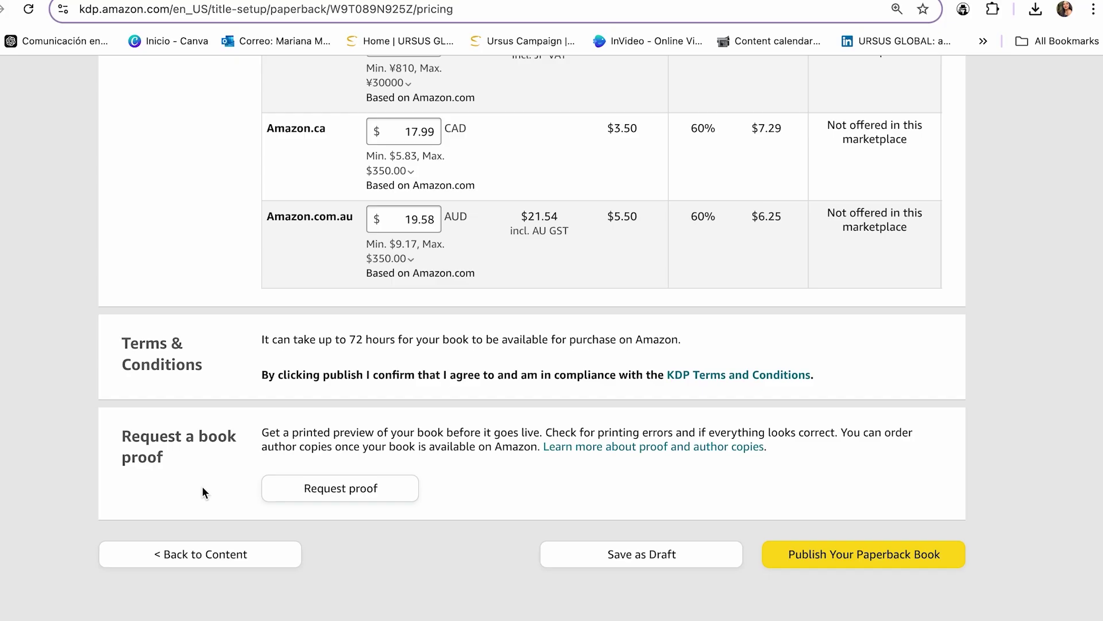